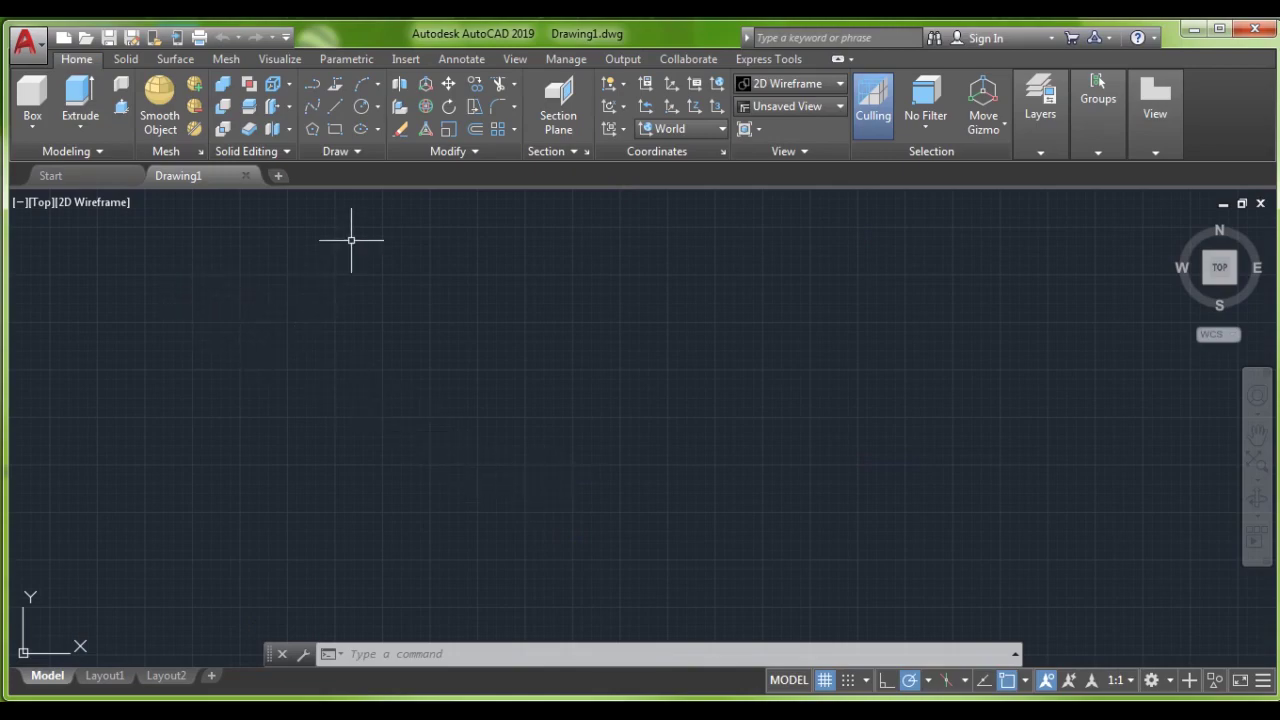
Step: Draw a circle of radius 35 and pan it toward the middle of the view
left_click(361, 107)
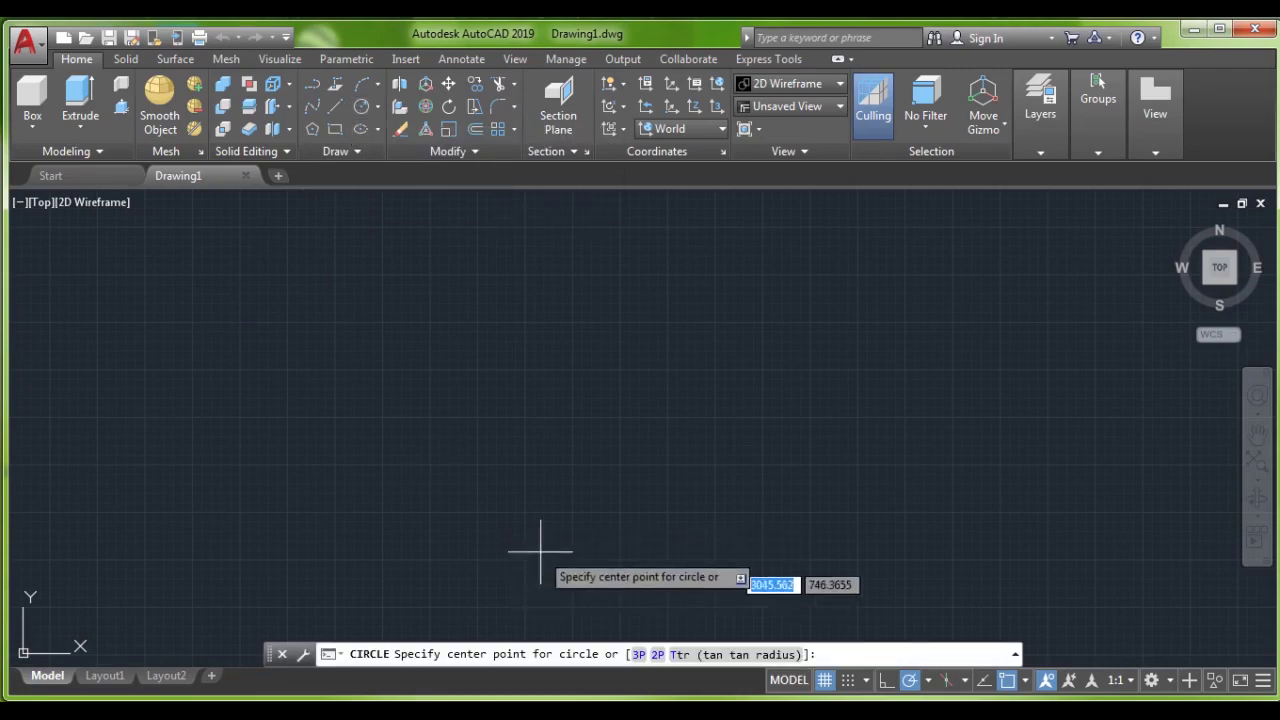
left_click(605, 418)
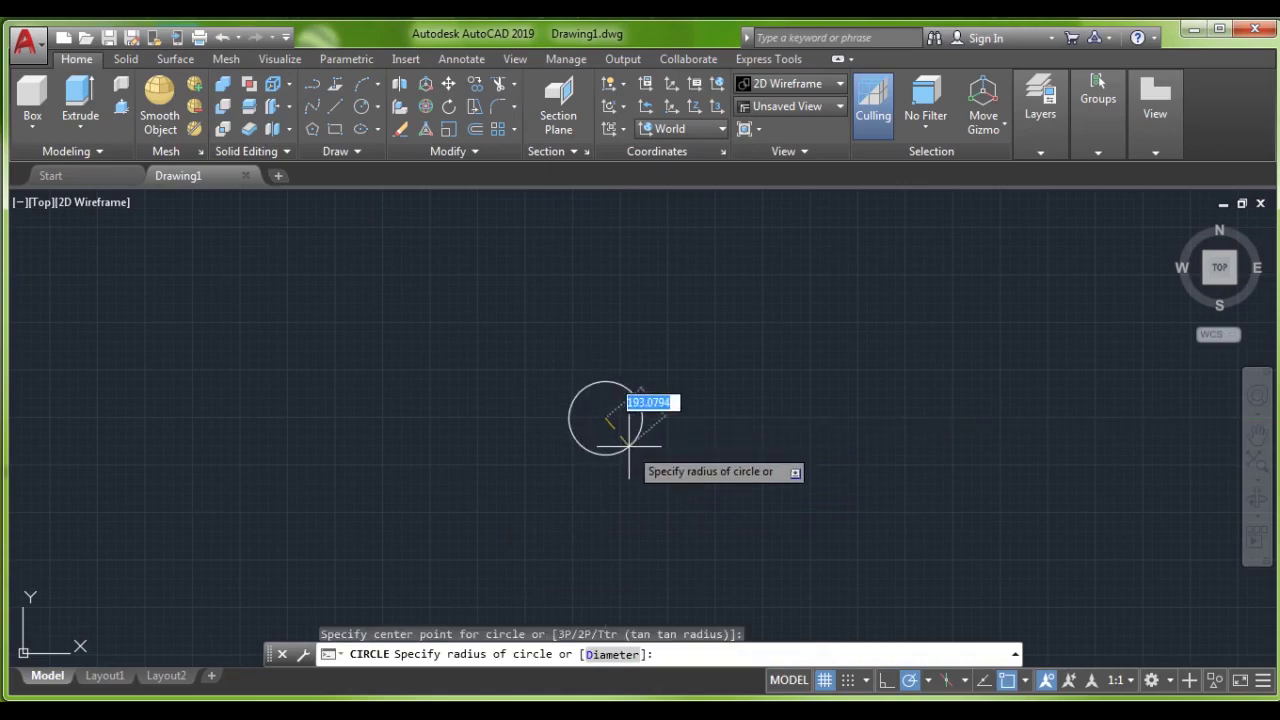
key("Return")
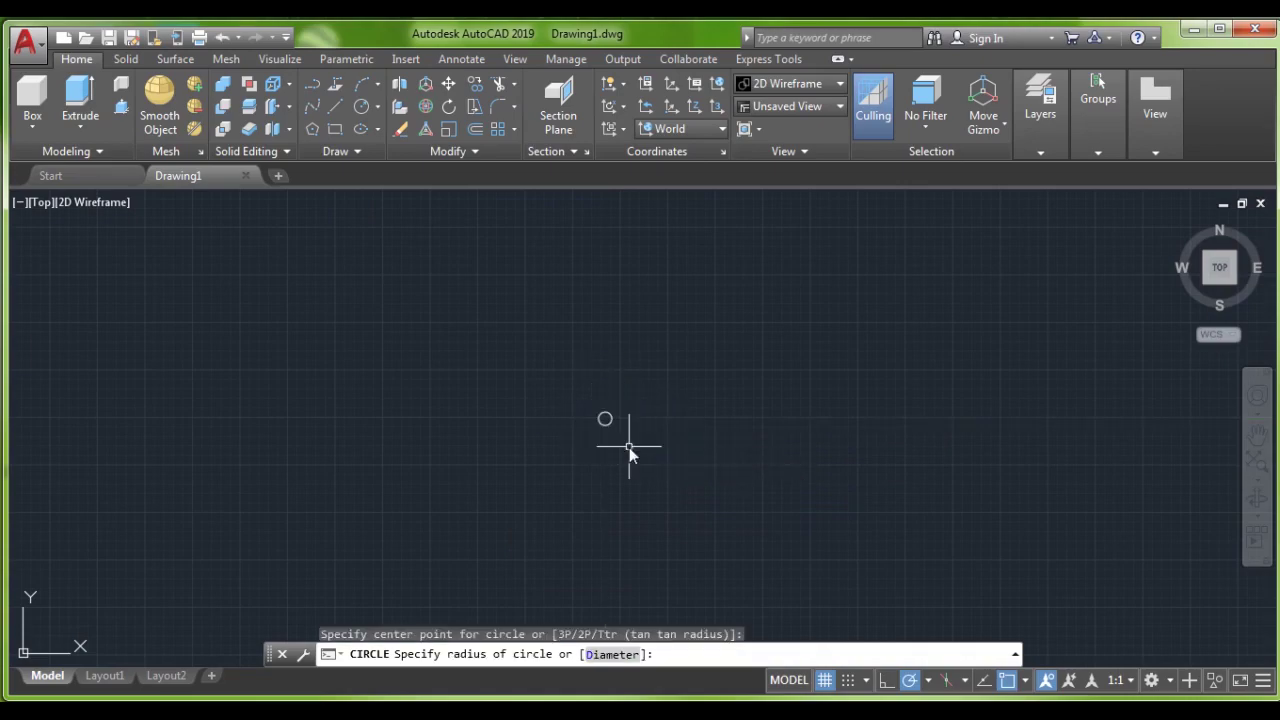
scroll(509, 390, "up", 3)
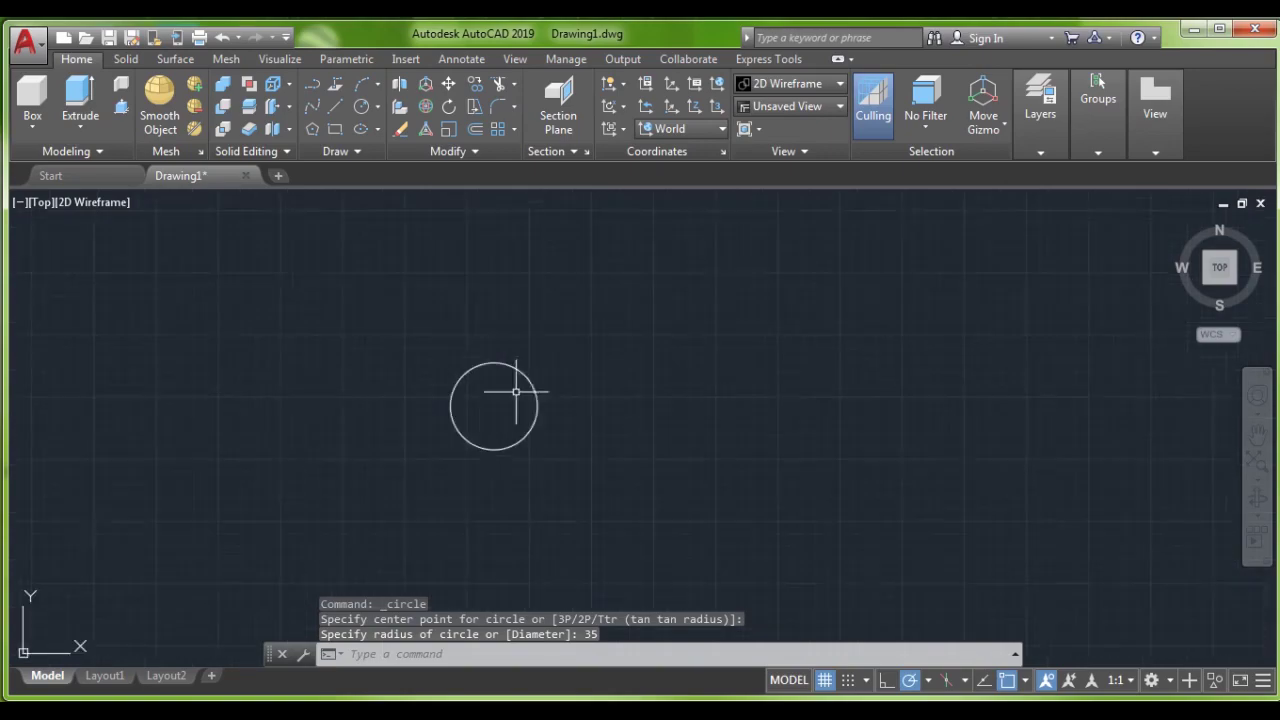
scroll(489, 410, "up", 4)
middle_click_drag(494, 418, 648, 431)
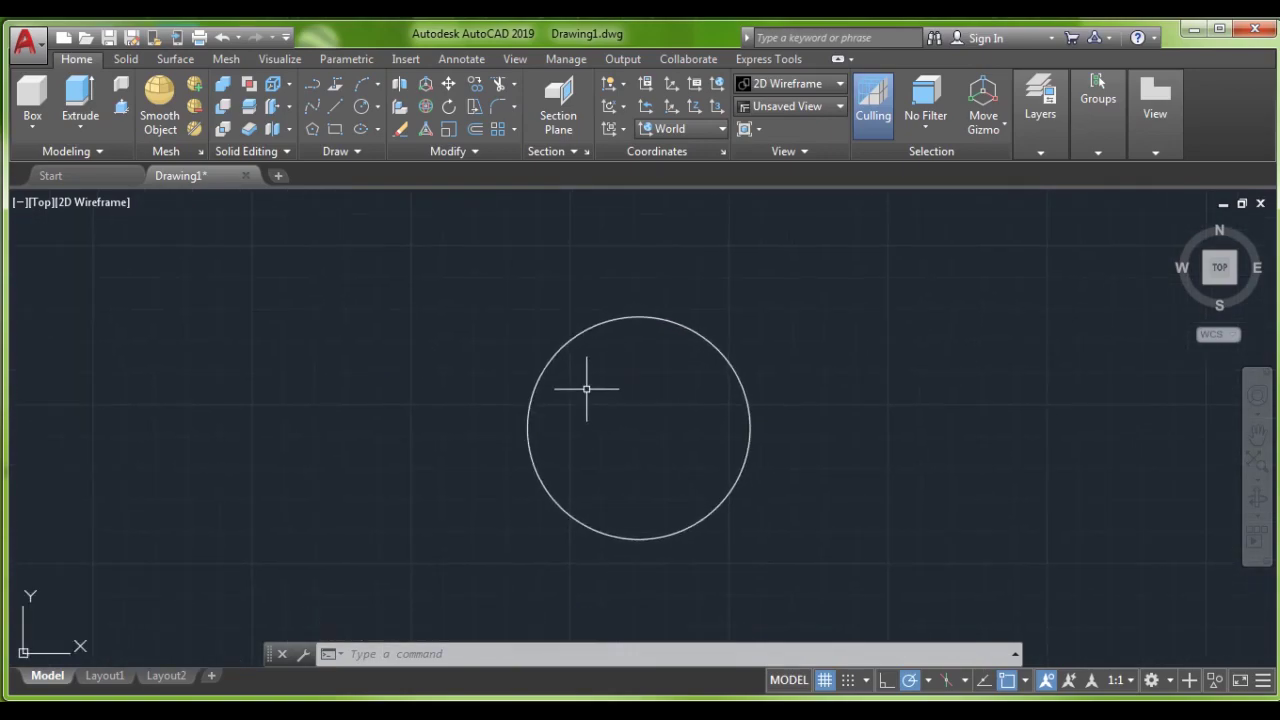
Step: Draw a concentric circle of radius 20 at the same centre
type("c")
key("Return")
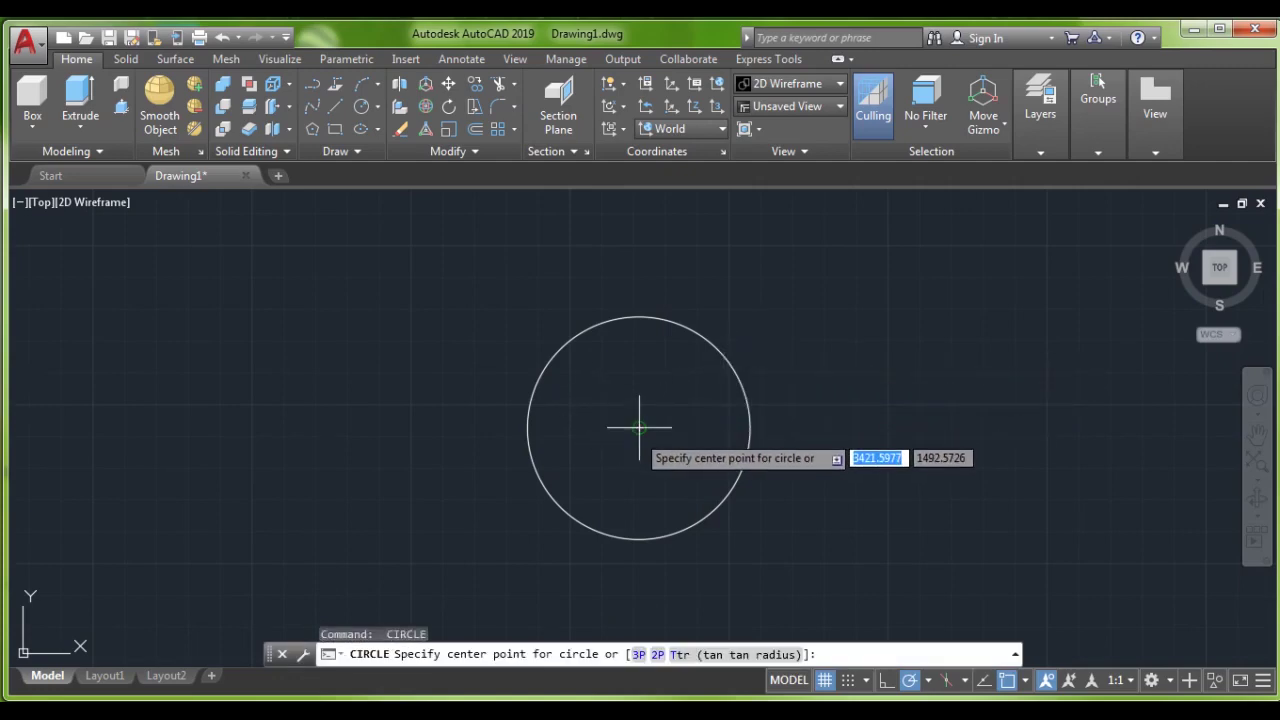
left_click(639, 428)
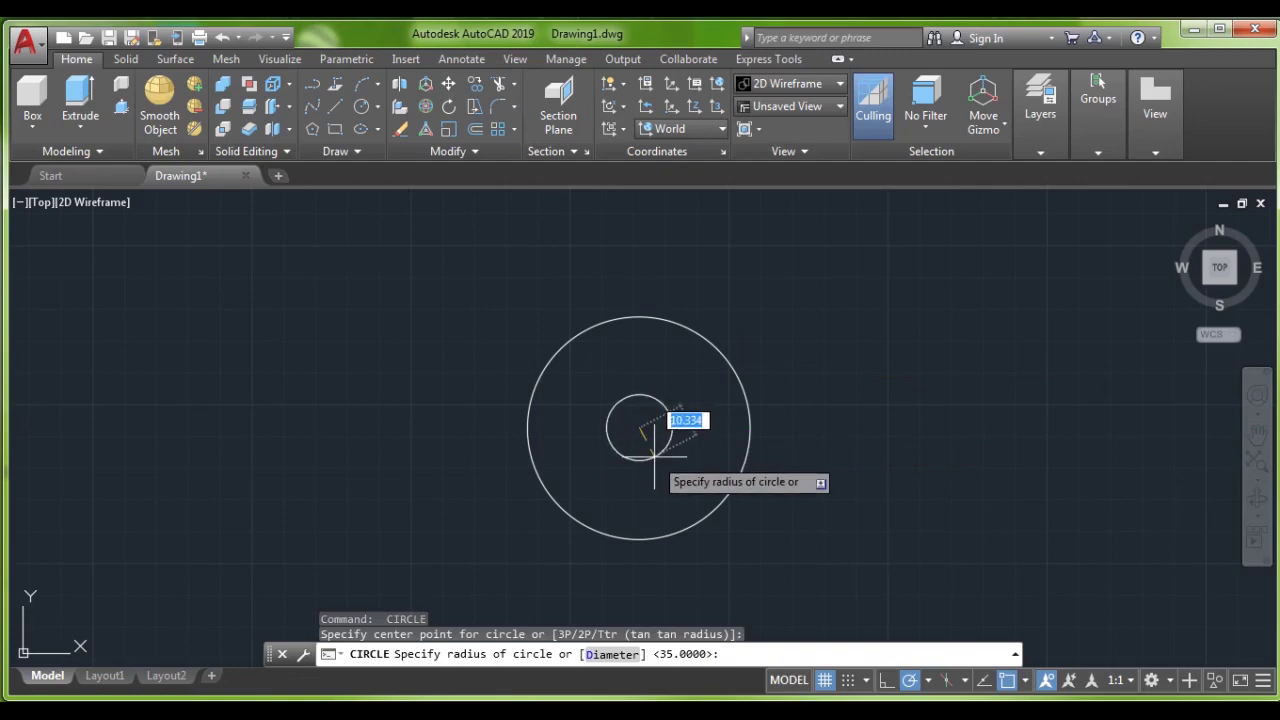
key("Return")
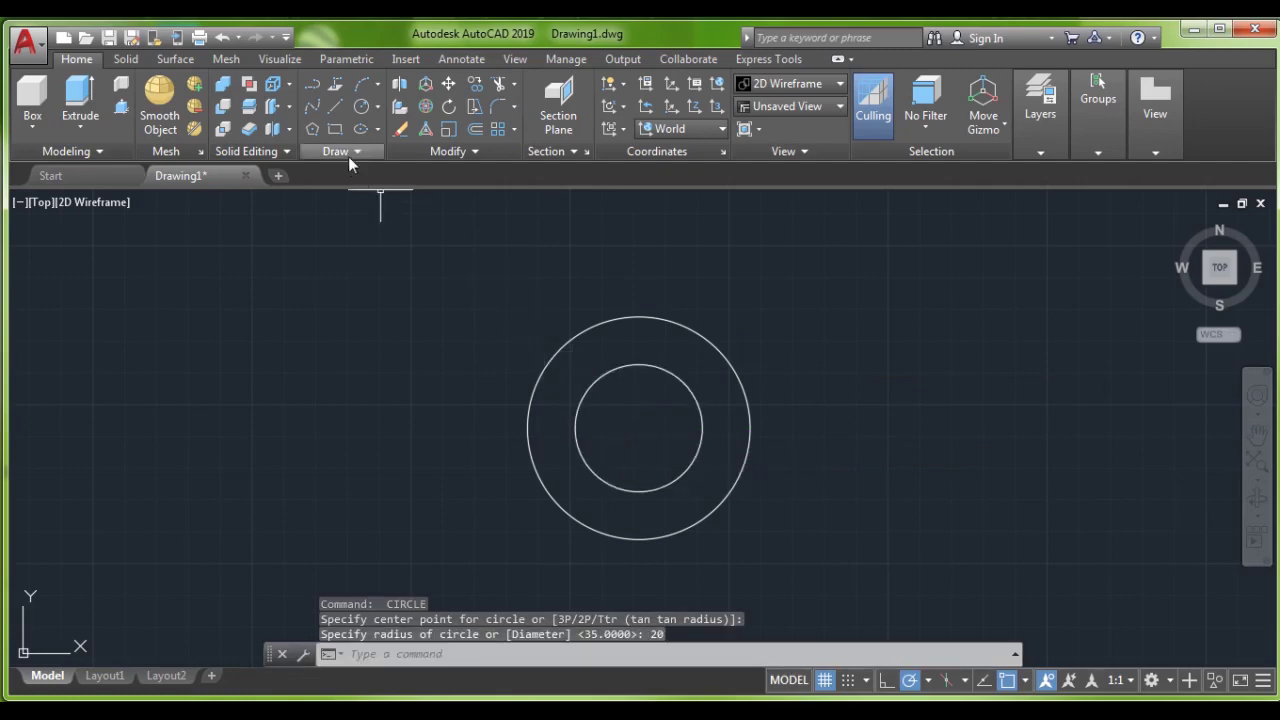
Step: Draw a six-sided polygon circumscribed about the radius-35 circle, then erase that circle
left_click(309, 131)
type("6")
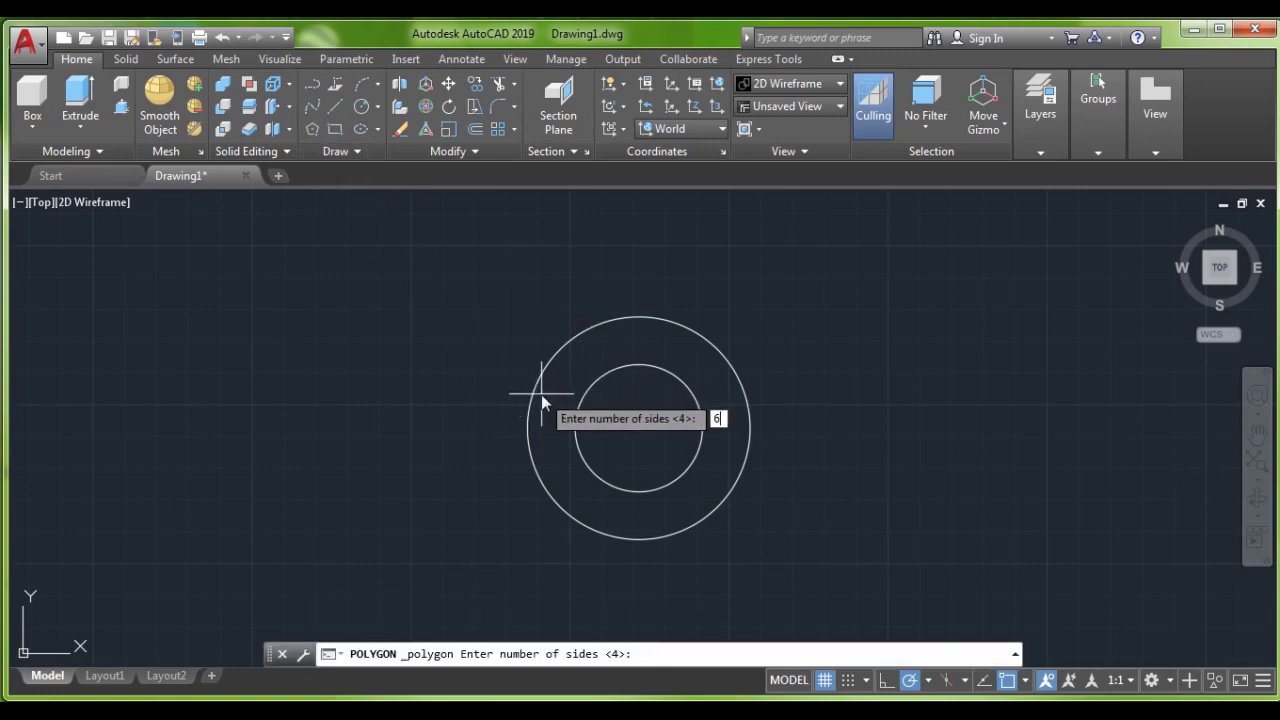
key("Return")
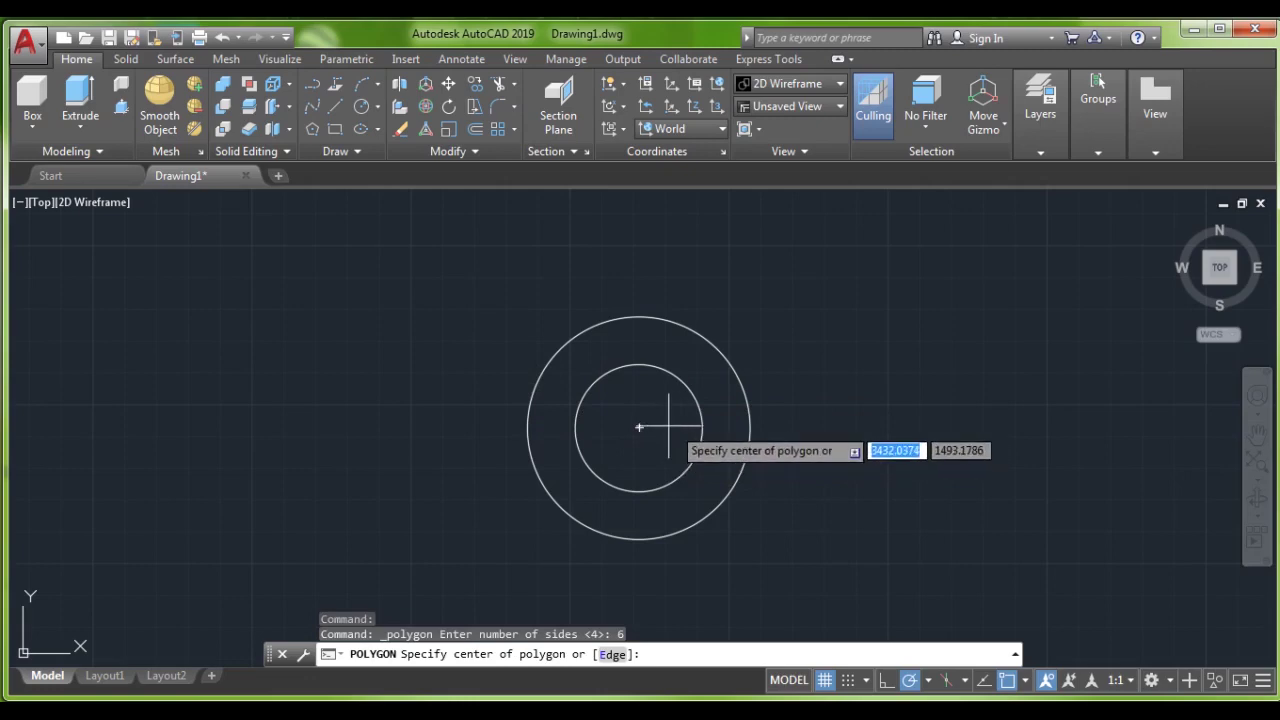
left_click(638, 428)
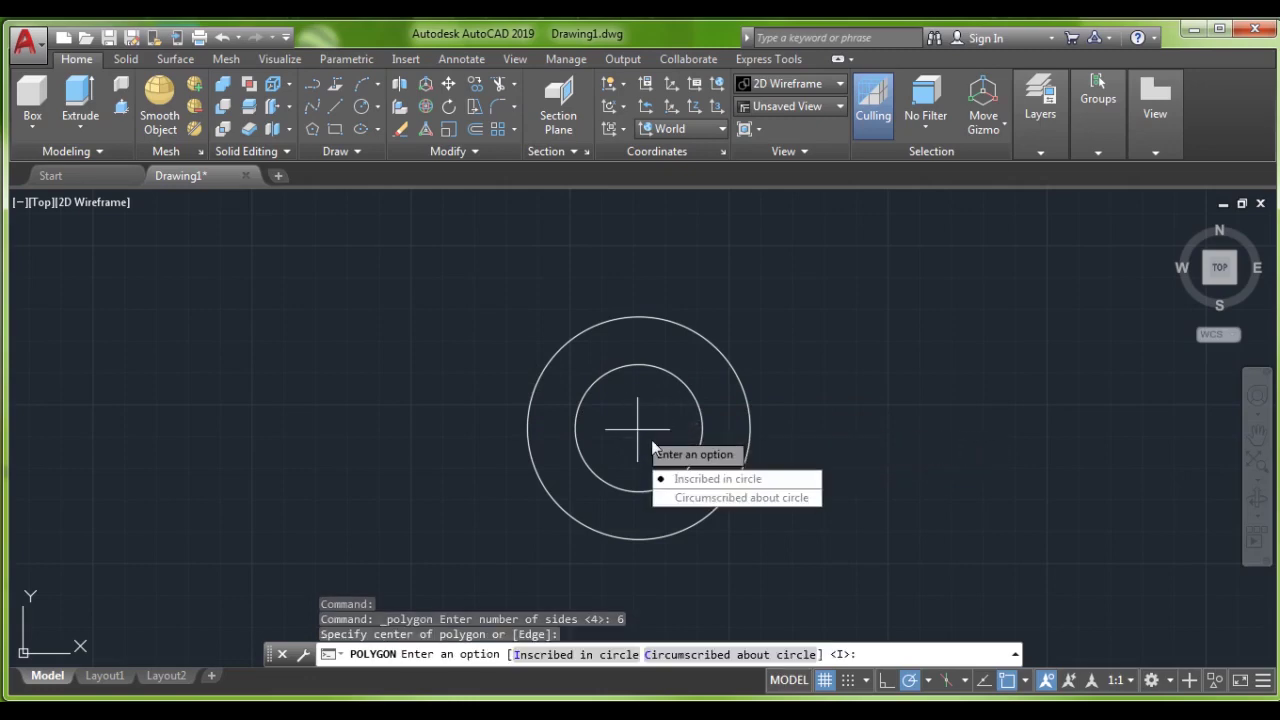
left_click(690, 497)
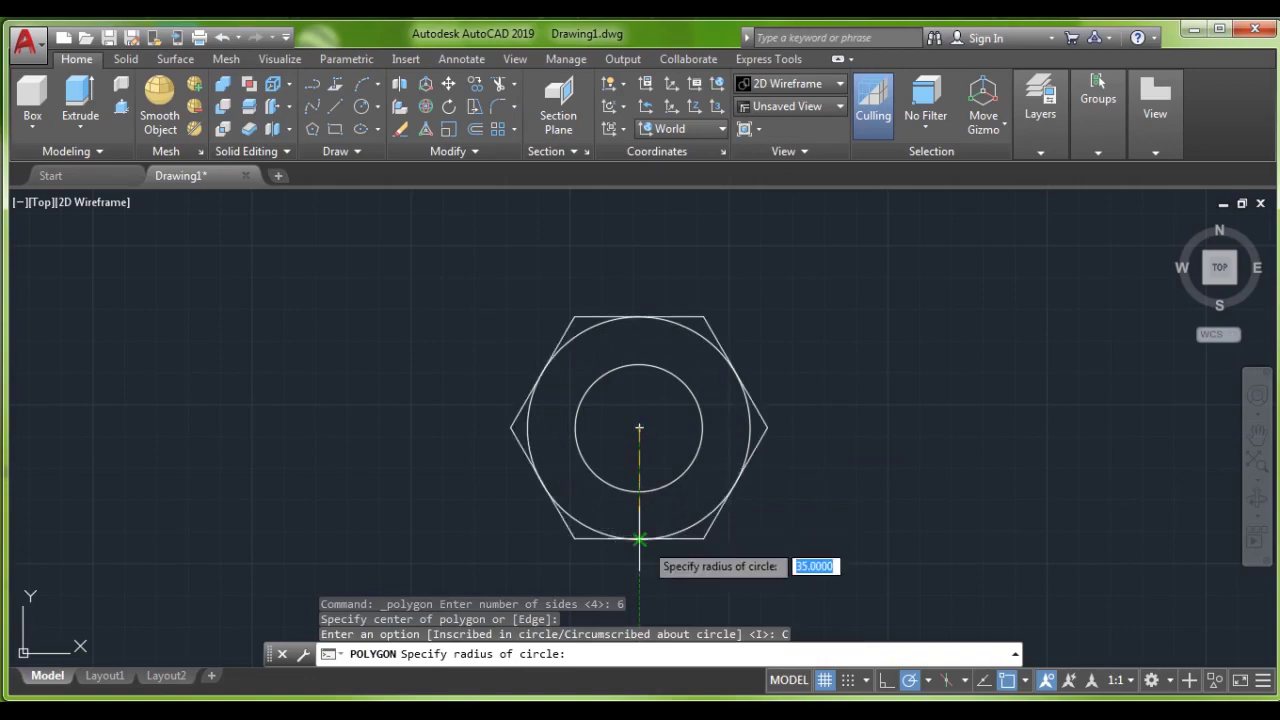
left_click(639, 540)
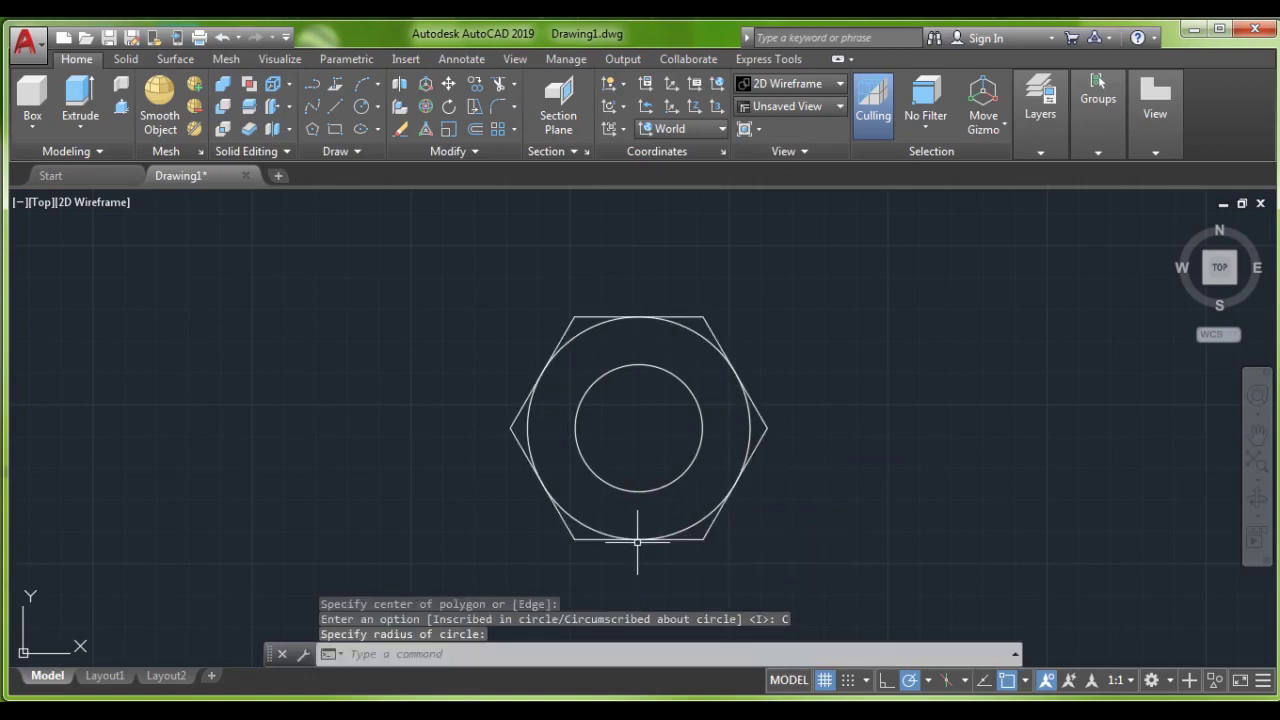
left_click(695, 523)
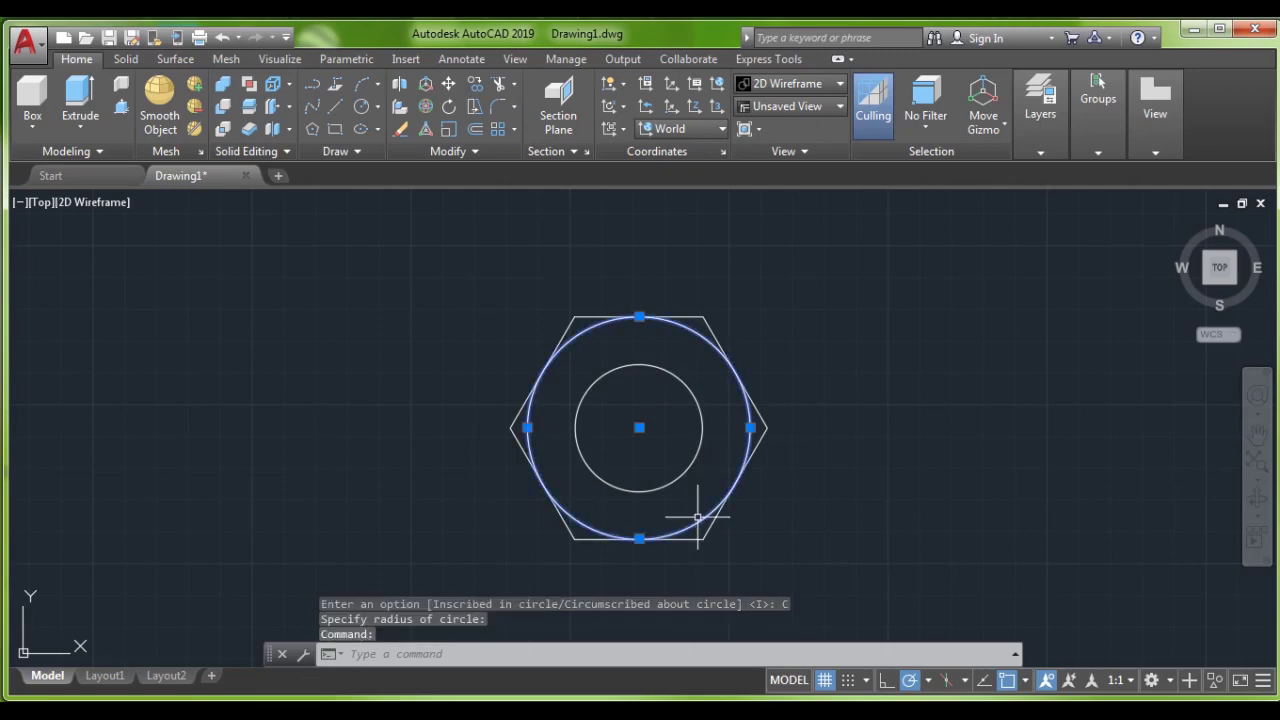
key("Delete")
mouse_move(1219, 280)
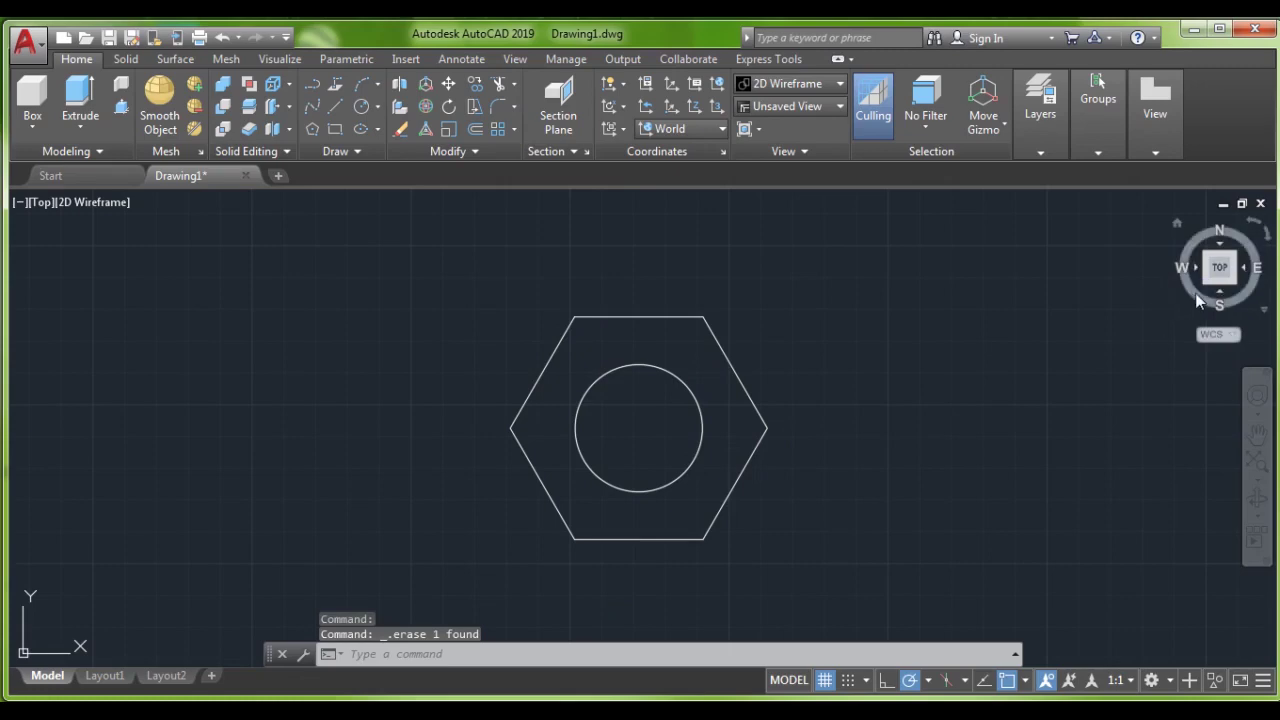
Step: Switch to SW Isometric and extrude the hexagon and inner circle 16 units
left_click(41, 203)
left_click(90, 374)
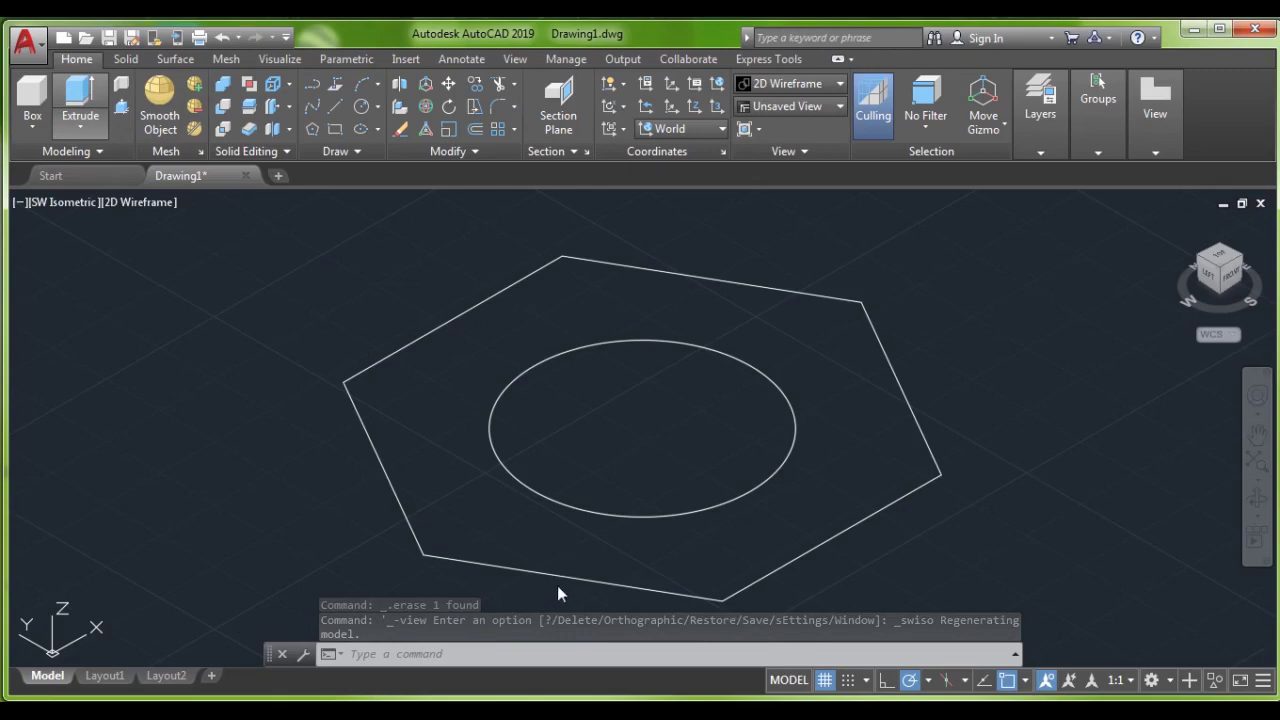
left_click(457, 557)
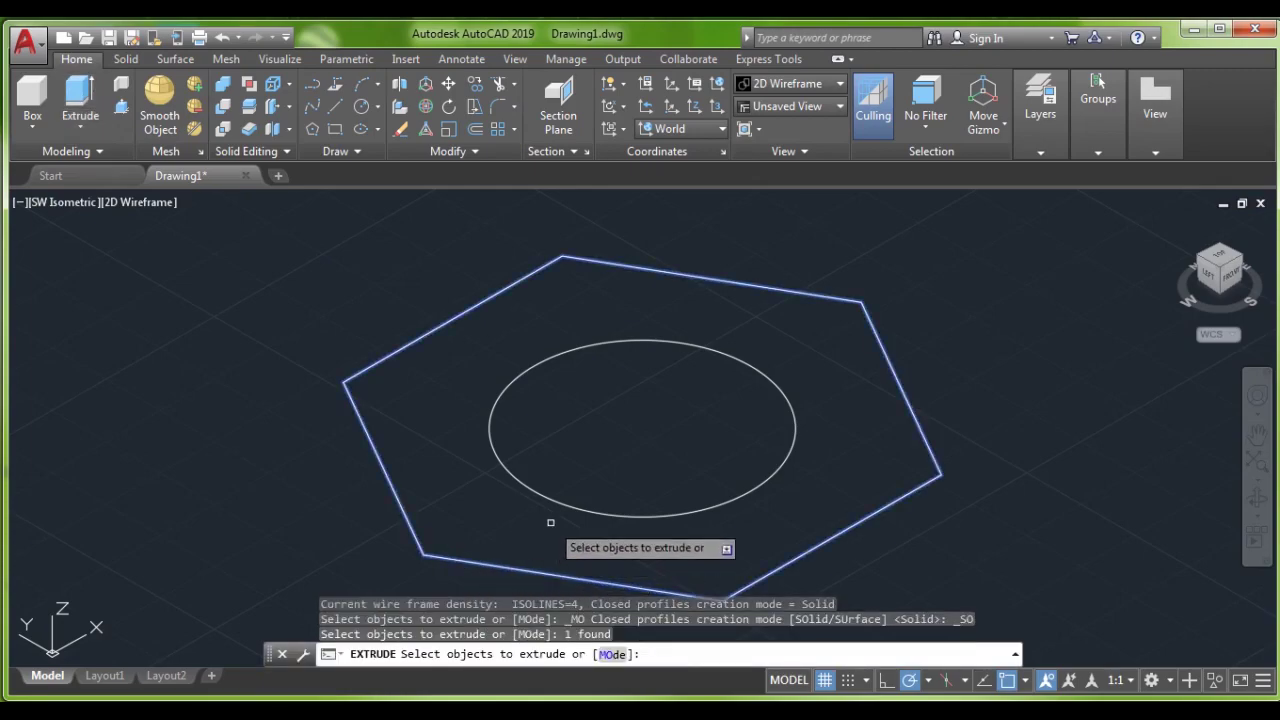
left_click(577, 509)
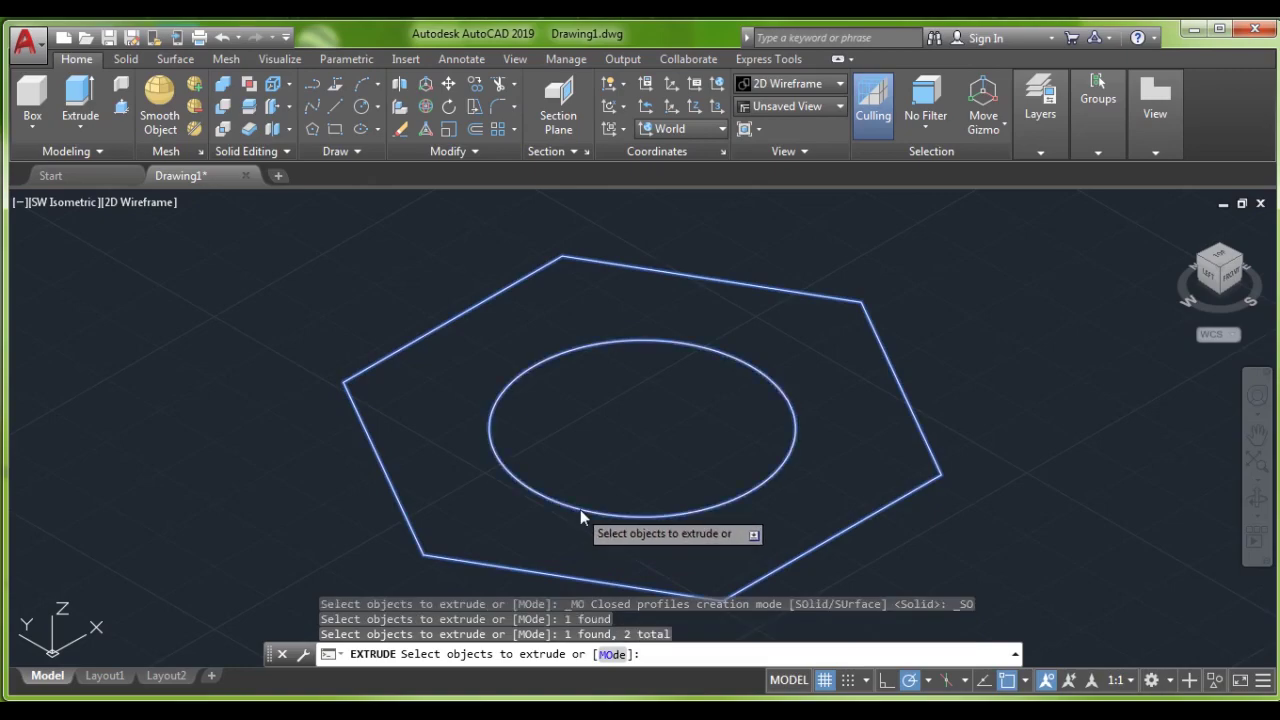
right_click(580, 514)
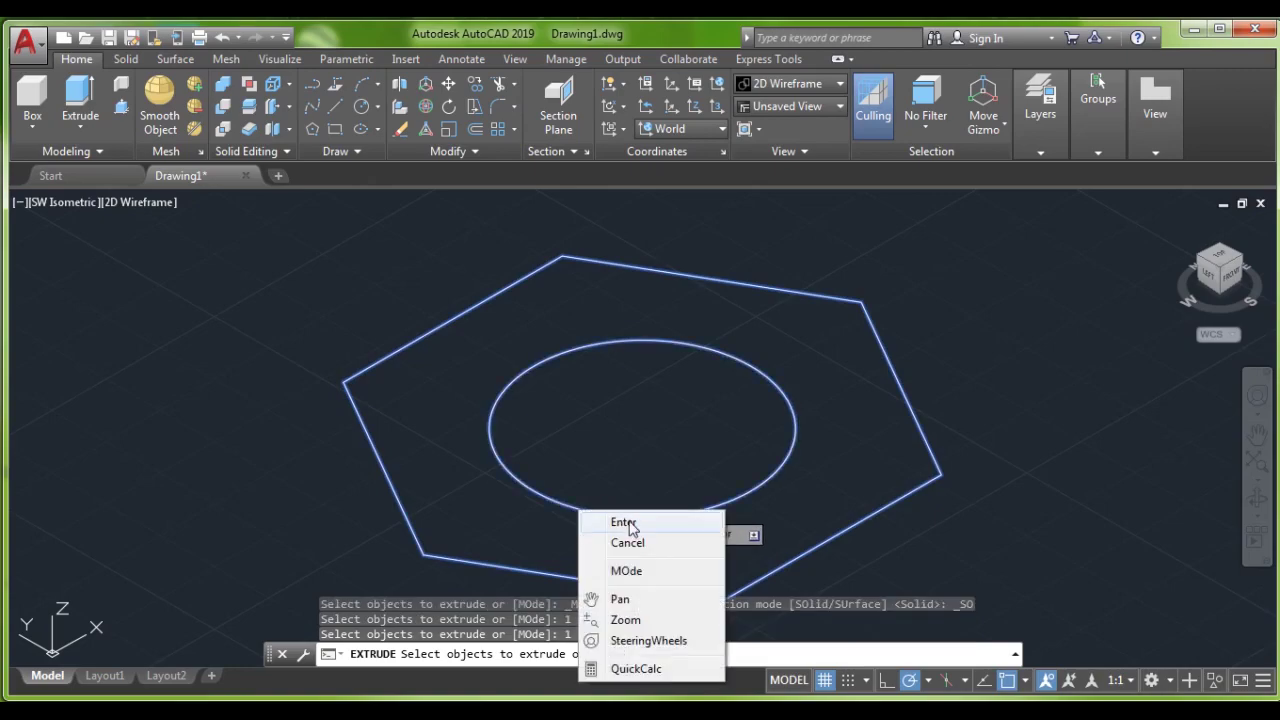
left_click(623, 522)
type("16")
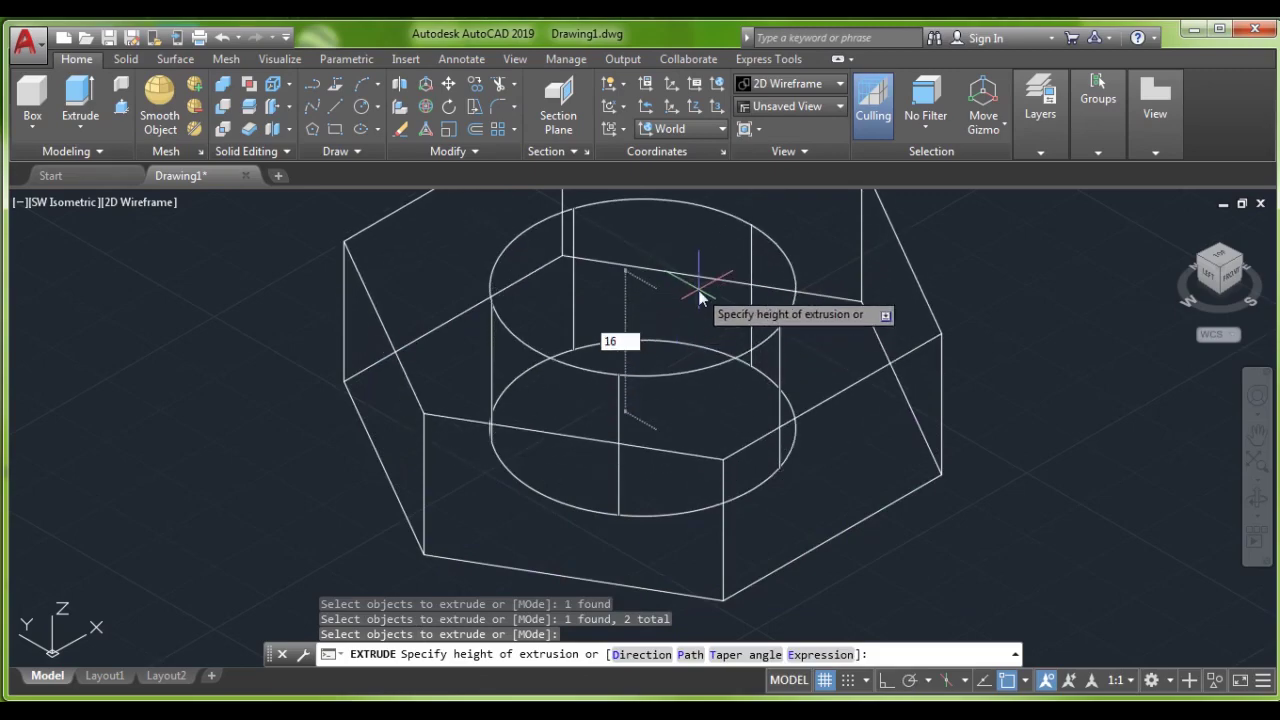
key("Return")
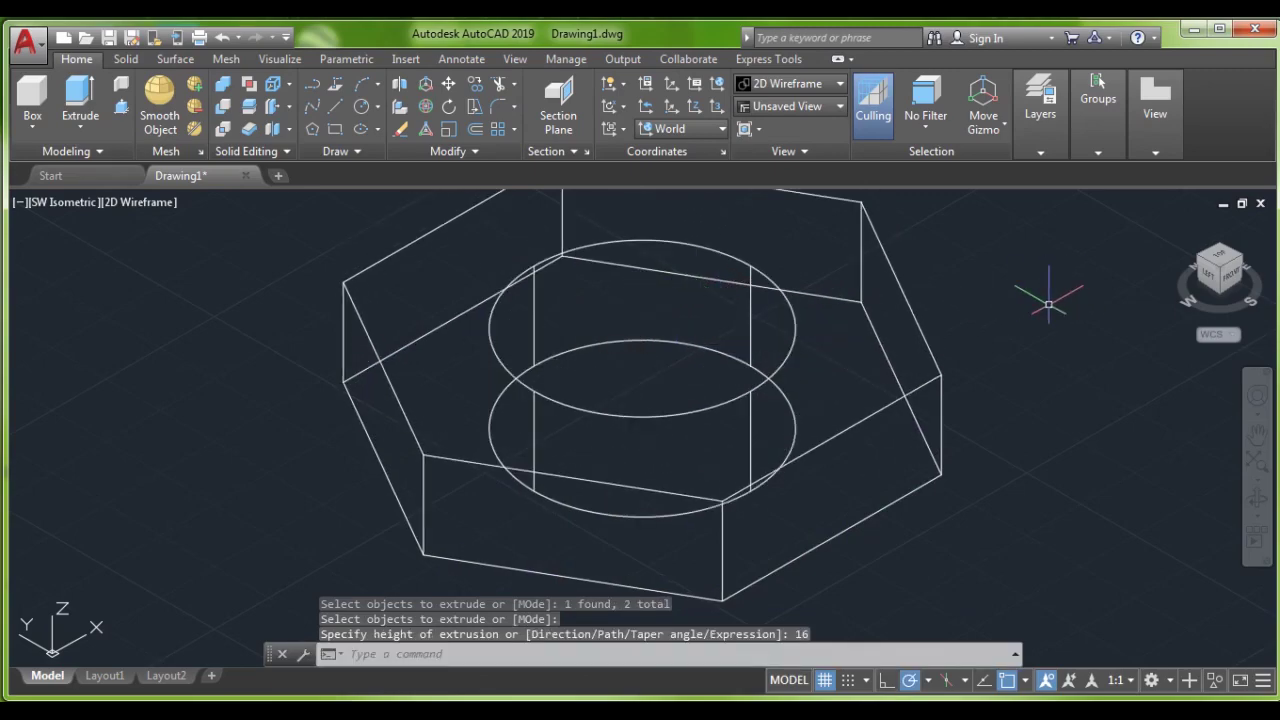
Step: Orbit around the extruded solids, then undo back to the southwest isometric view
scroll(1048, 303, "down", 2)
middle_click_drag(997, 294, 782, 370)
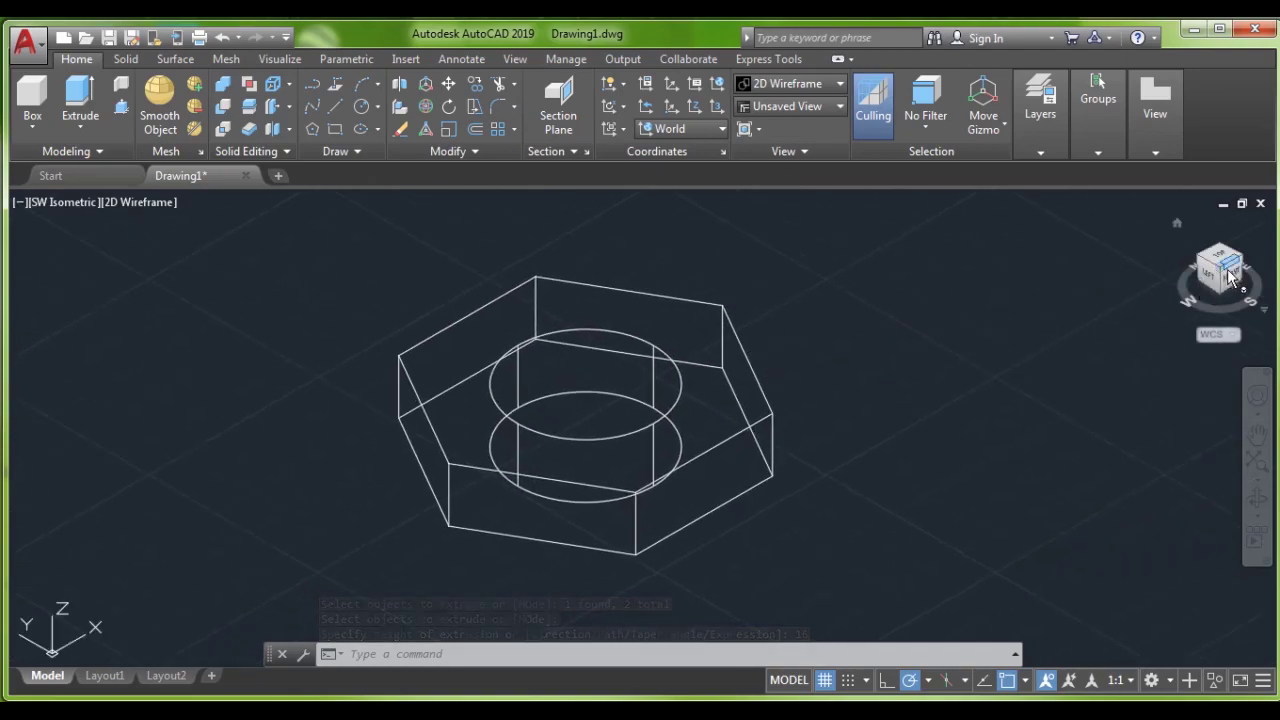
mouse_move(1232, 283)
left_mouse_down()
mouse_move(1215, 311)
mouse_move(1232, 262)
mouse_move(1205, 295)
left_mouse_up()
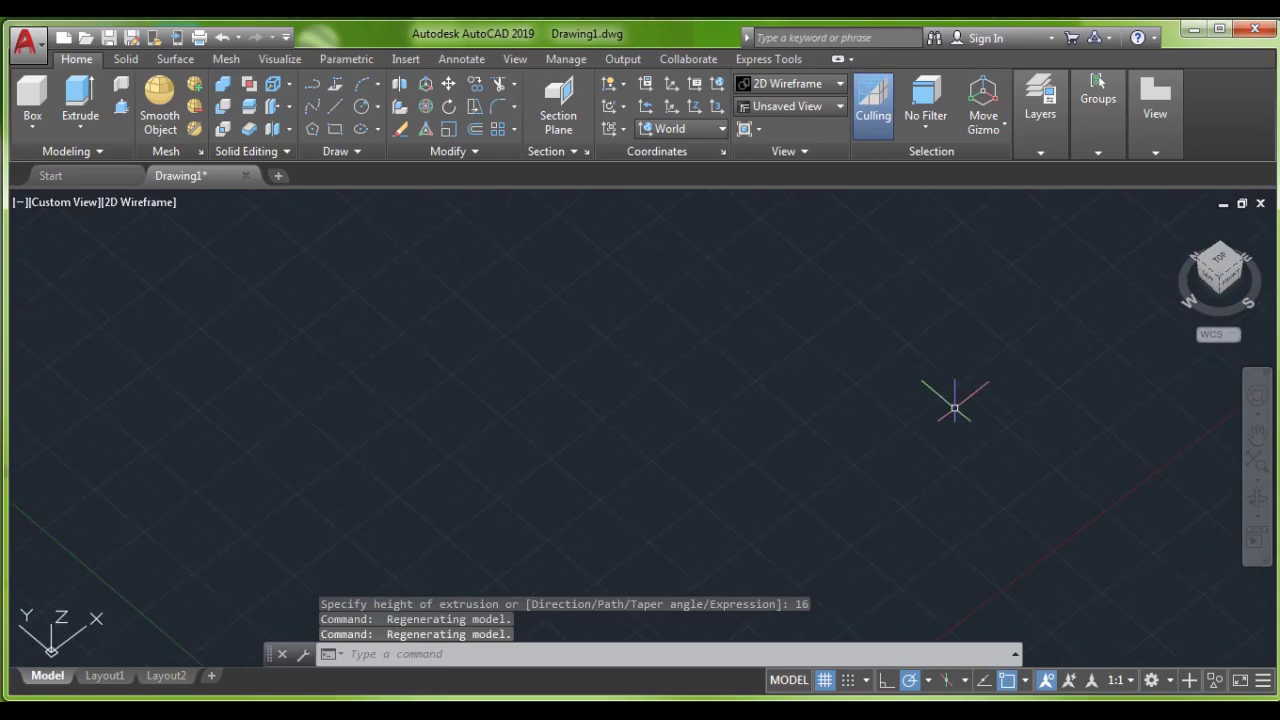
key("ctrl+z")
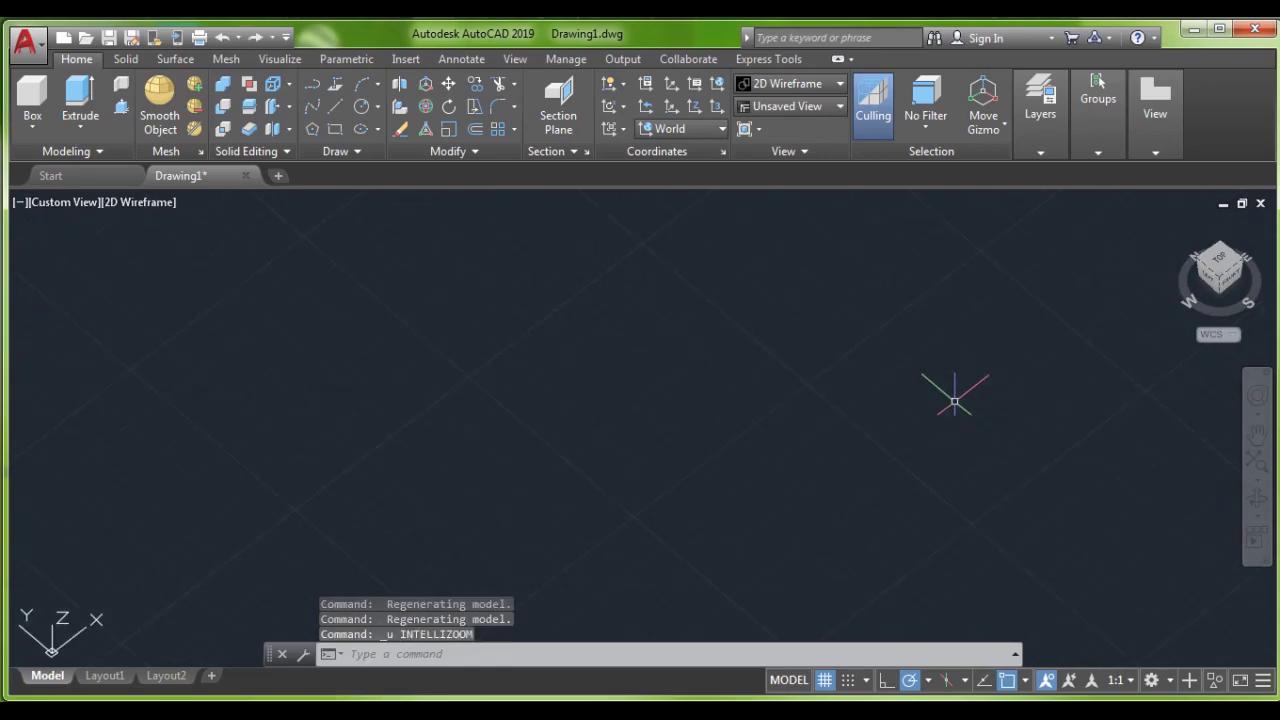
key("ctrl+z")
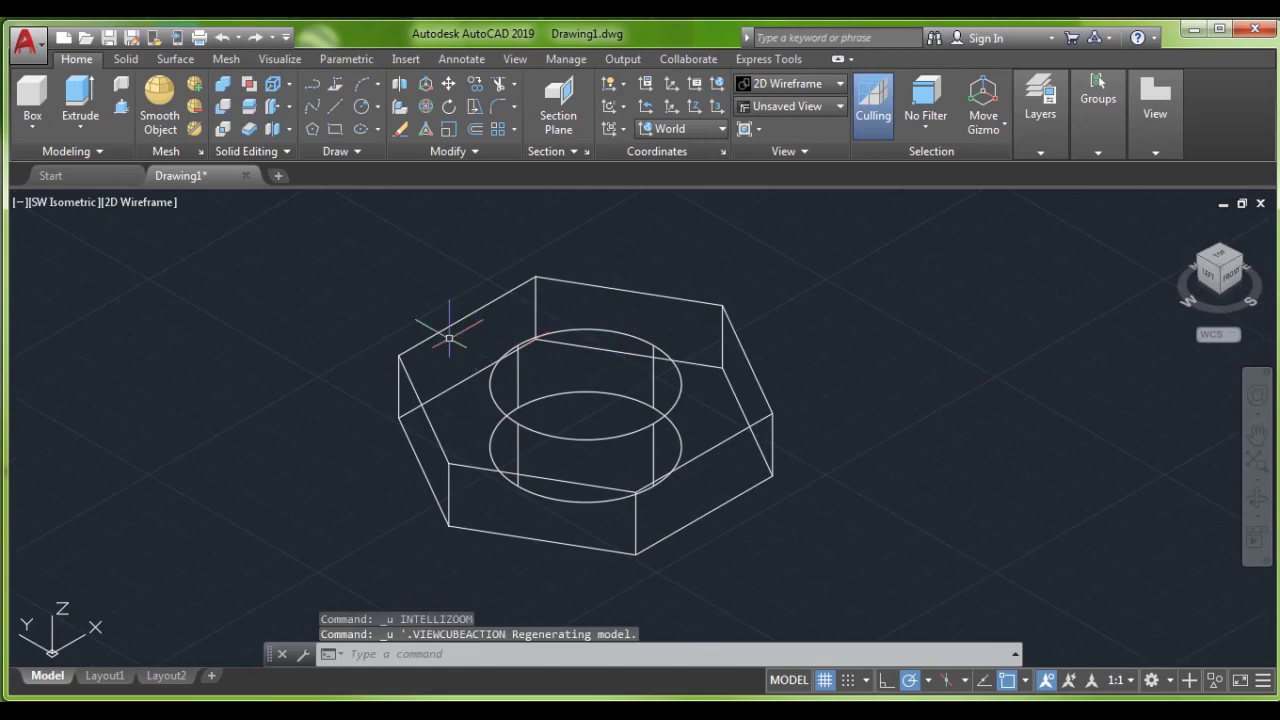
left_click(363, 108)
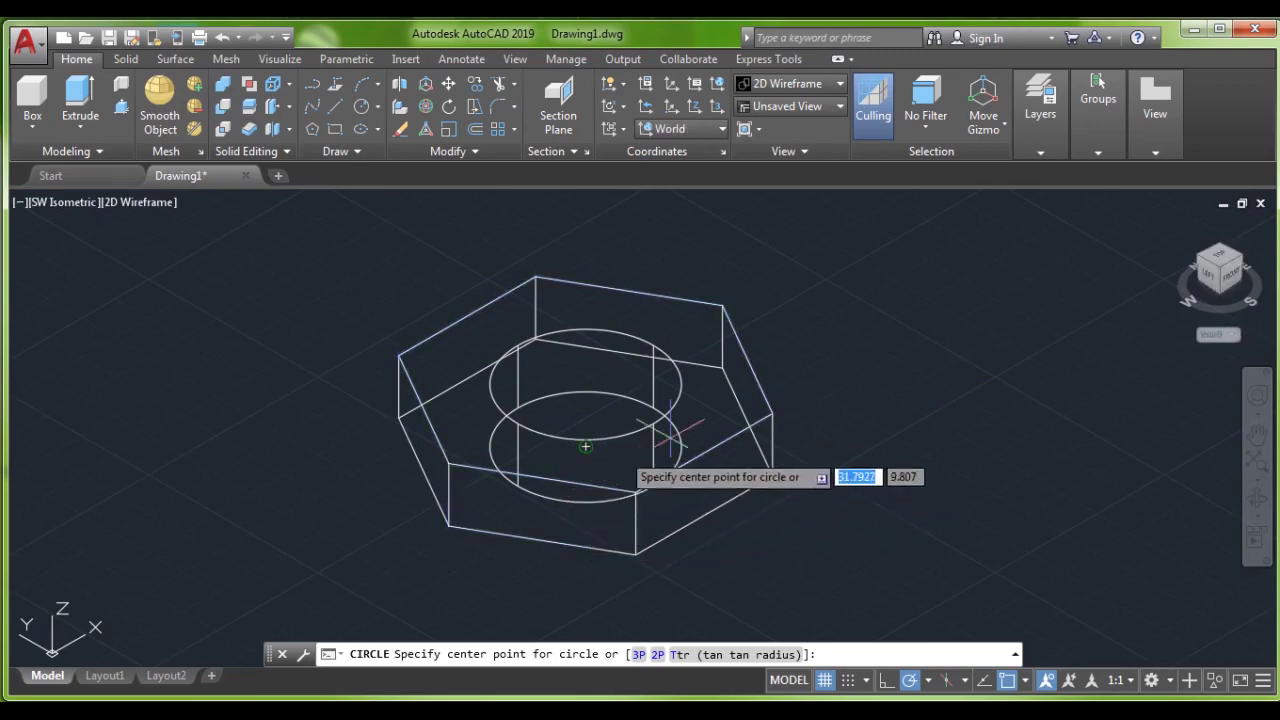
Step: From the Top view, draw a circle centred on the hole through a hexagon corner
left_click(1214, 256)
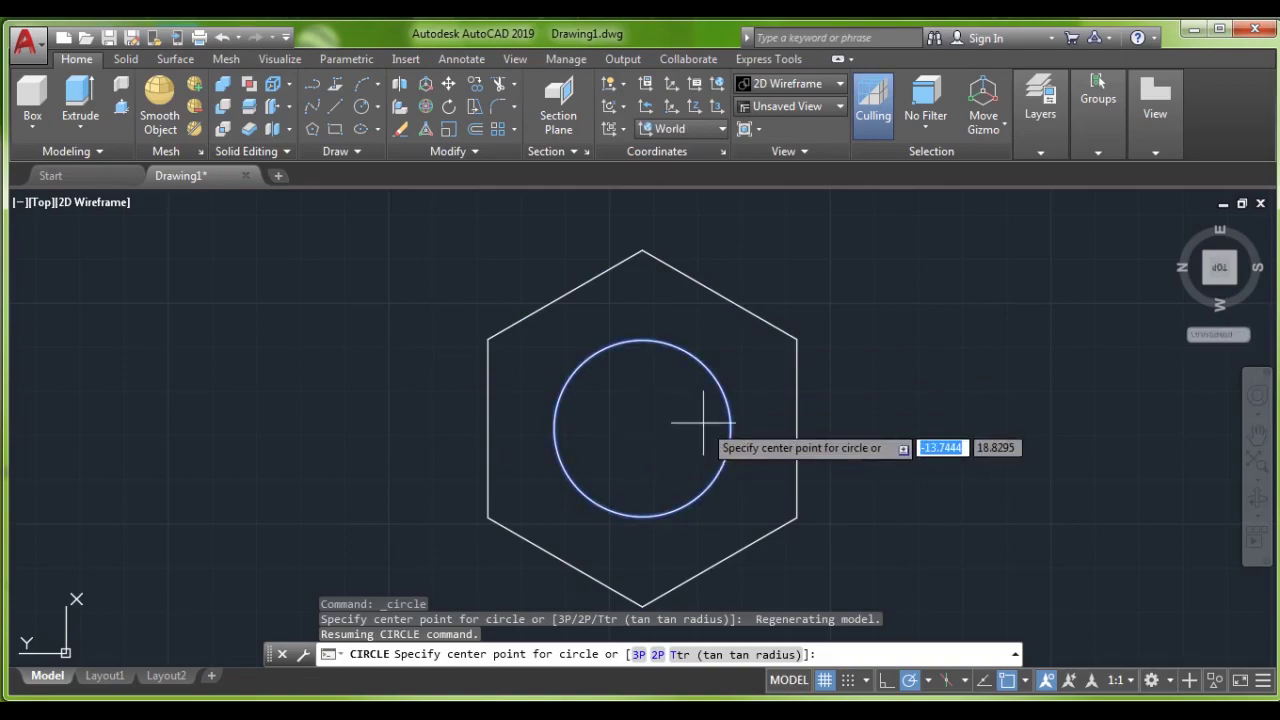
left_click(728, 413)
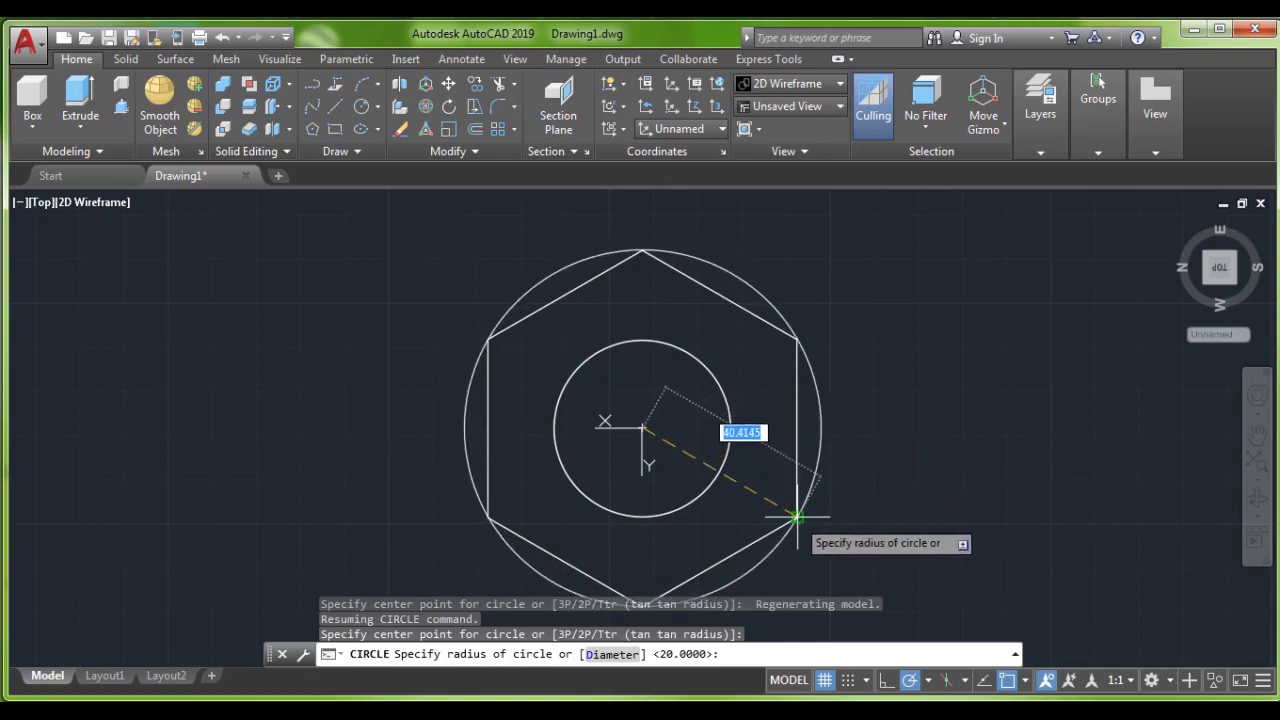
left_click(798, 518)
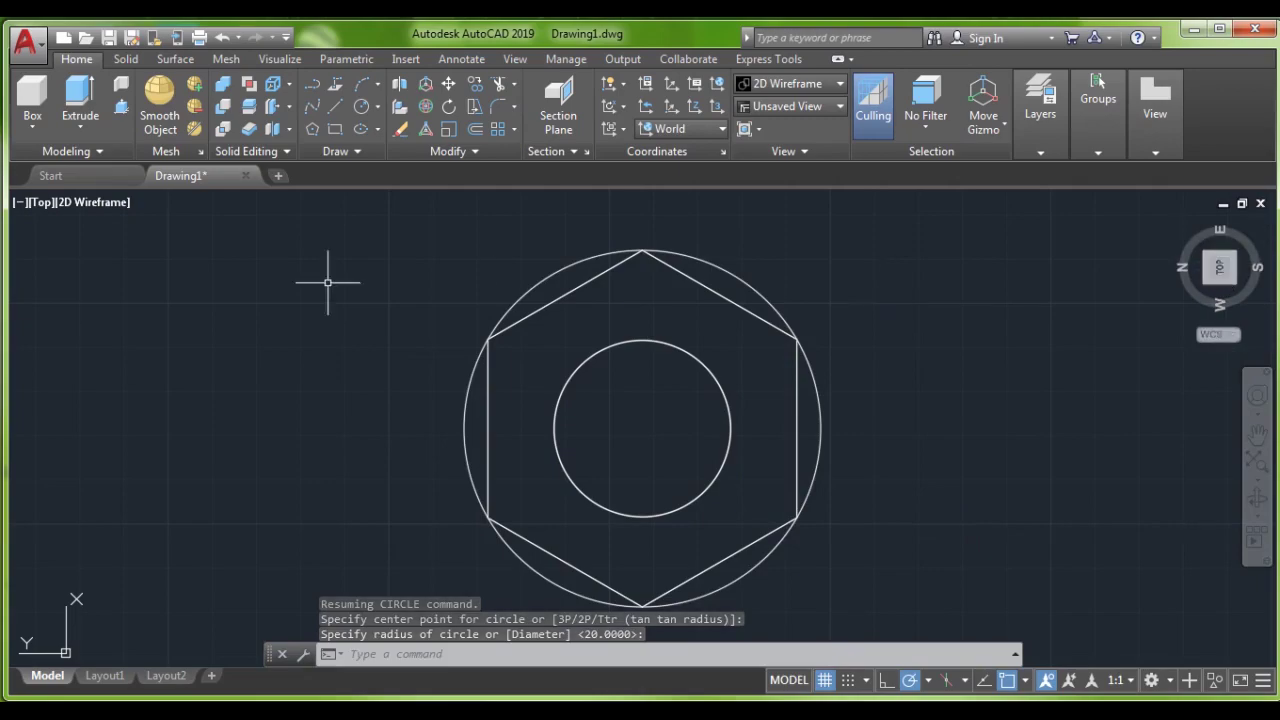
left_click(37, 203)
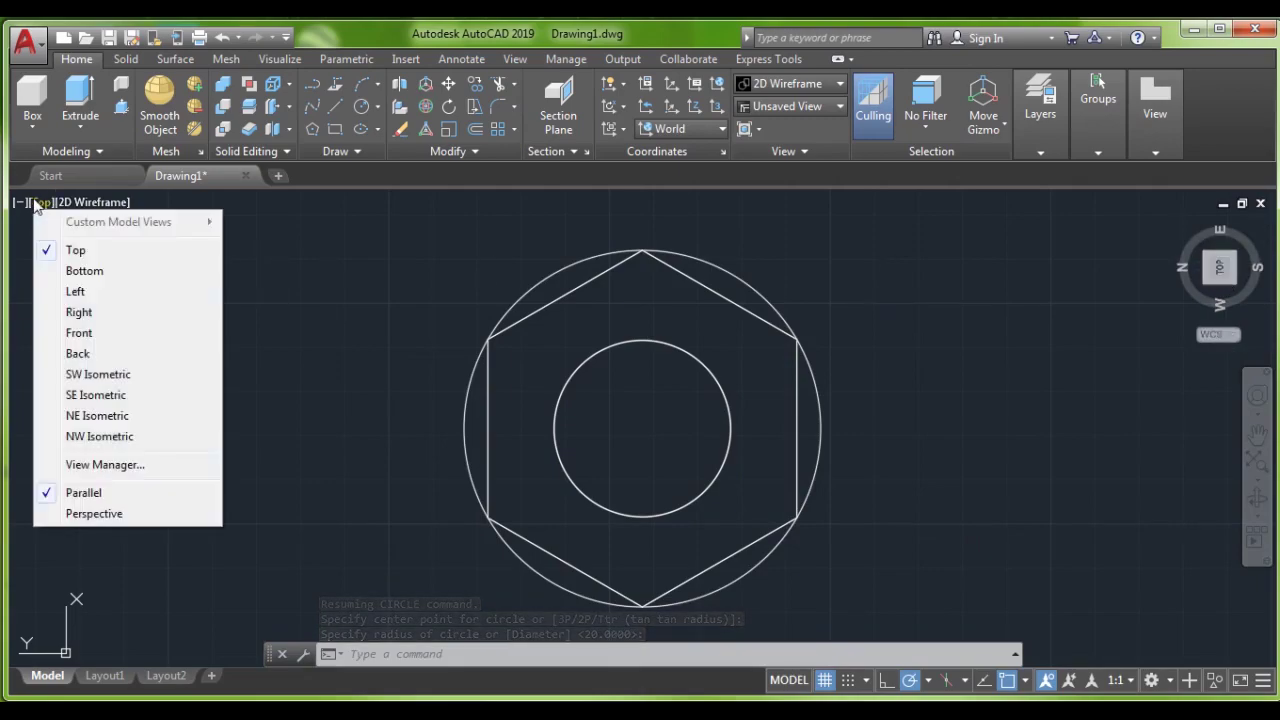
Step: Return to SW Isometric and extrude the corner circle into a cylinder enclosing the prism
left_click(82, 374)
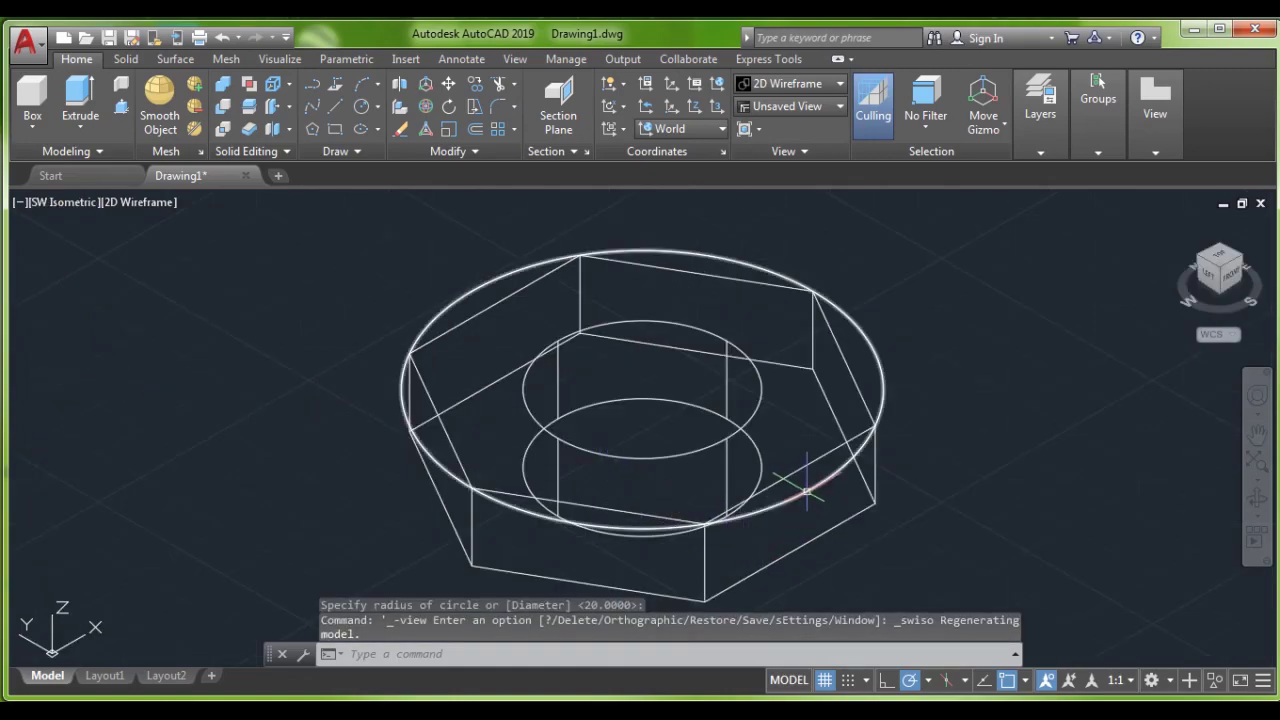
left_click(80, 100)
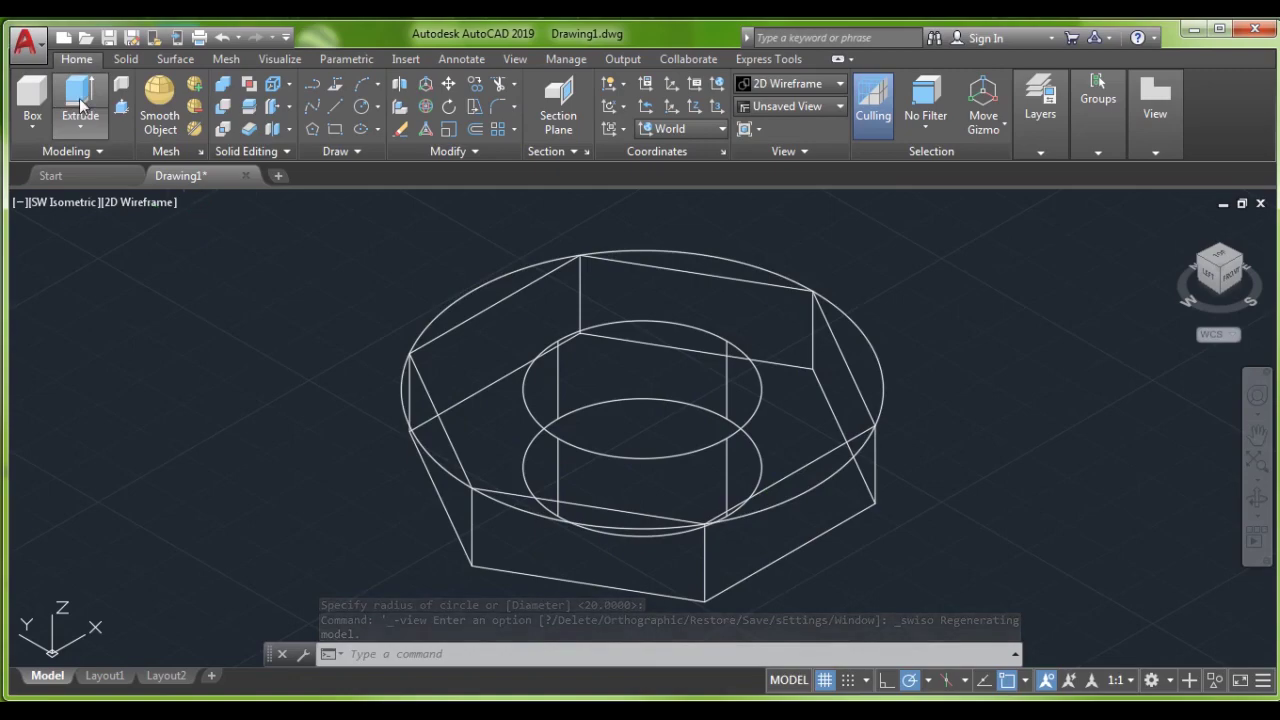
left_click(806, 498)
right_click(808, 507)
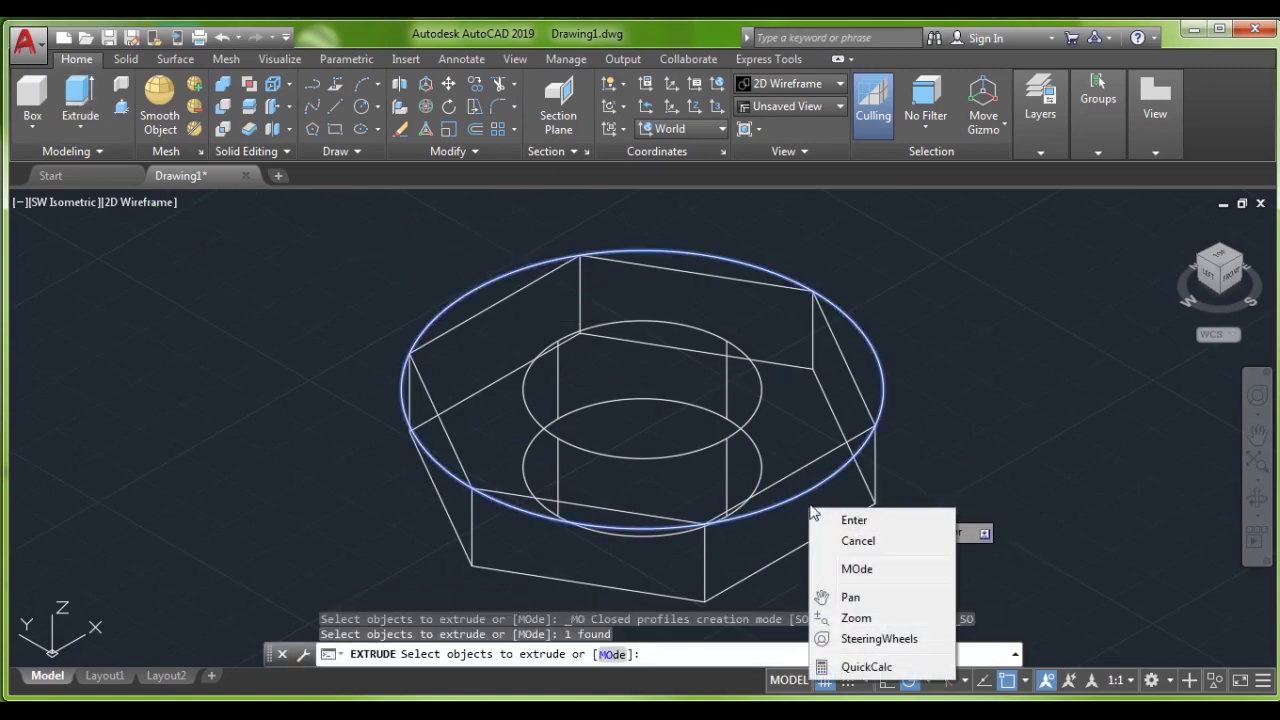
left_click(845, 521)
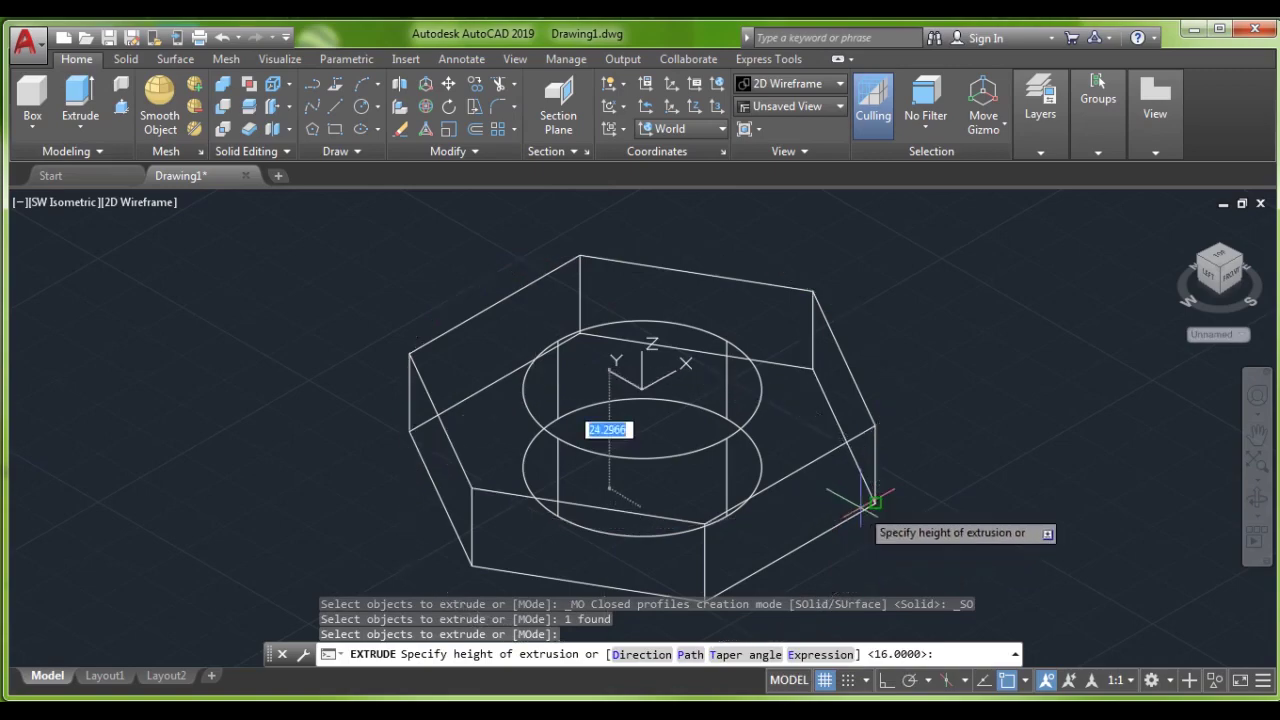
left_click(874, 502)
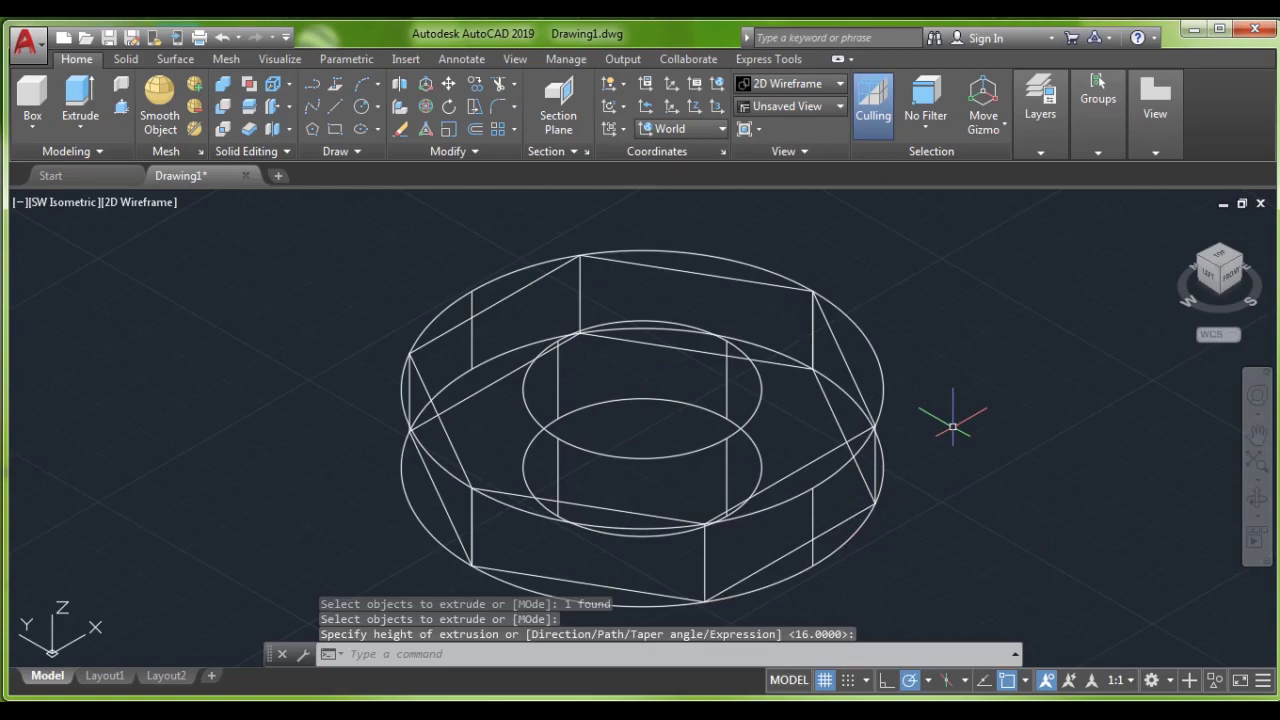
Step: Try the Realistic visual style and orbit, then undo back to 2D Wireframe SW Isometric
left_click(113, 203)
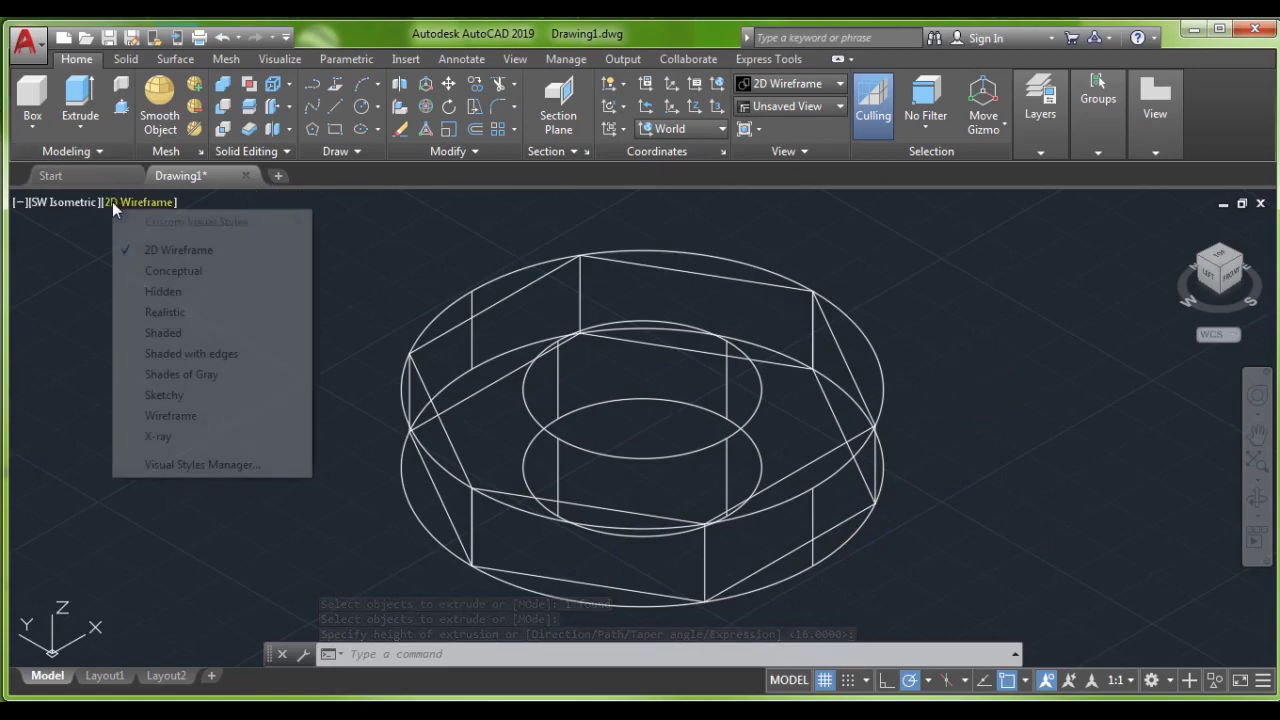
left_click(155, 313)
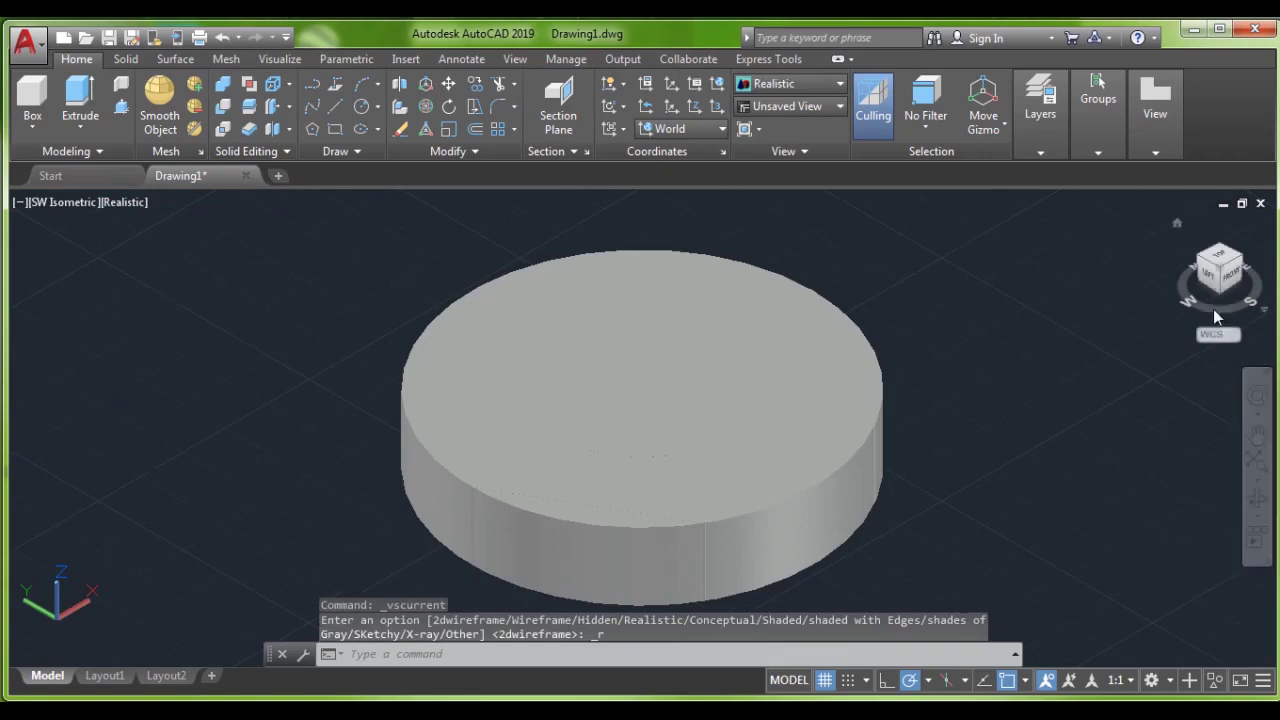
left_click_drag(1228, 268, 1224, 285)
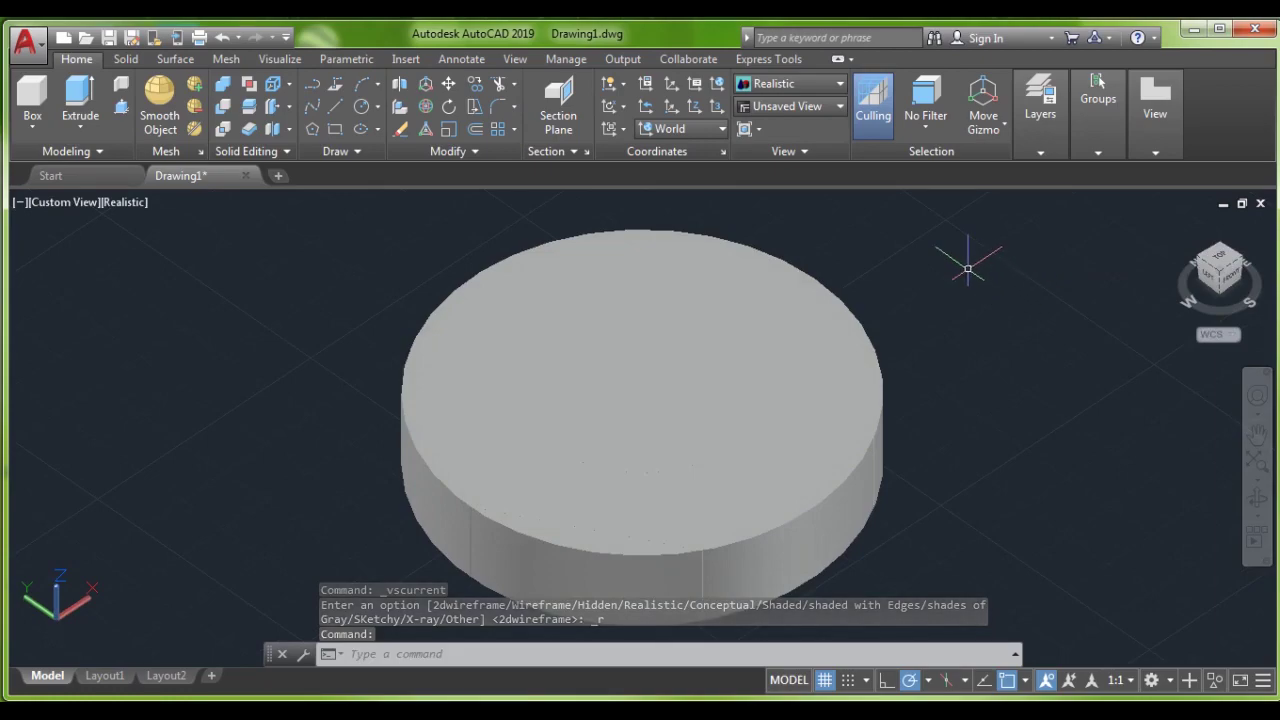
key("ctrl+z")
key("ctrl+z")
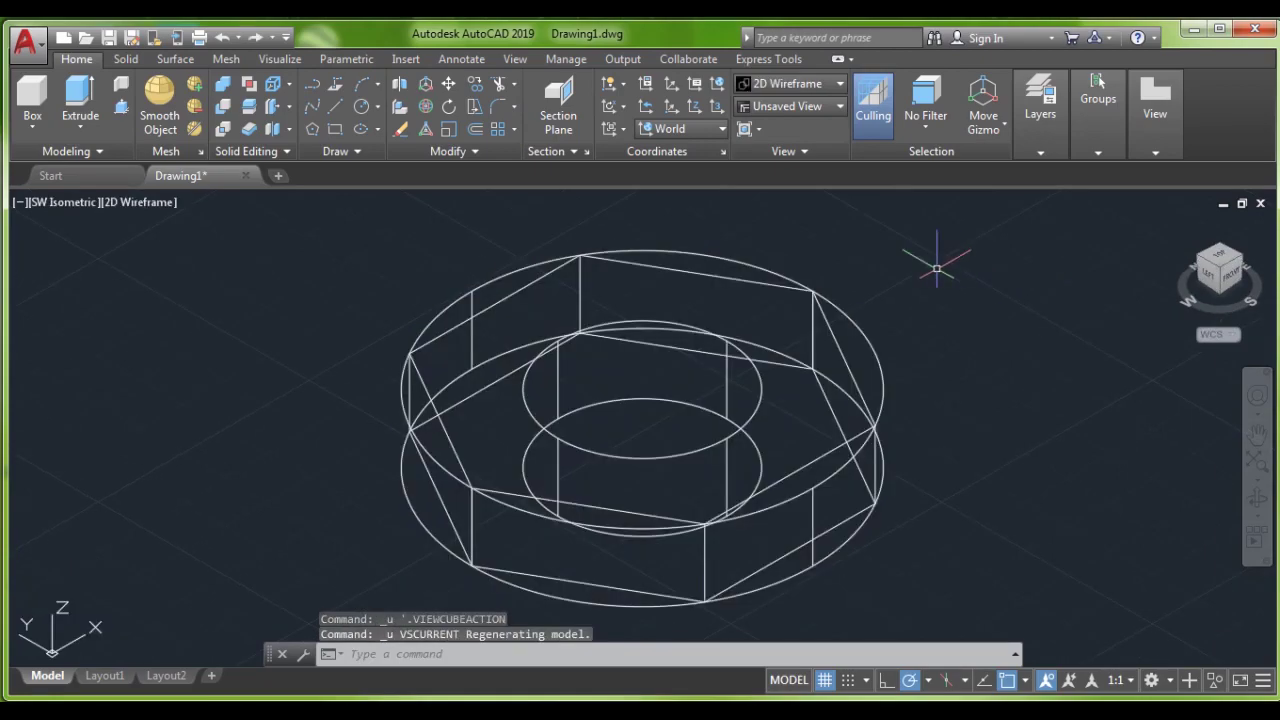
left_click(128, 204)
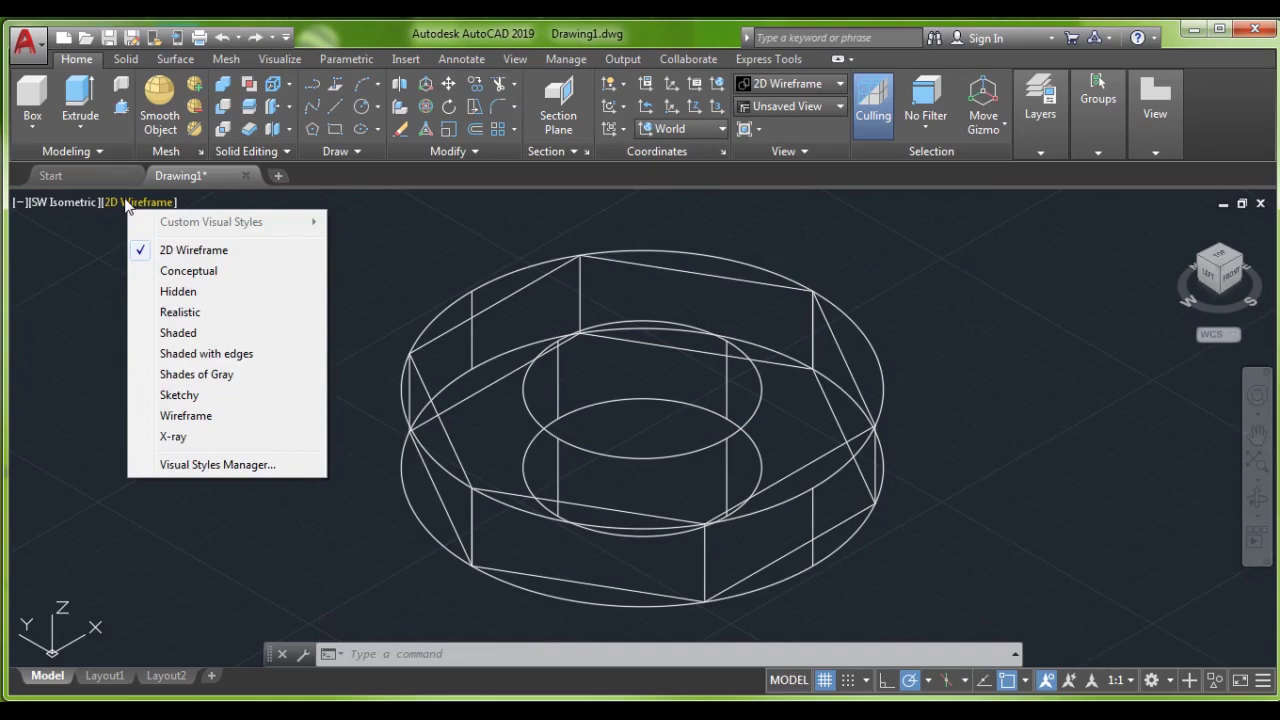
Step: Cancel the stray selection and undo the outer circle's extrusion, returning to the top view
left_click(518, 224)
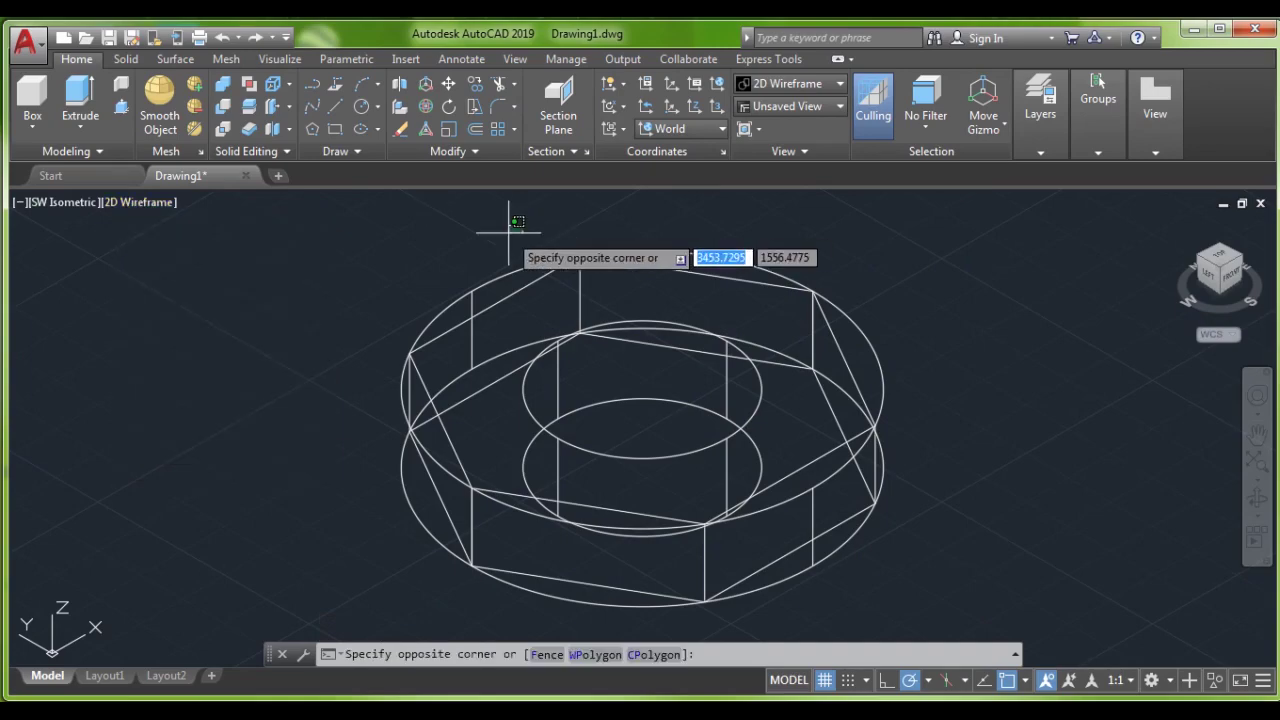
key("ctrl+z")
key("ctrl+z")
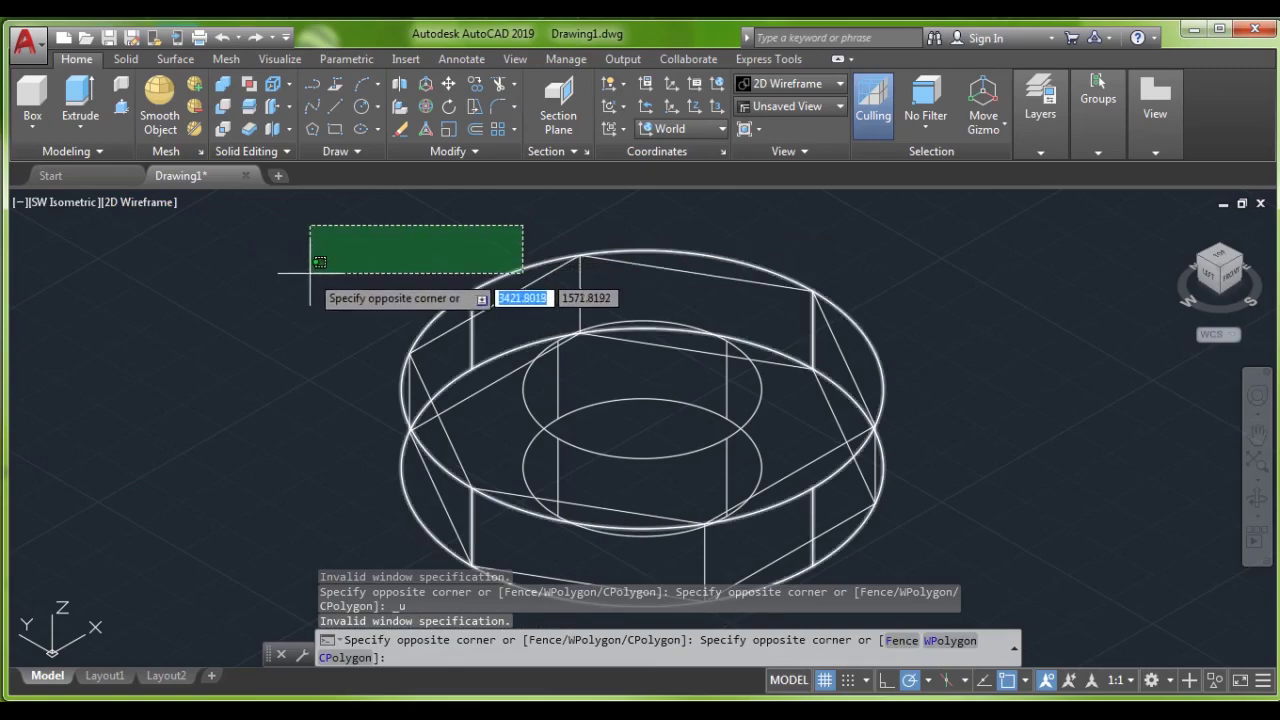
key("Escape")
key("Escape")
key("ctrl+z")
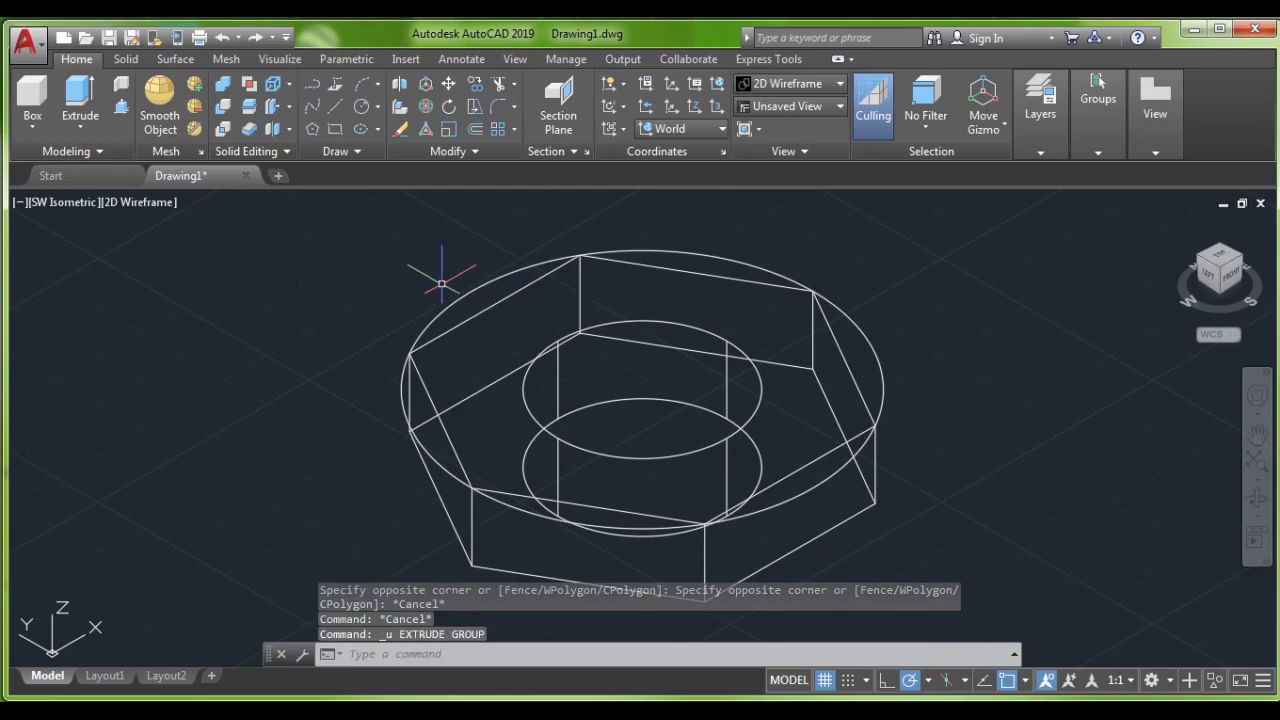
key("ctrl+z")
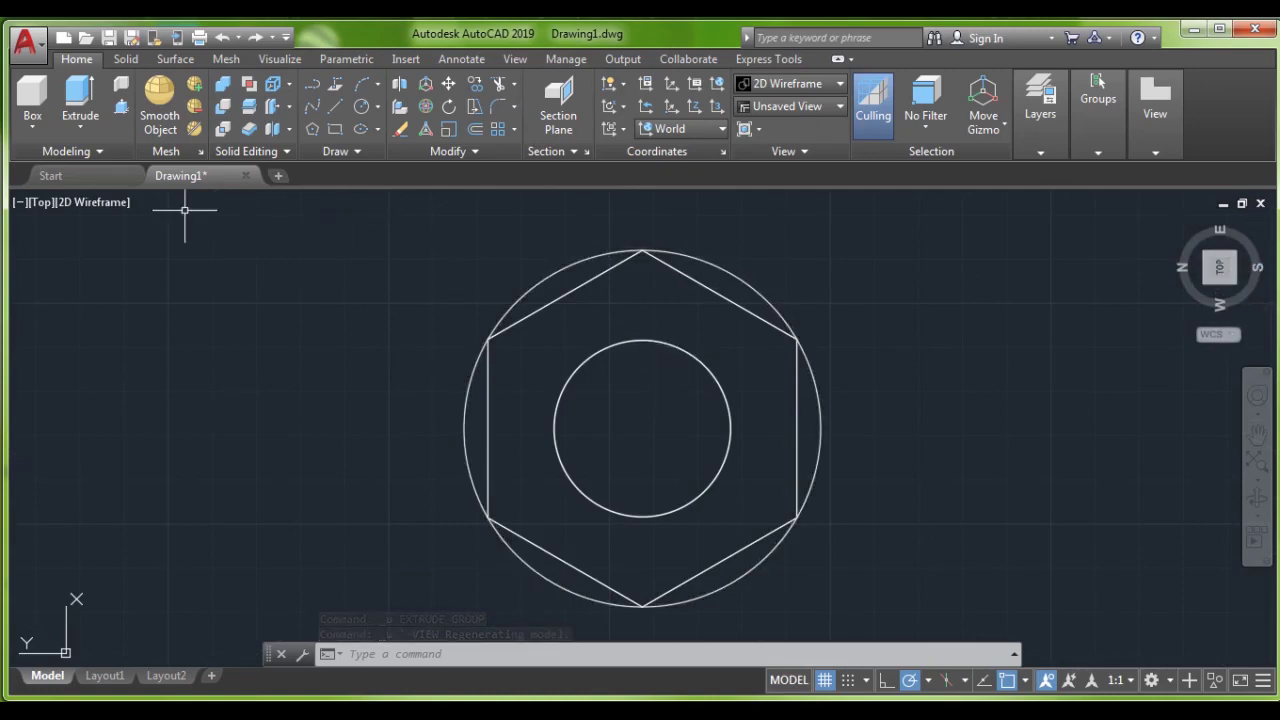
Step: Switch to the Realistic style, orbit to a tilted view, and abandon a first subtraction attempt
left_click(78, 202)
left_click(129, 312)
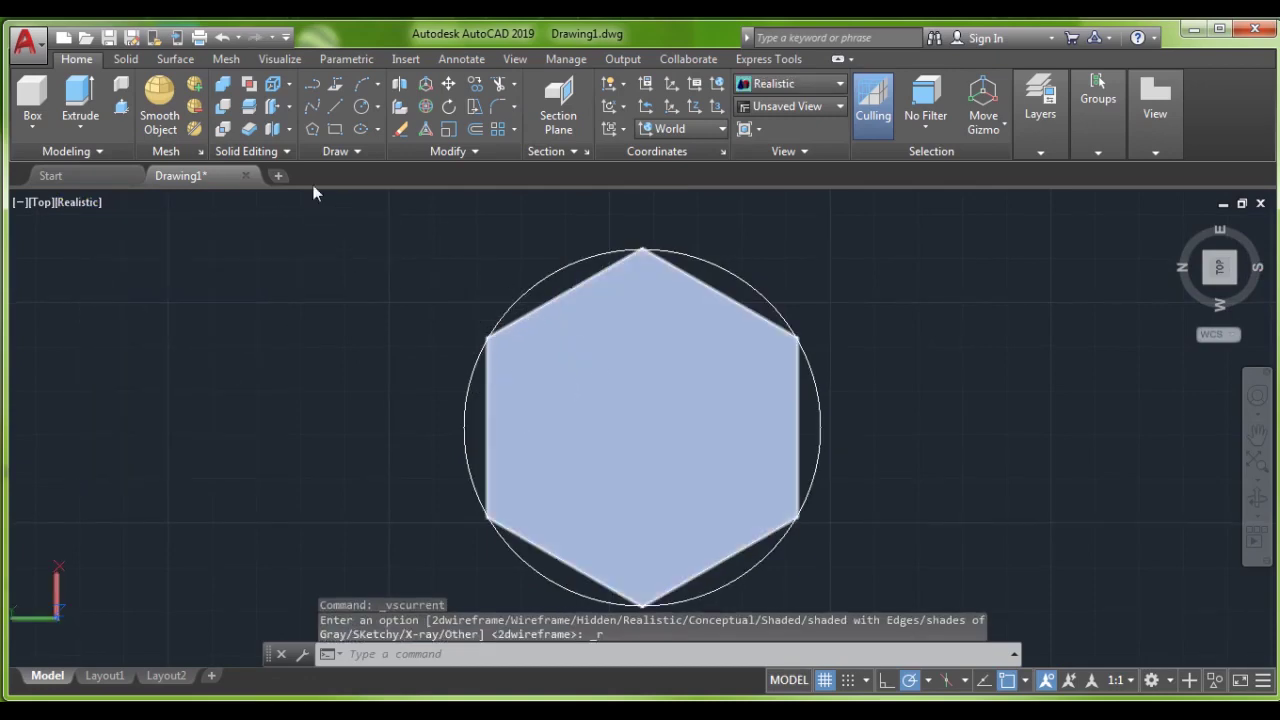
left_click(220, 108)
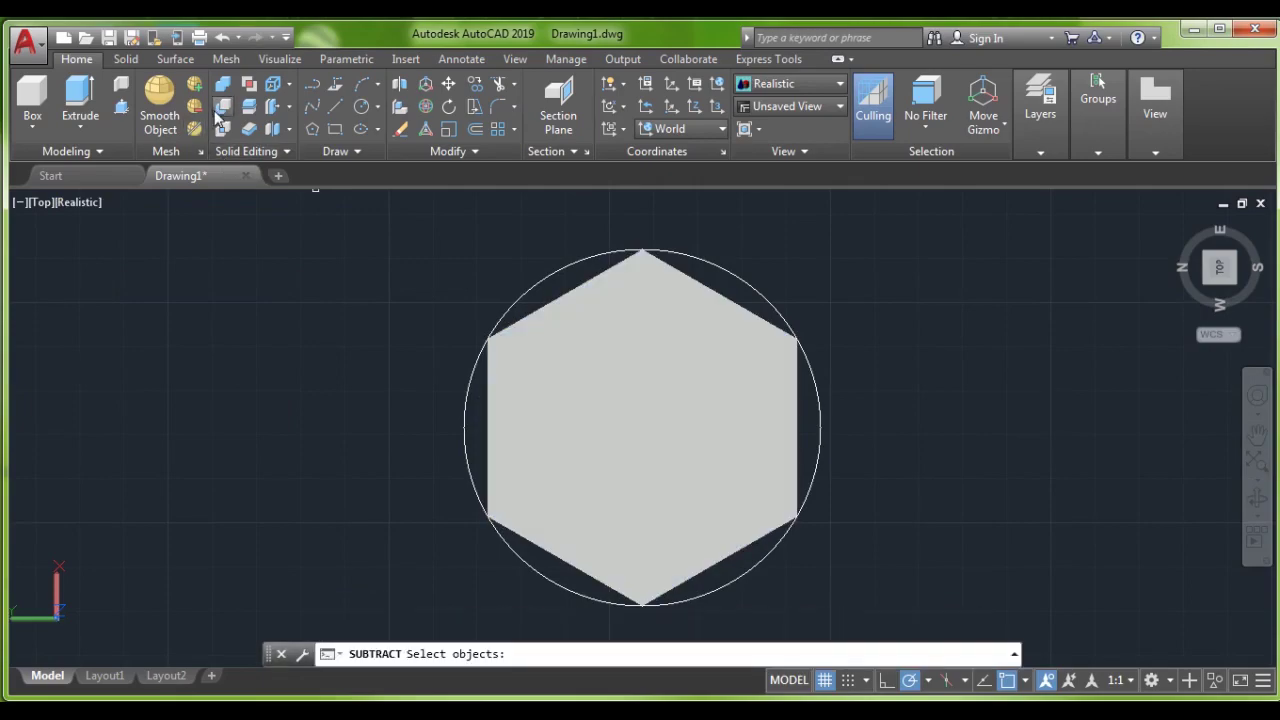
left_click(621, 327)
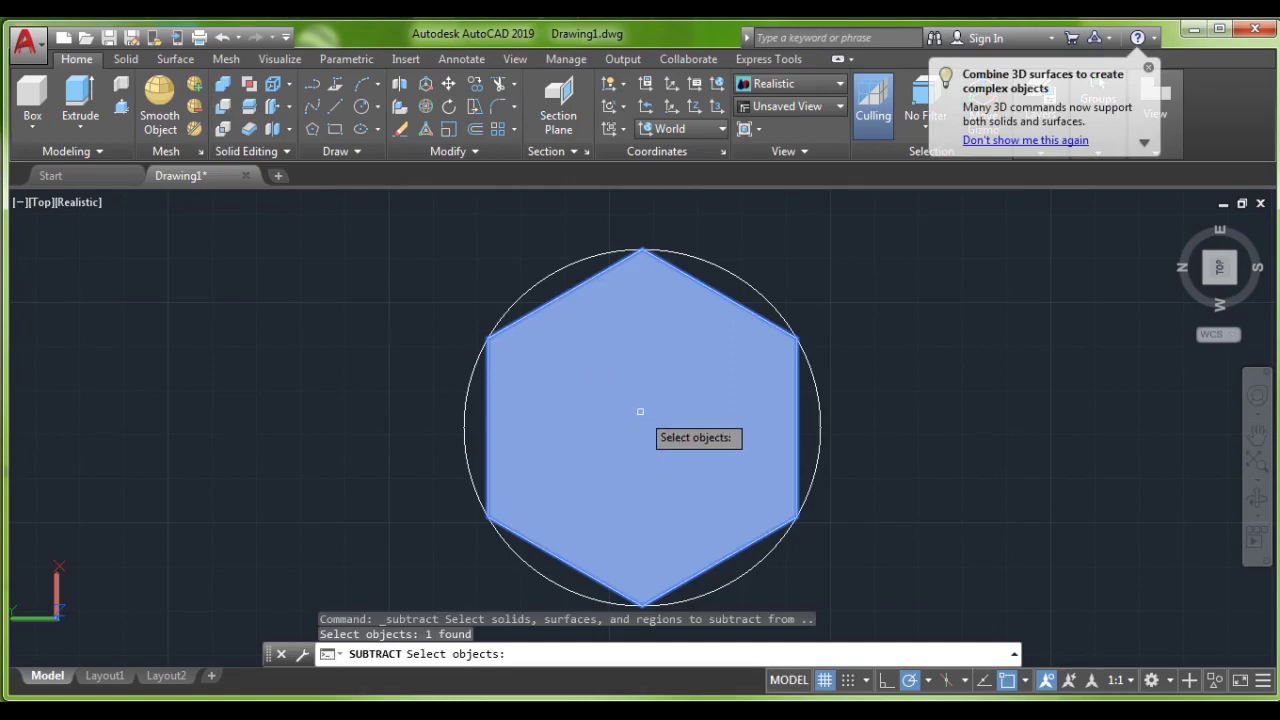
key("Return")
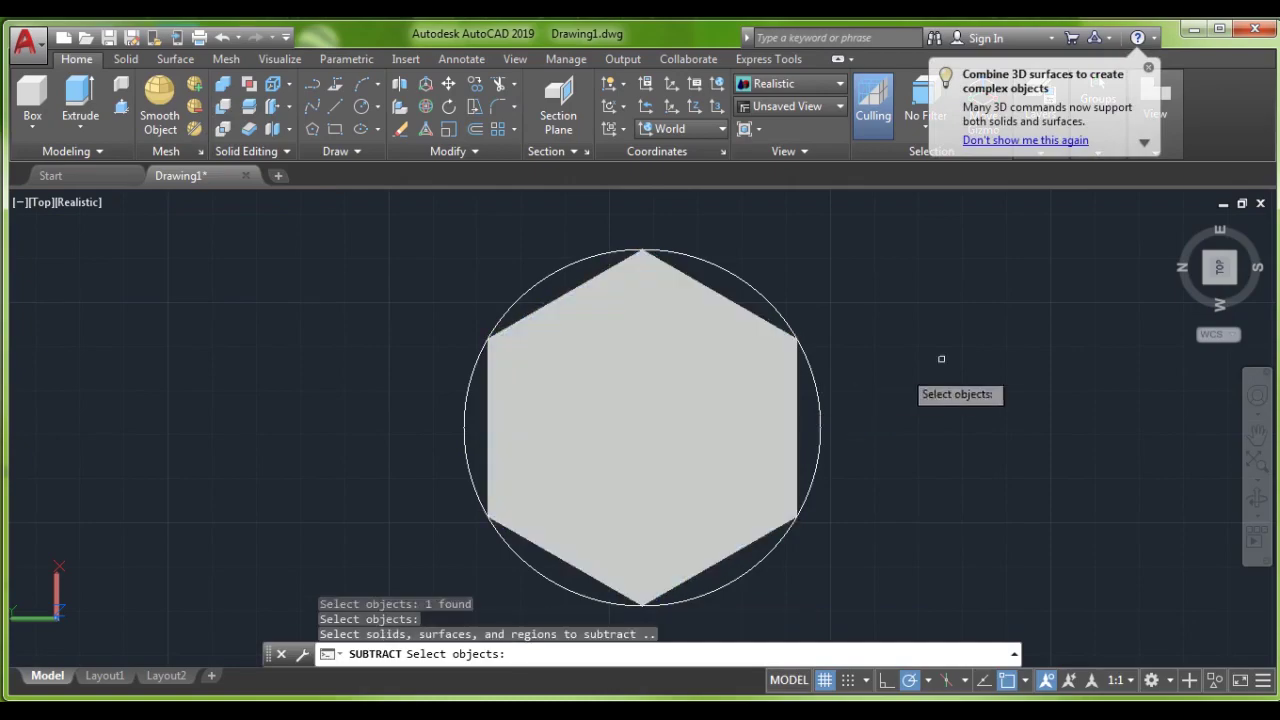
left_click_drag(1214, 265, 1241, 662)
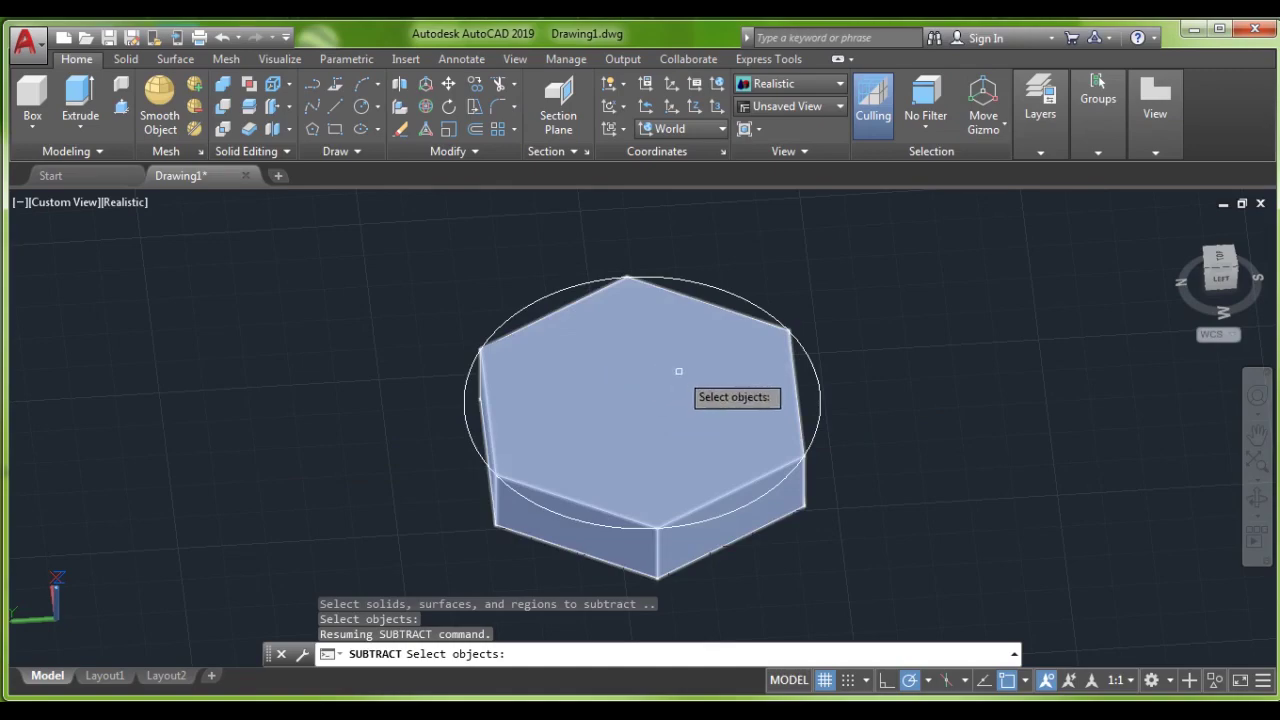
left_click(702, 416)
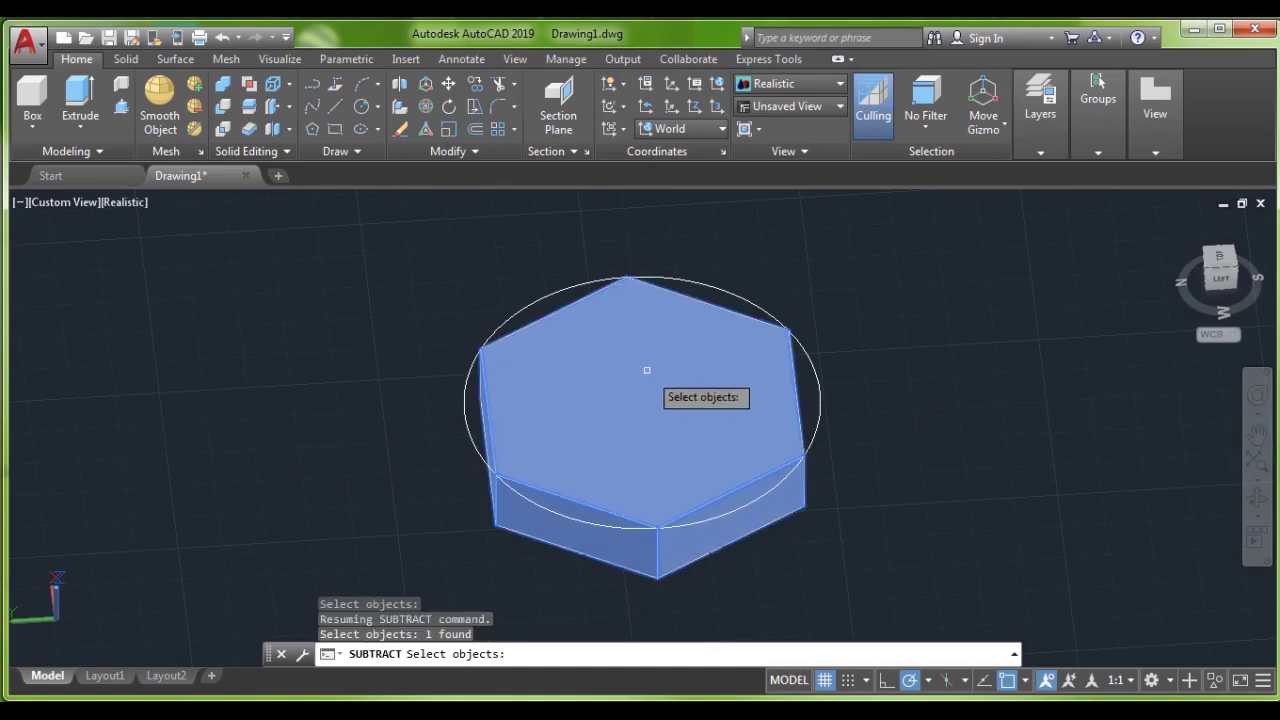
key("Escape")
key("Escape")
key("Escape")
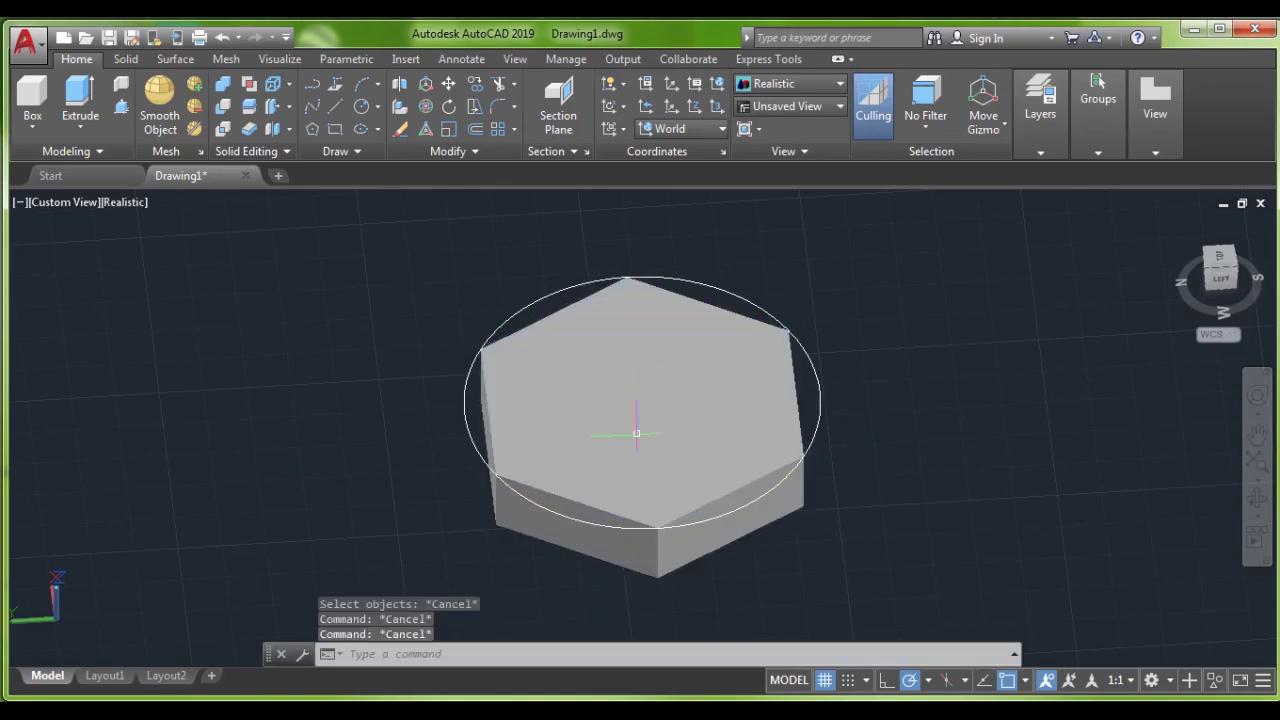
Step: Subtract the inner cylinder from the hexagonal prism, leaving a round hole
key("Return")
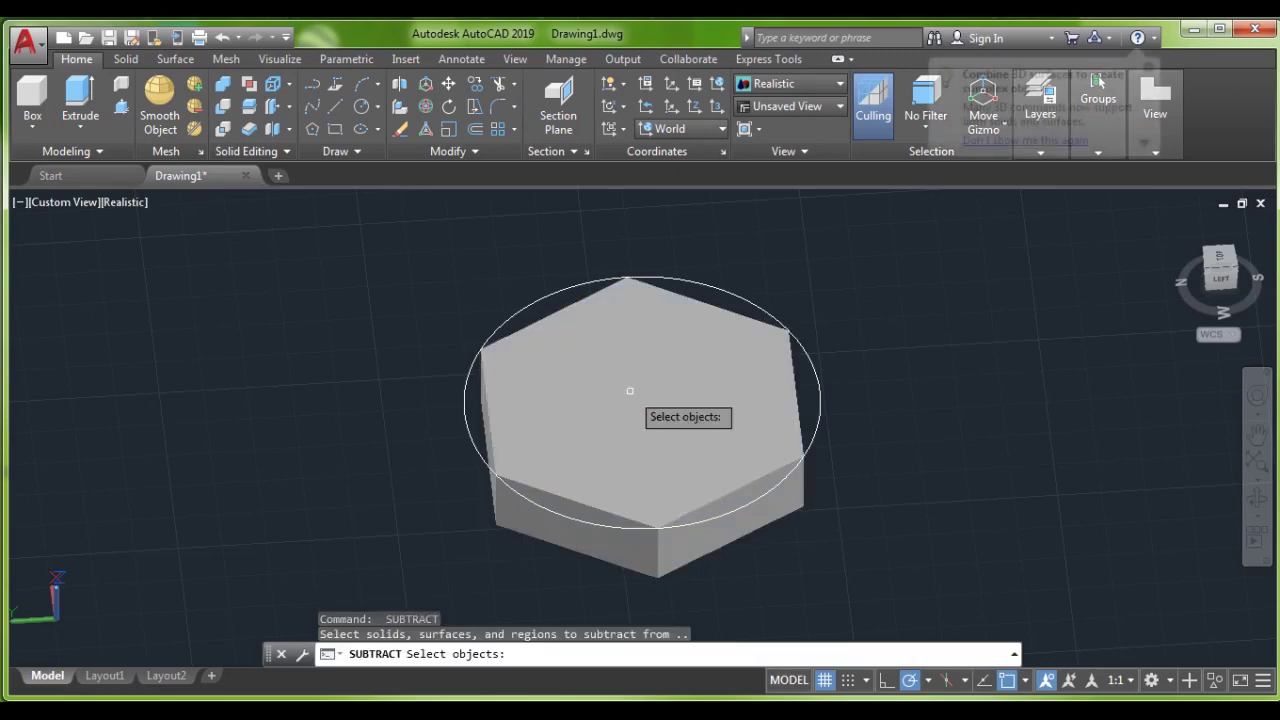
left_click(596, 472)
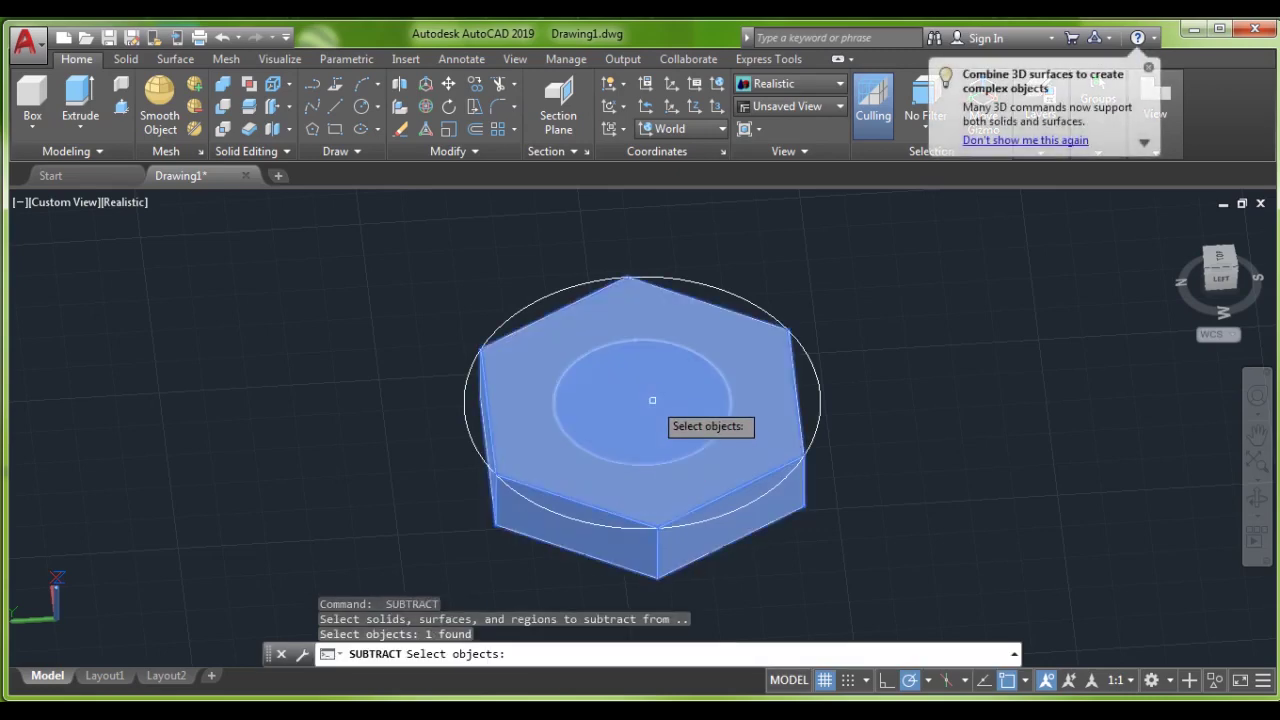
left_click(655, 398)
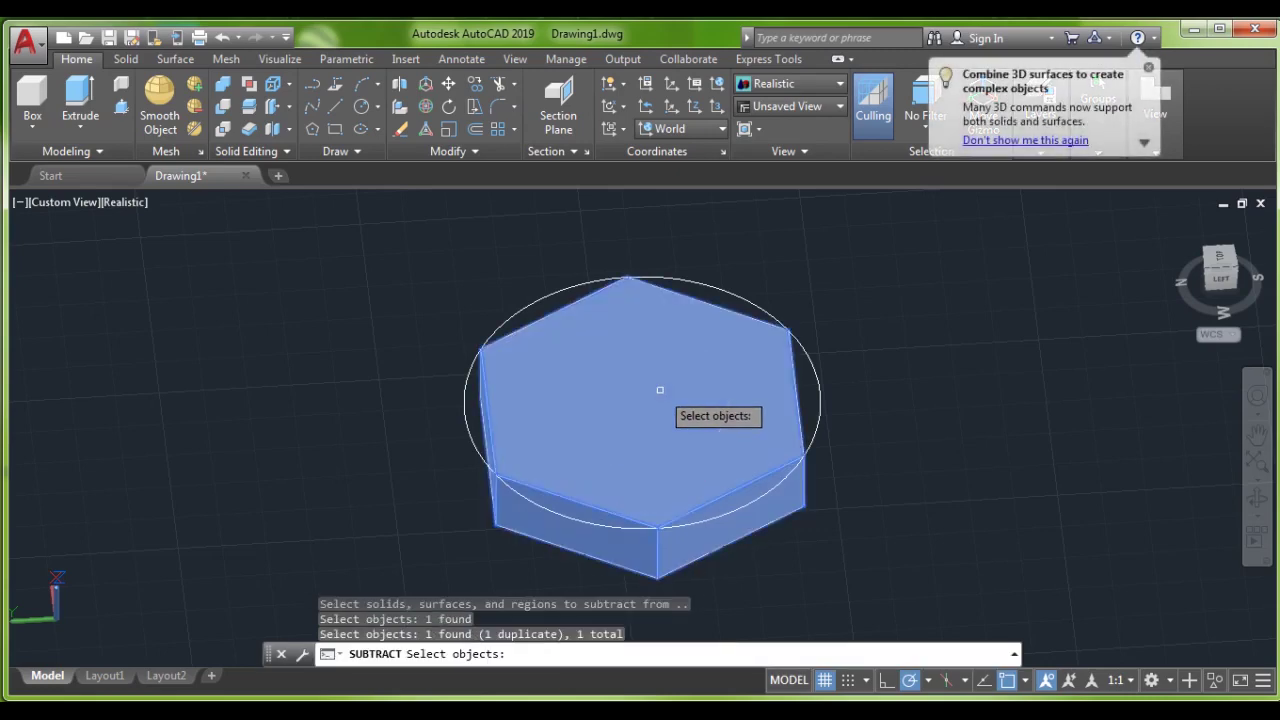
left_click(626, 428)
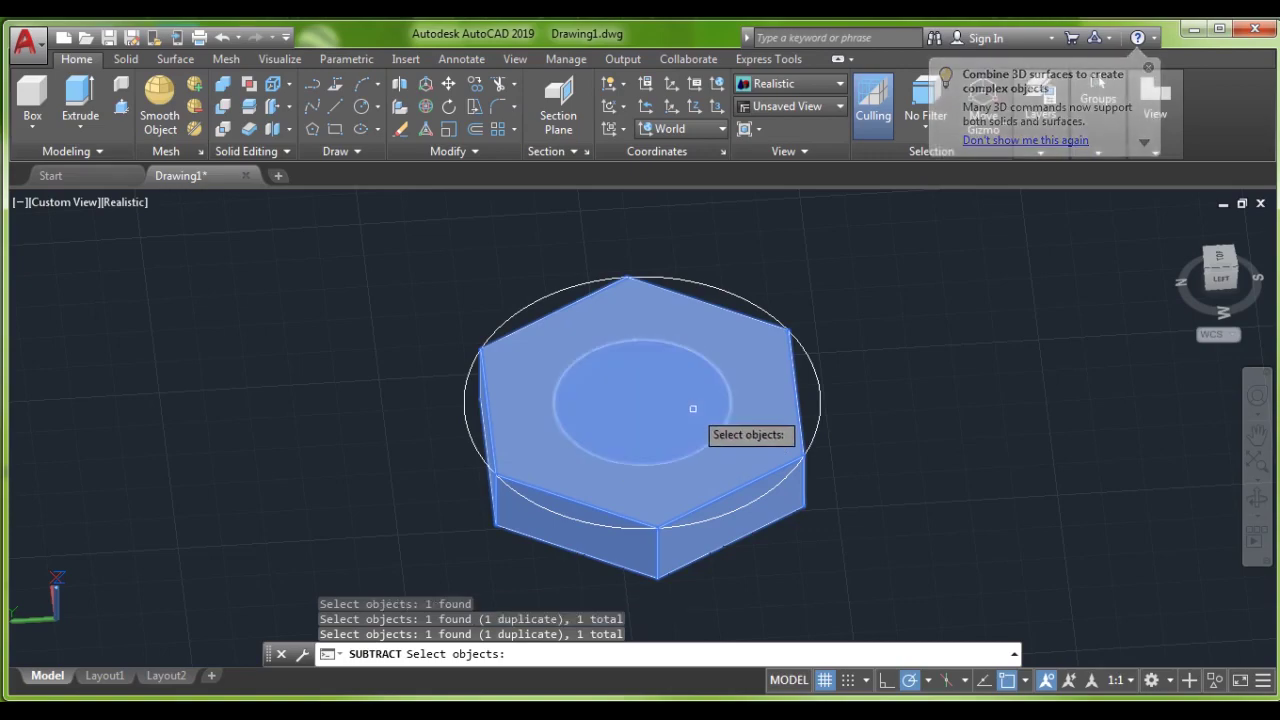
key("Return")
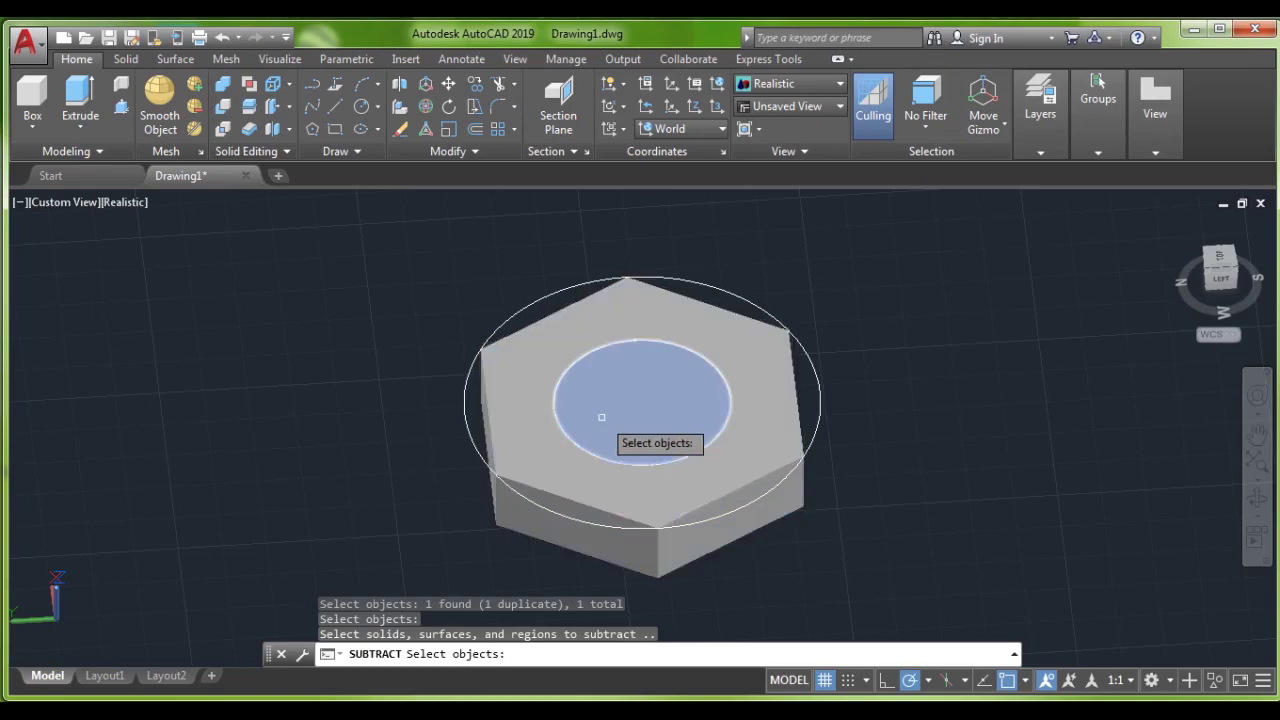
left_click(601, 417)
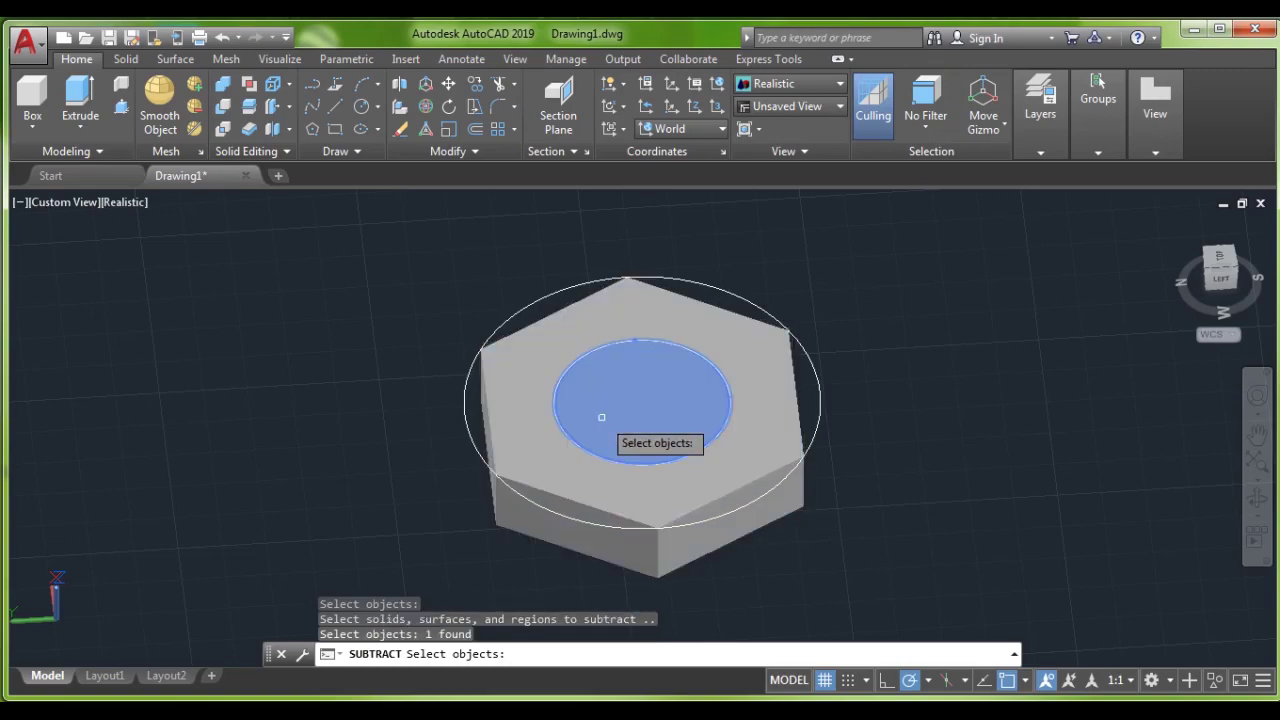
key("Return")
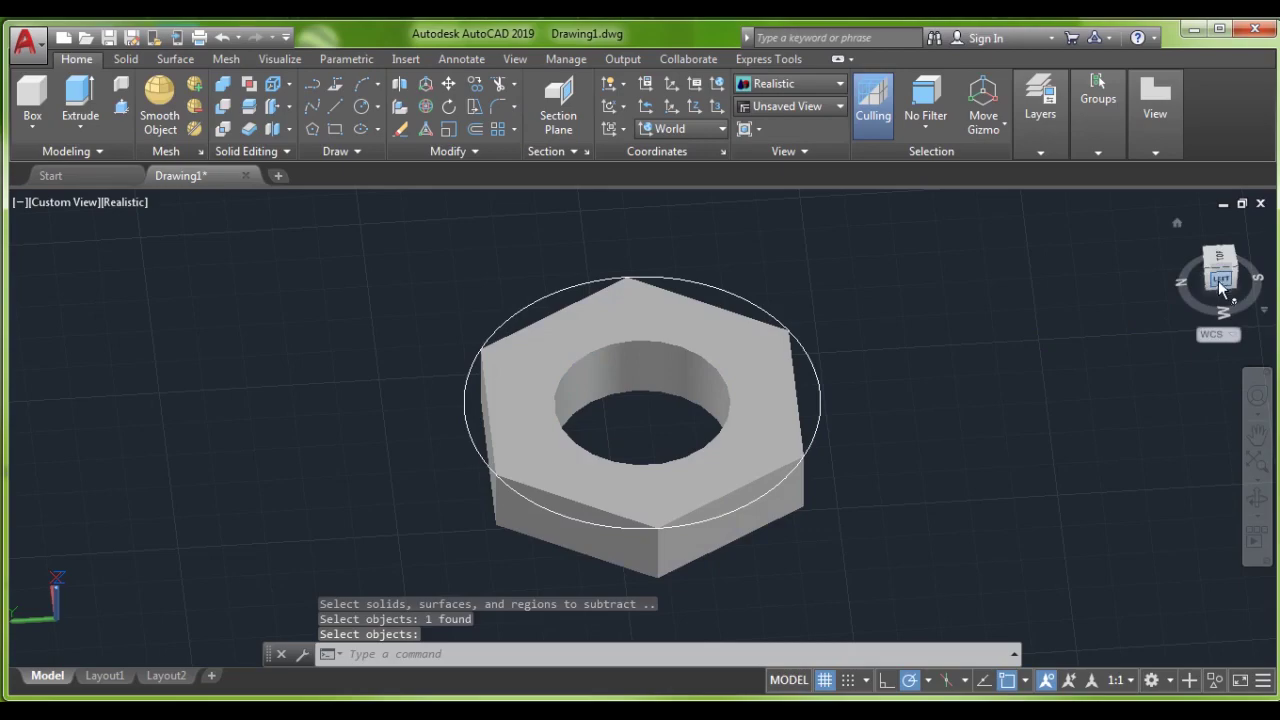
Step: Orbit to a more top-down view and abandon a mistaken first Fillet attempt
left_click_drag(1220, 262, 1221, 295)
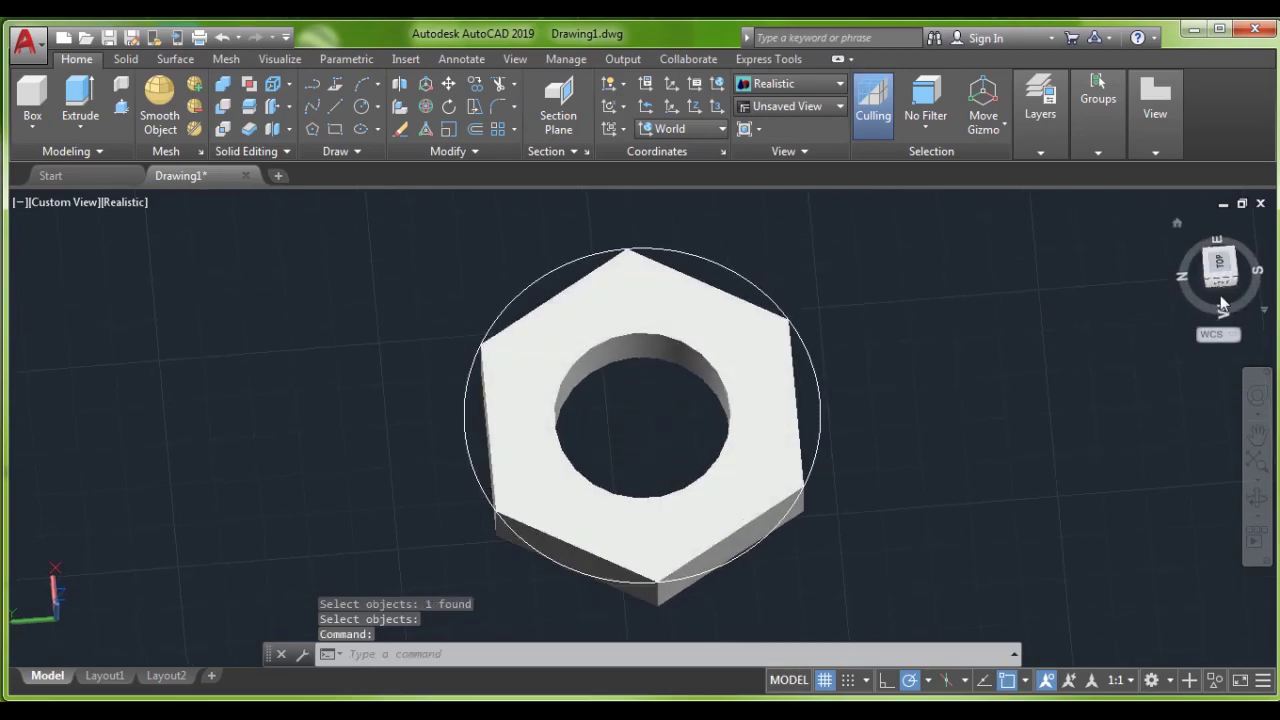
left_click(495, 110)
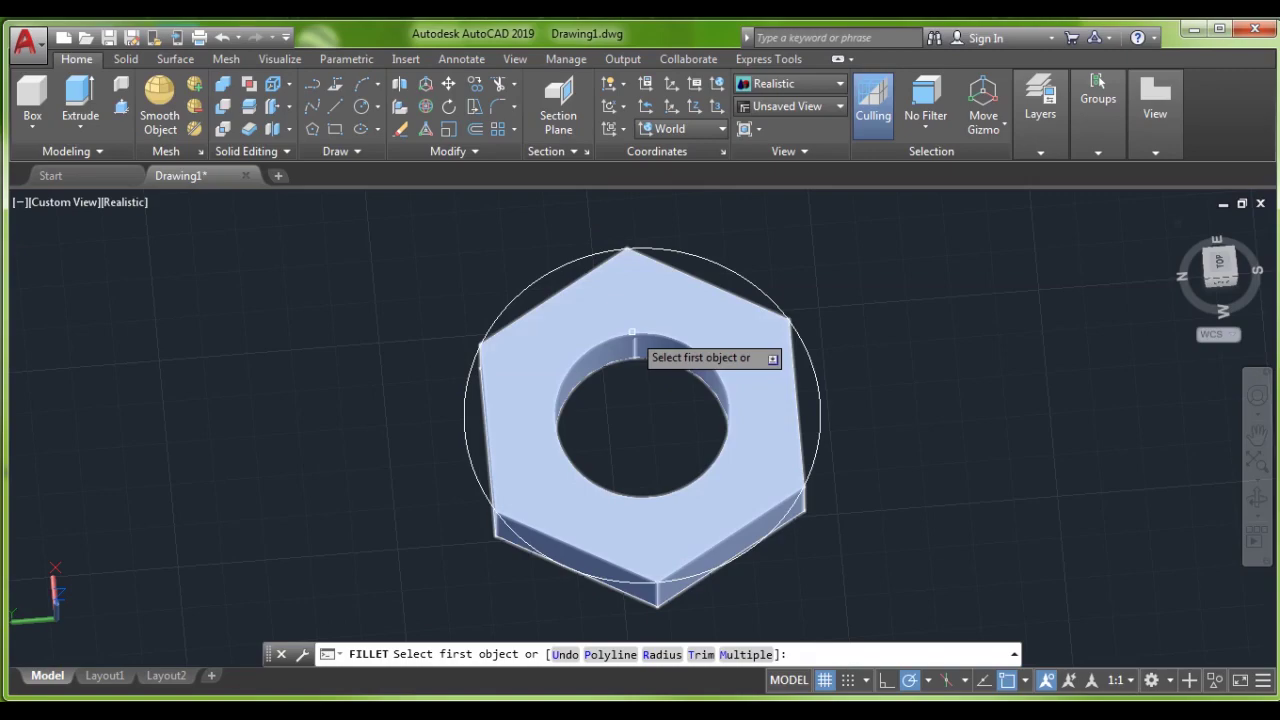
type("f")
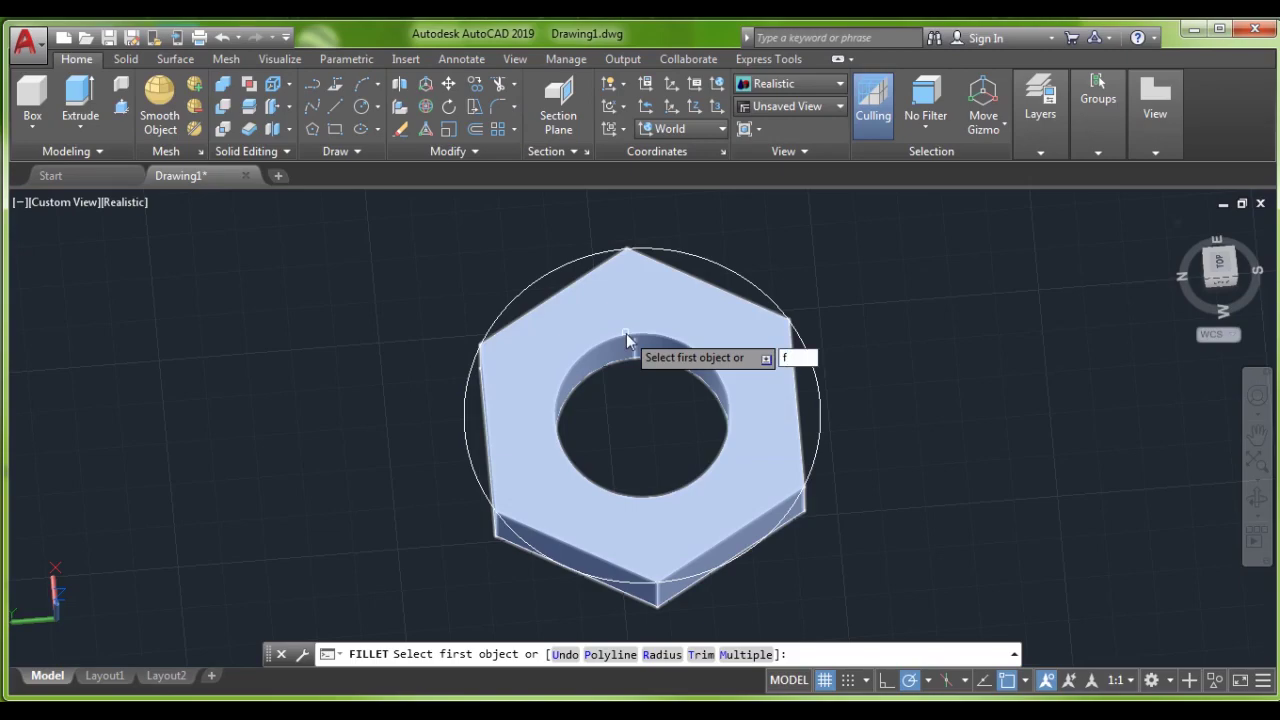
key("BackSpace")
key("Return")
type("1")
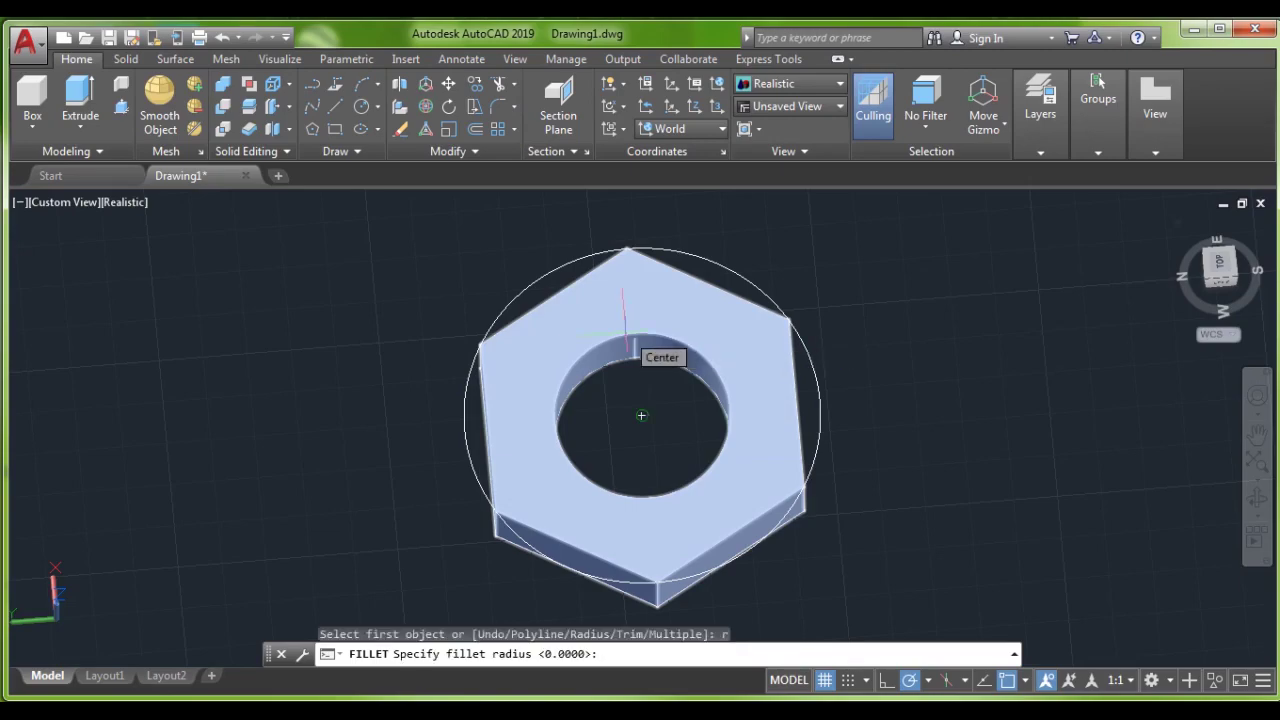
key("Tab")
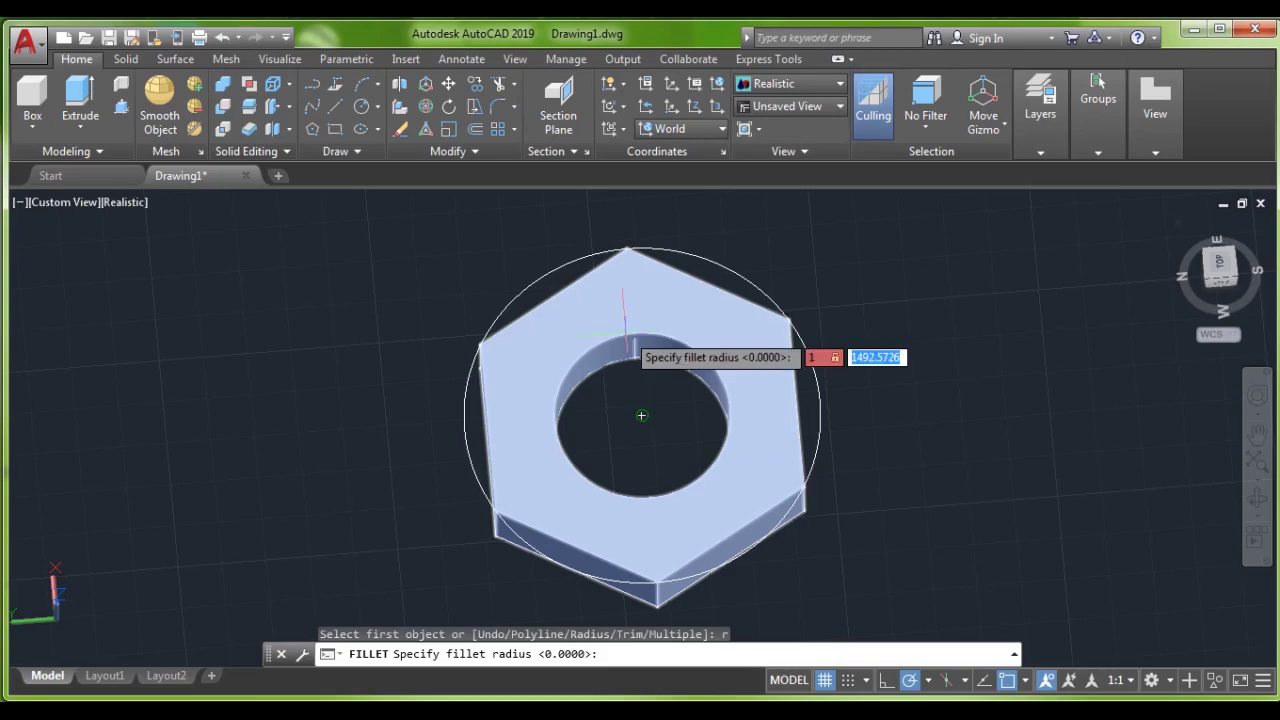
key("Escape")
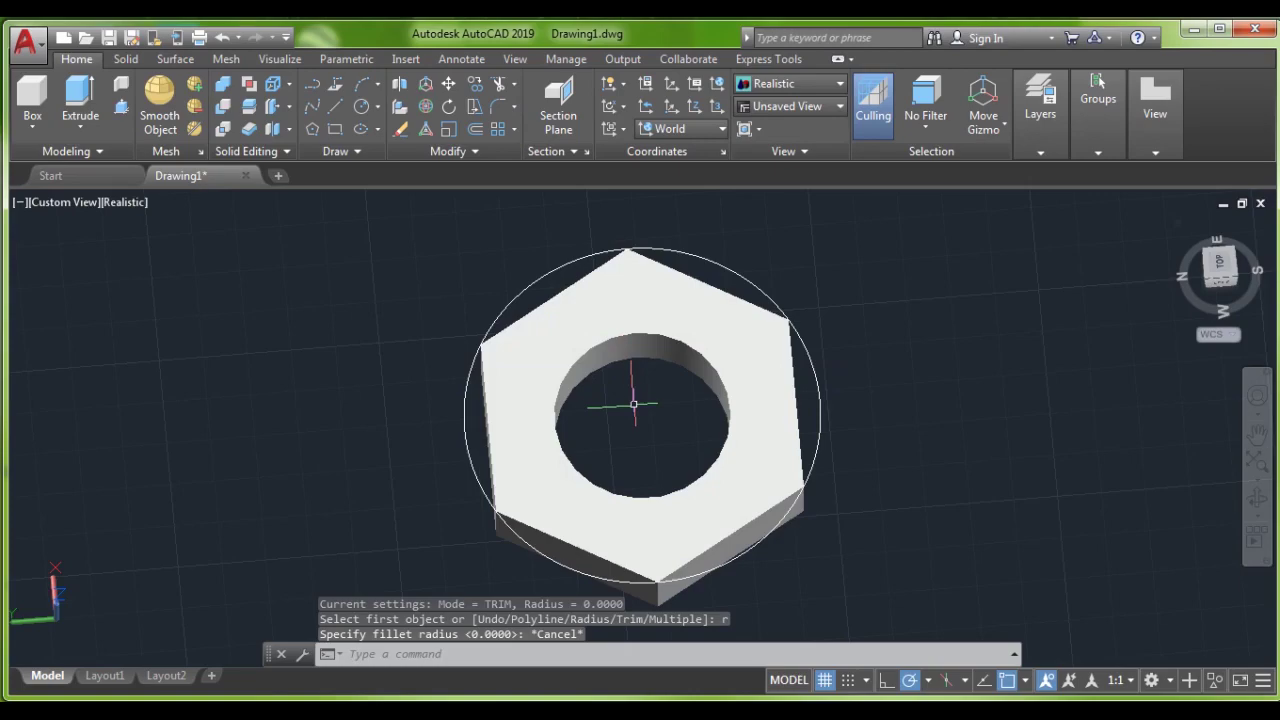
Step: Fillet the hole's top and bottom rim edges with radius 1.68
key("Return")
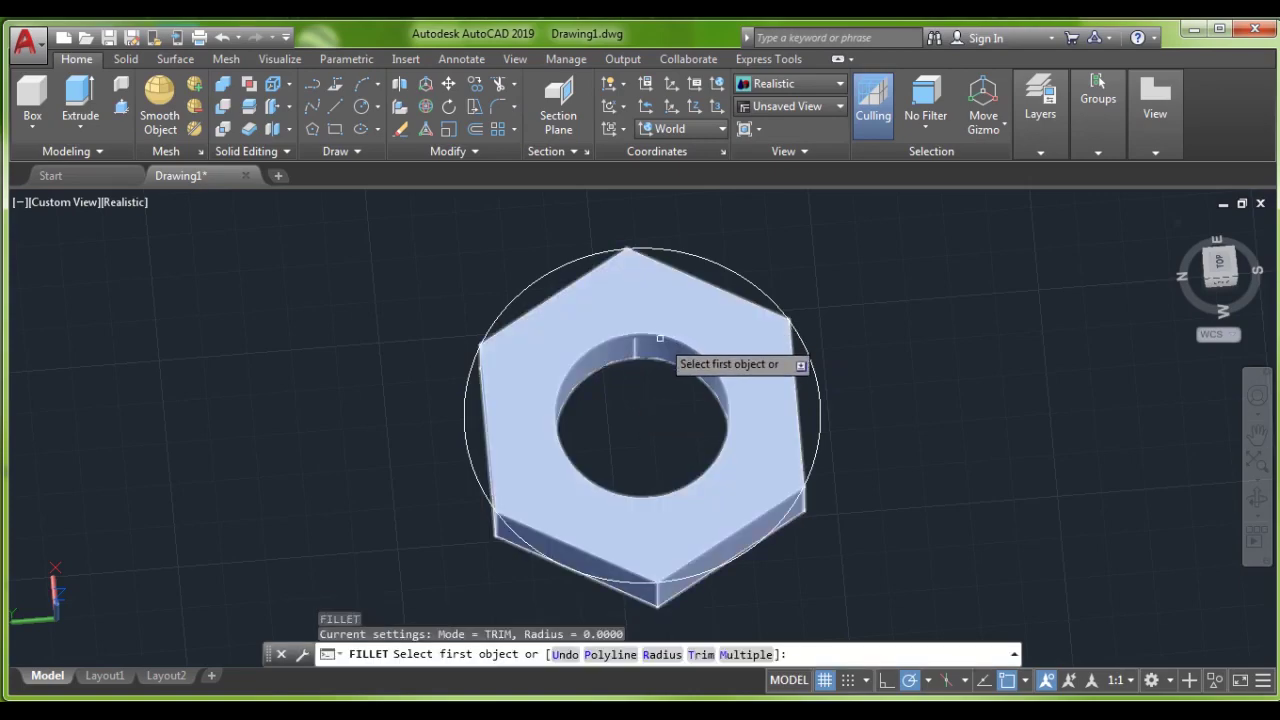
type("r")
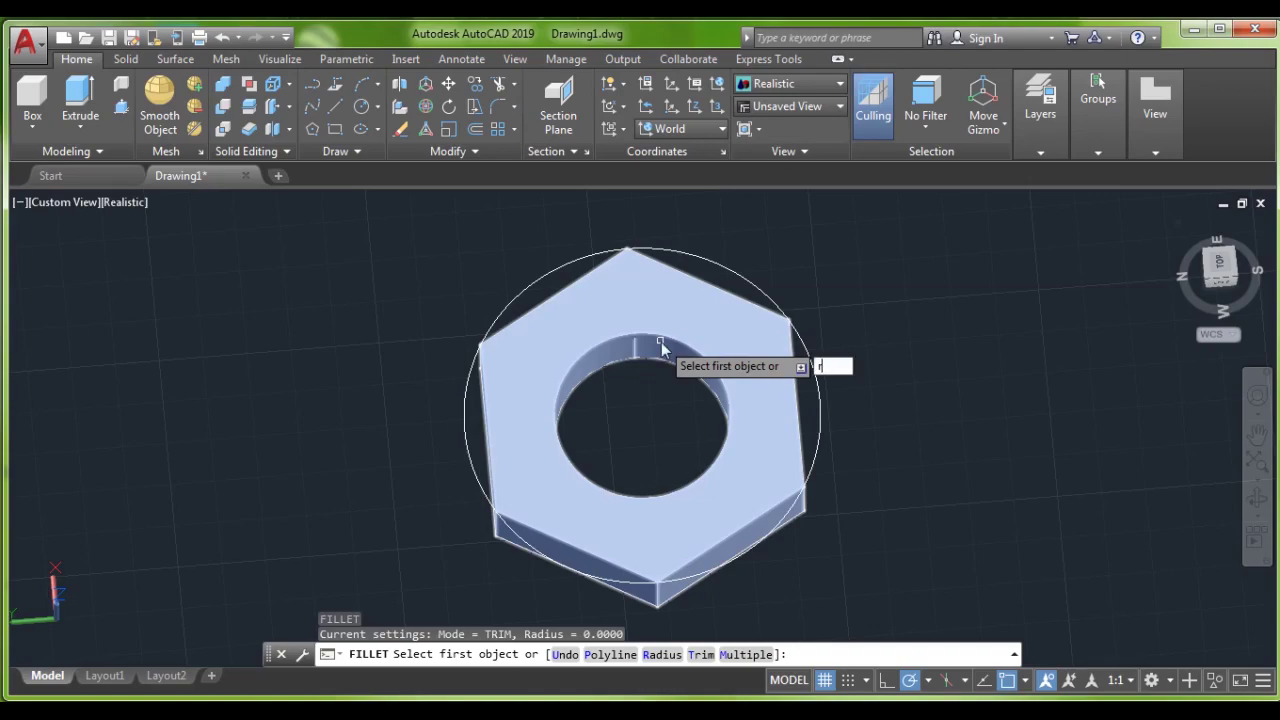
key("Return")
type("1.68")
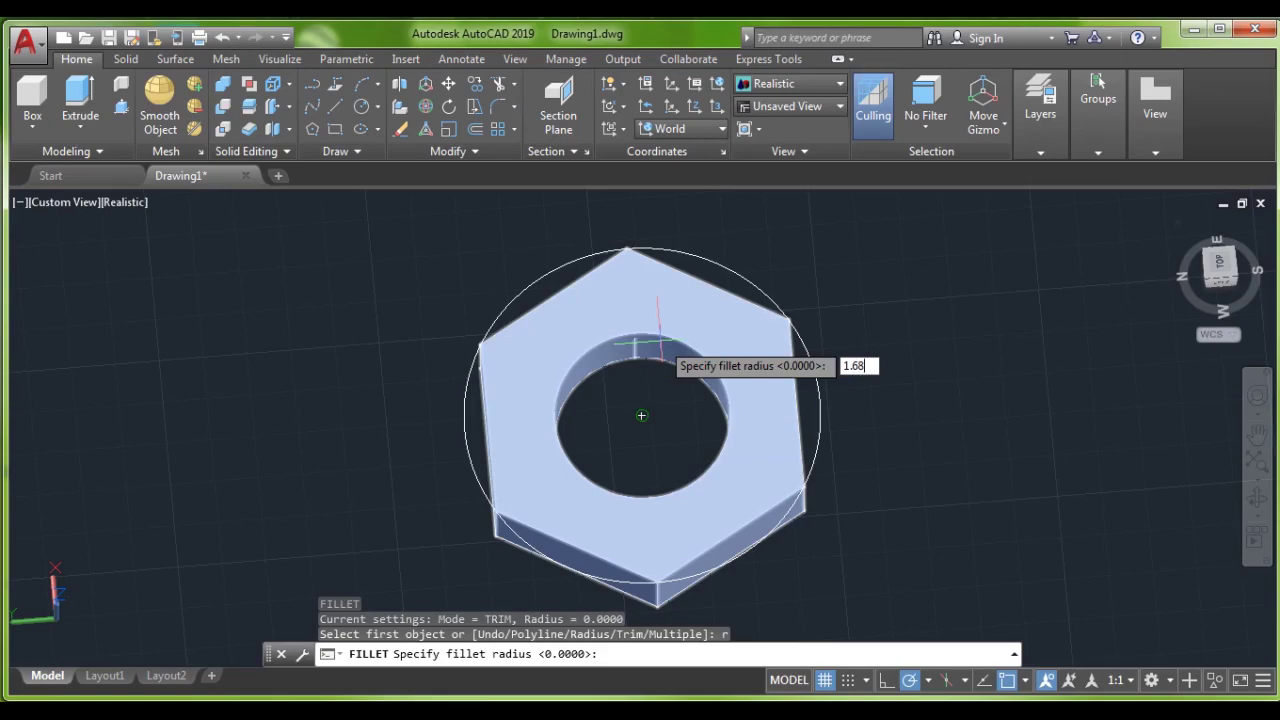
key("Return")
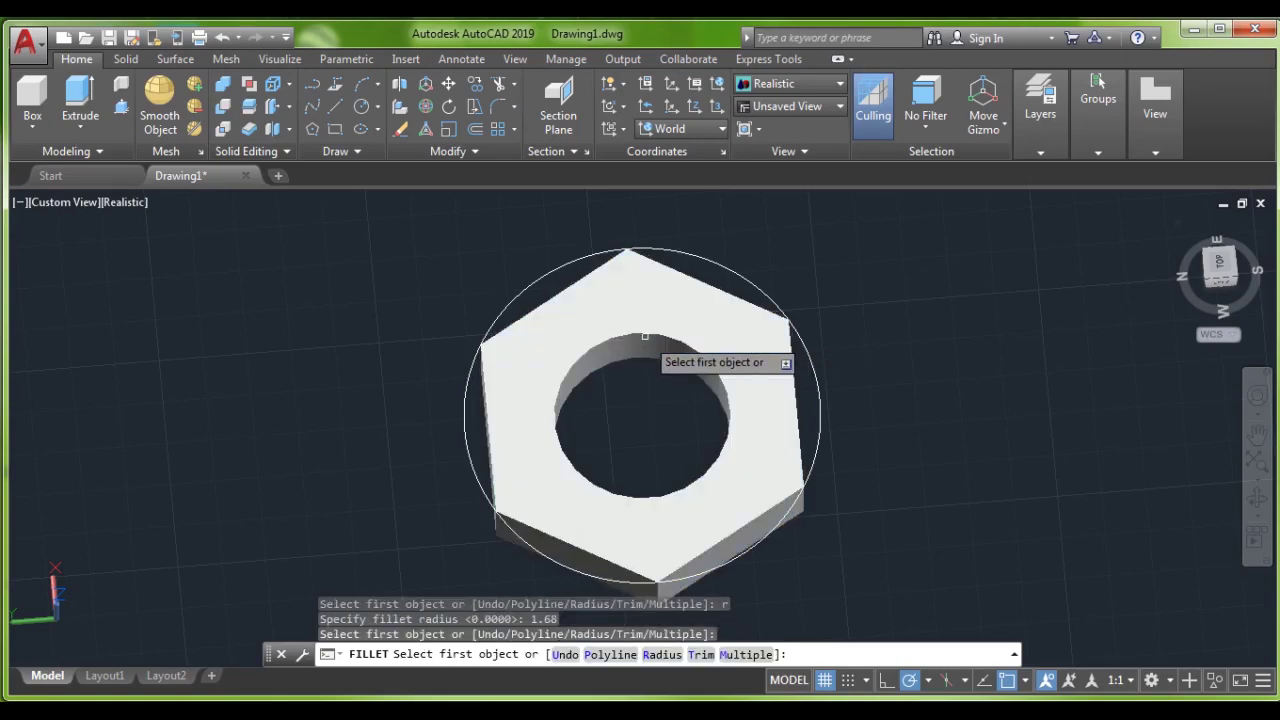
left_click(645, 336)
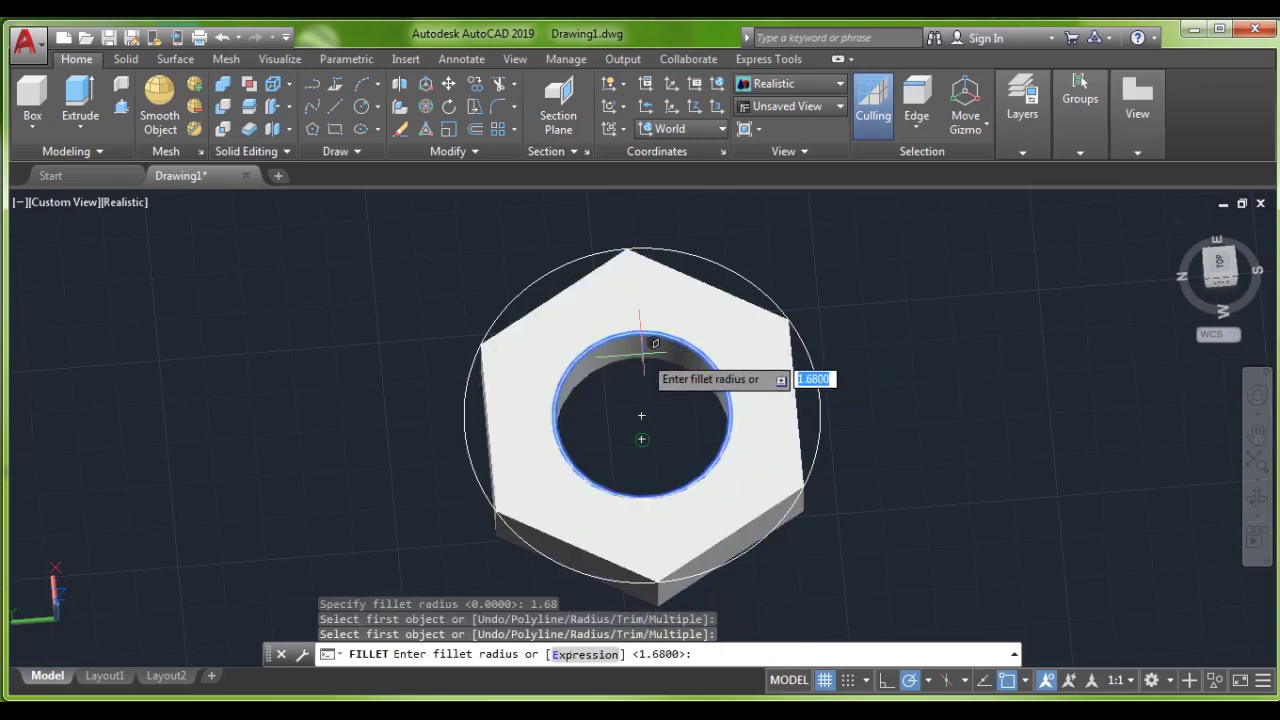
scroll(641, 352, "up", 3)
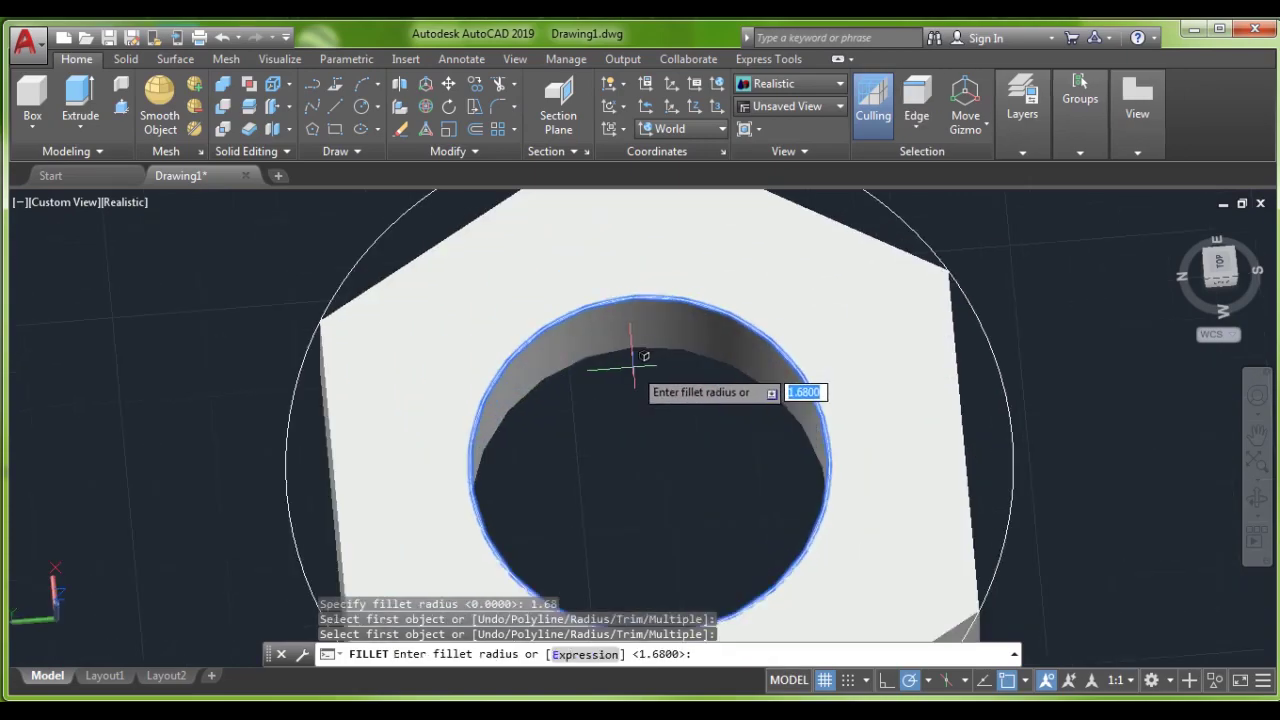
key("Return")
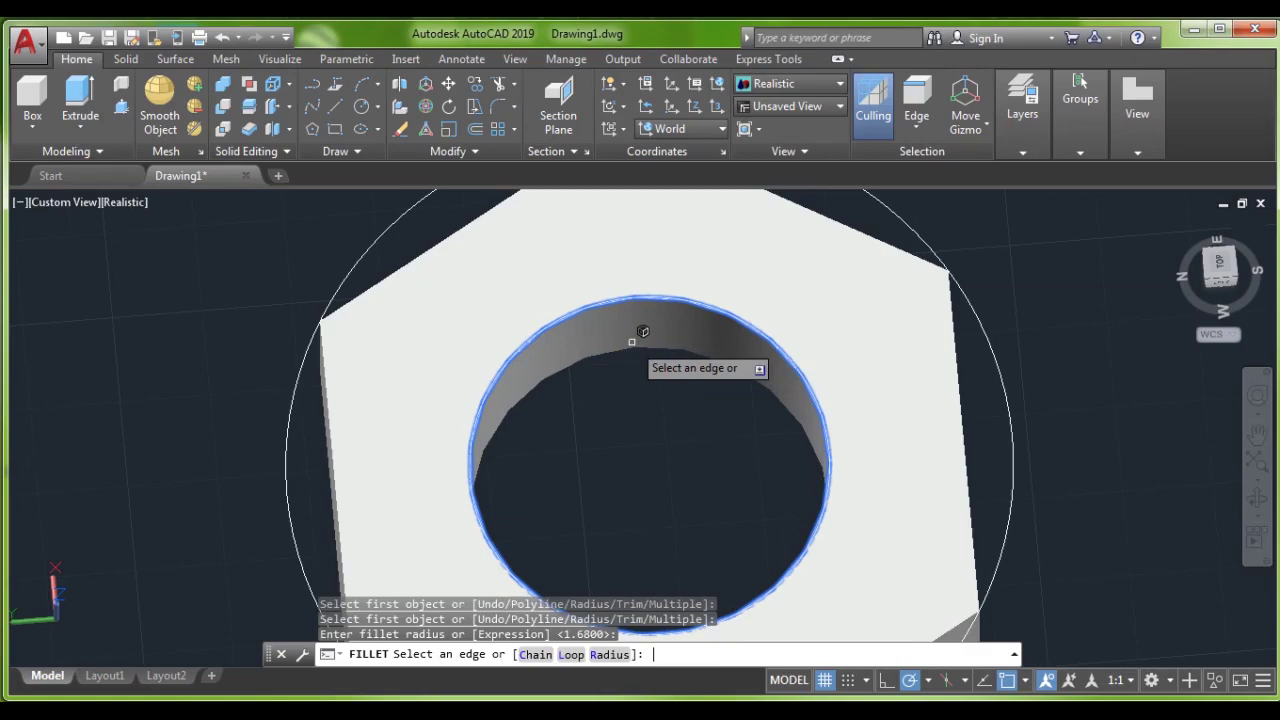
left_click(632, 347)
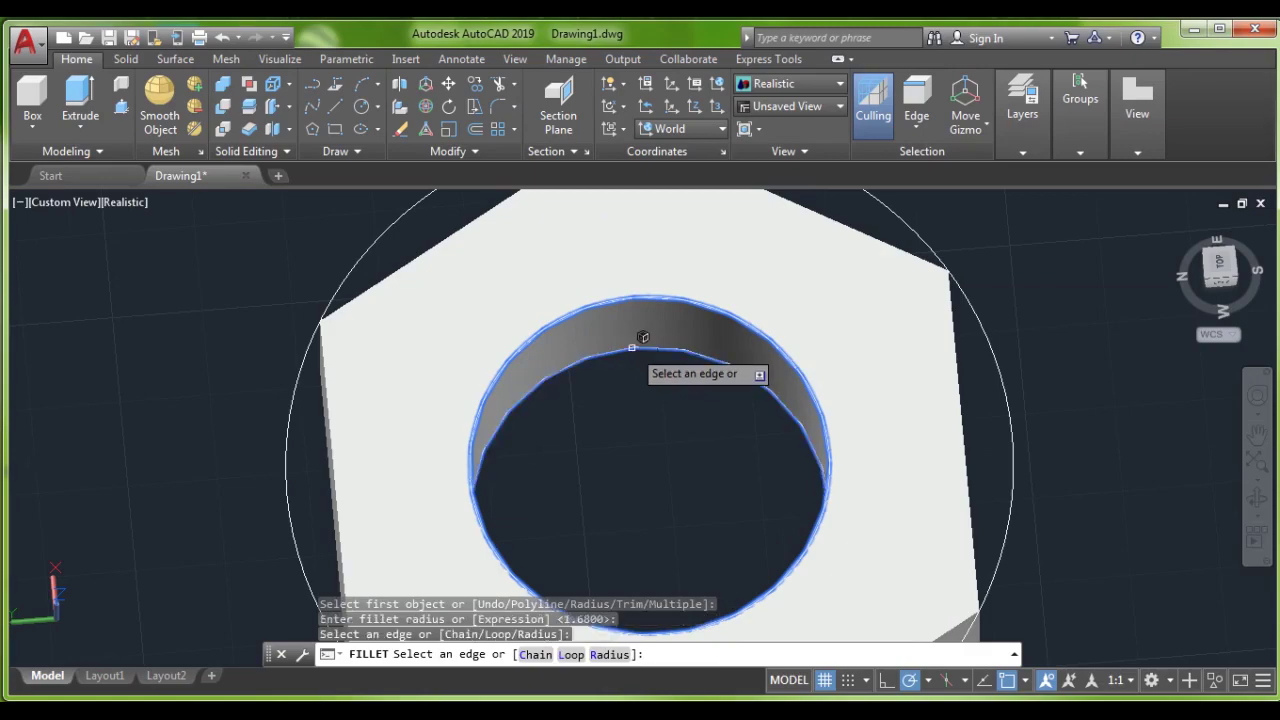
key("Return")
scroll(630, 394, "down", 2)
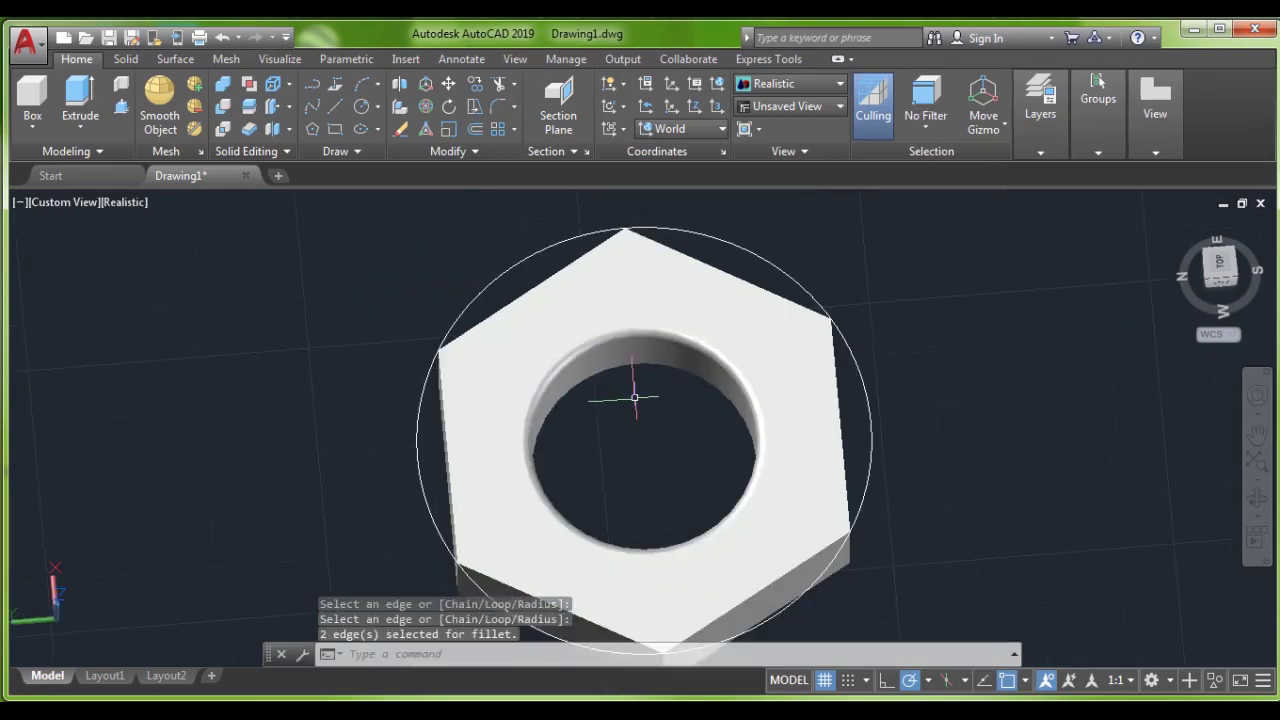
mouse_move(1219, 268)
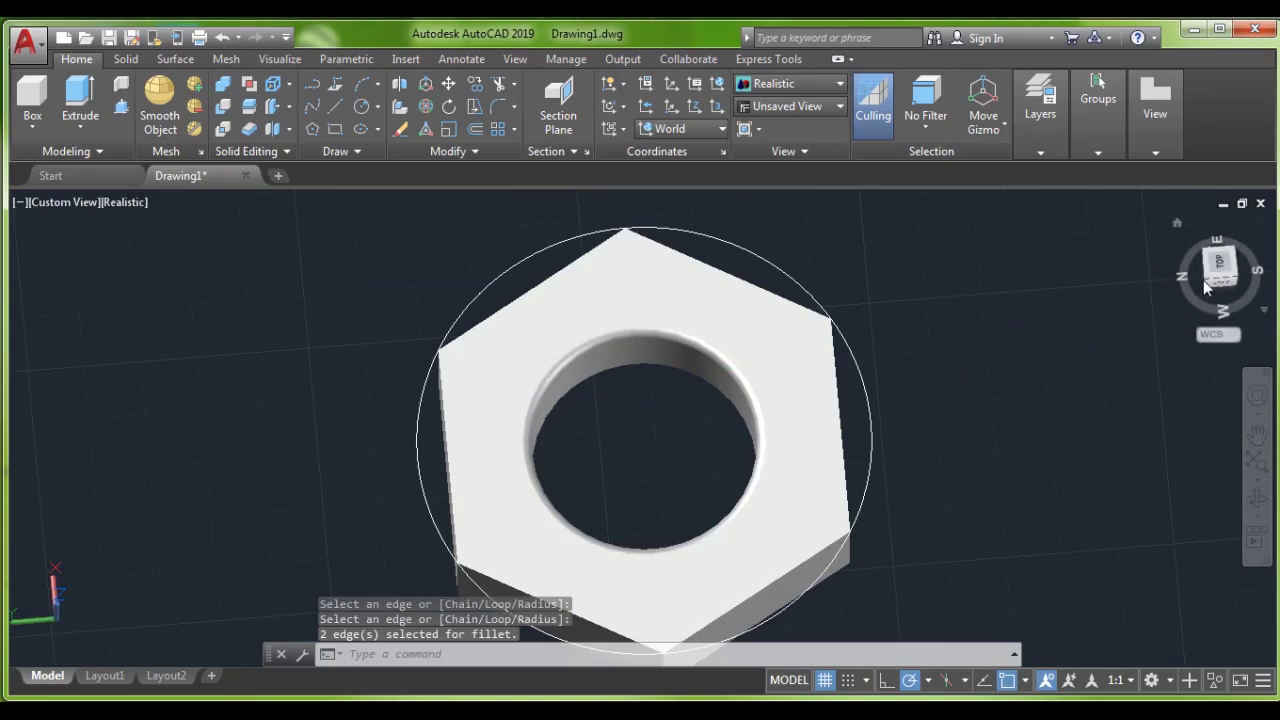
left_click_drag(1230, 268, 1219, 203)
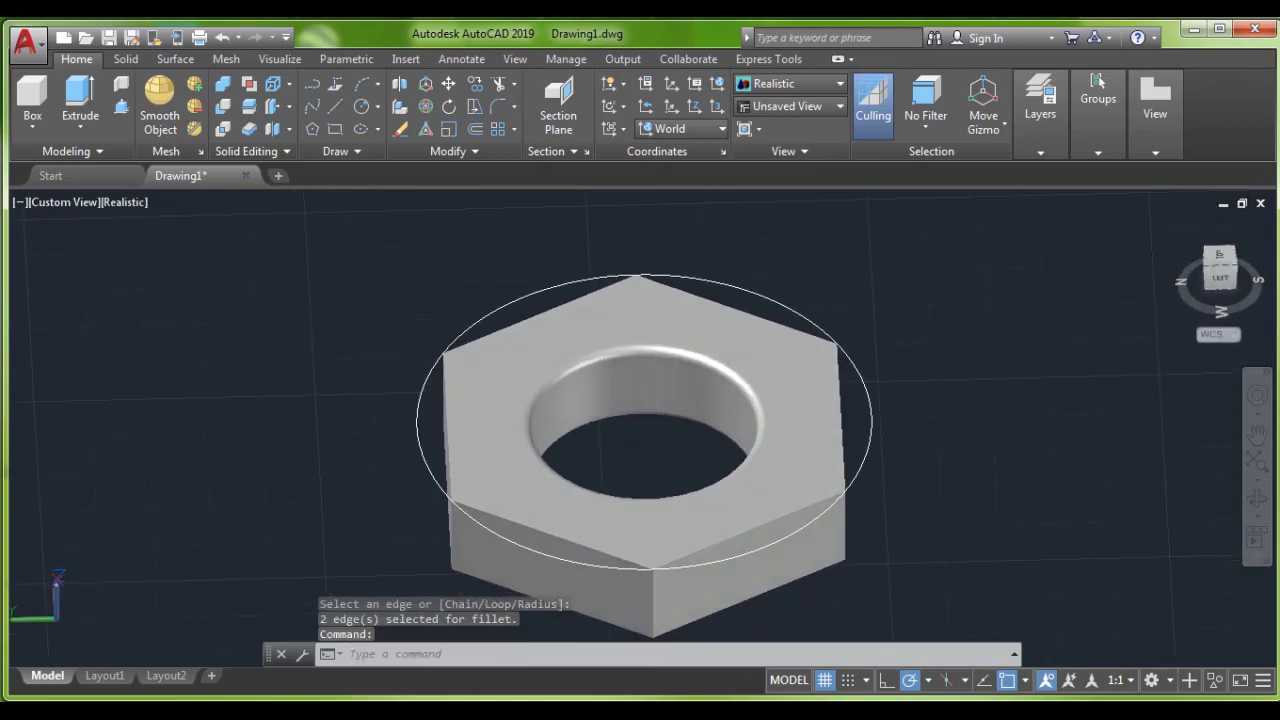
Step: Extrude the ring circle into a solid cylinder enclosing the filleted hex nut
left_click(64, 94)
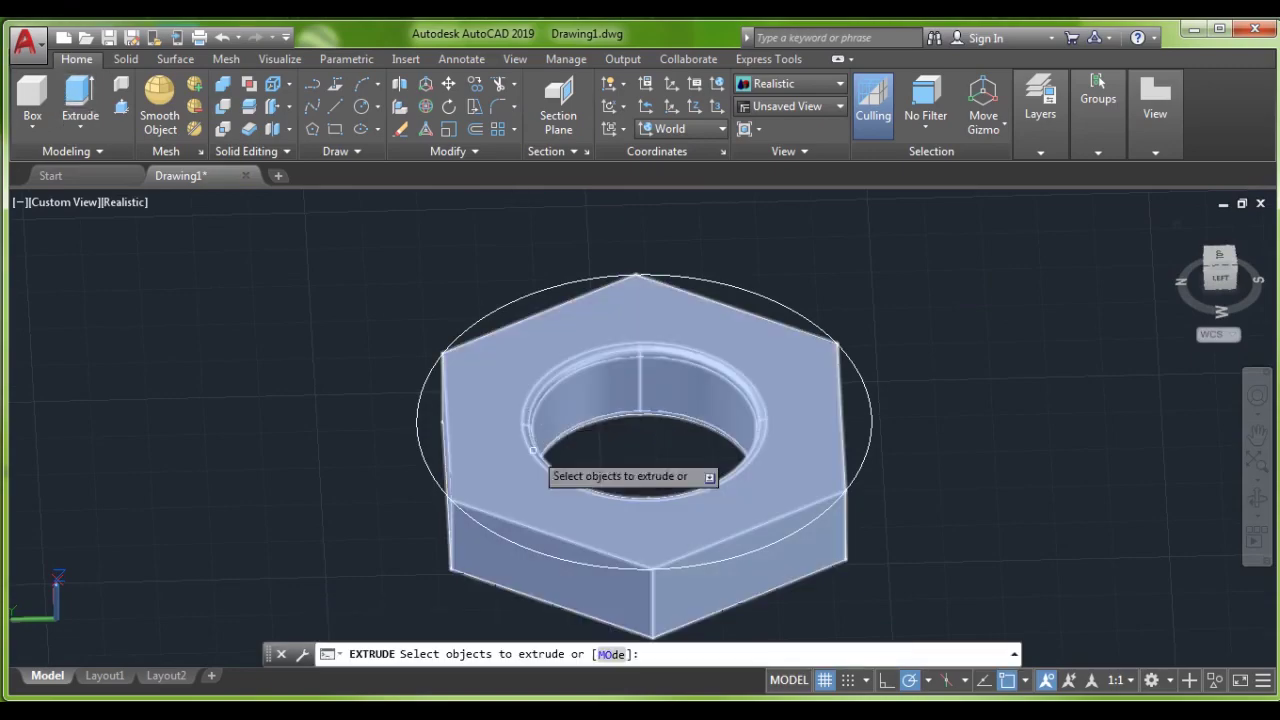
left_click(790, 533)
right_click(826, 508)
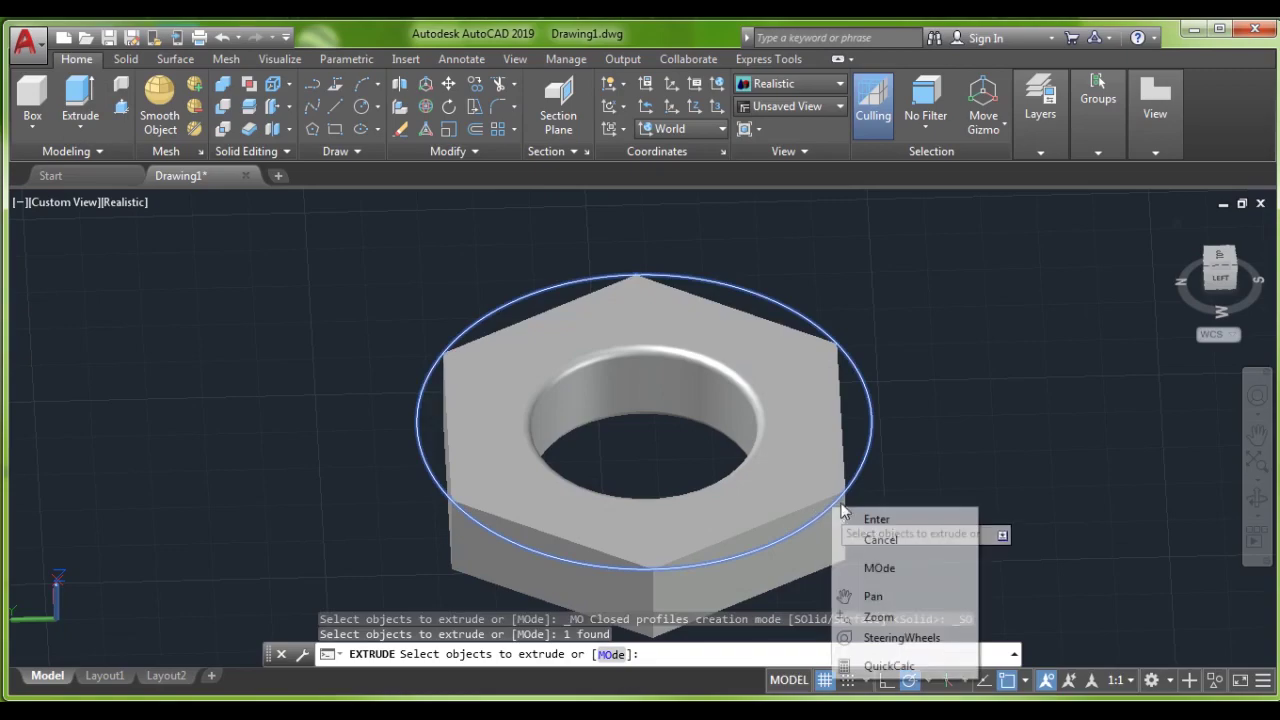
left_click(855, 515)
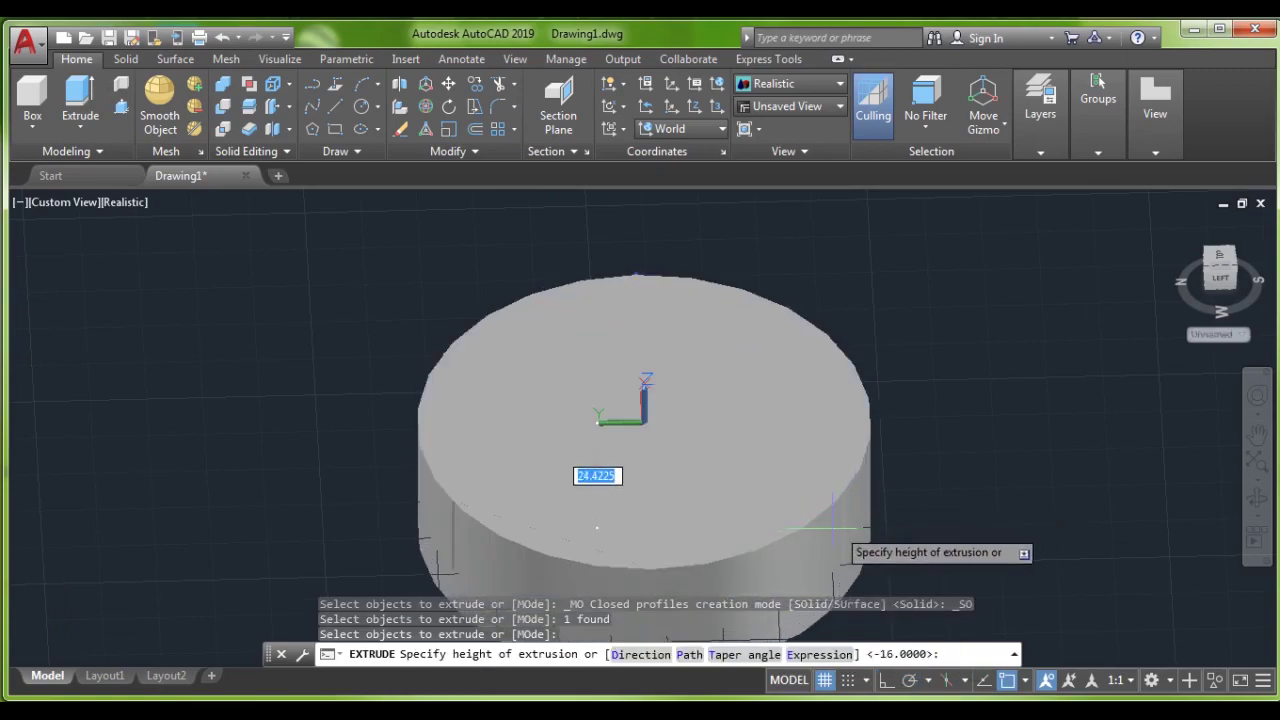
left_click(844, 560)
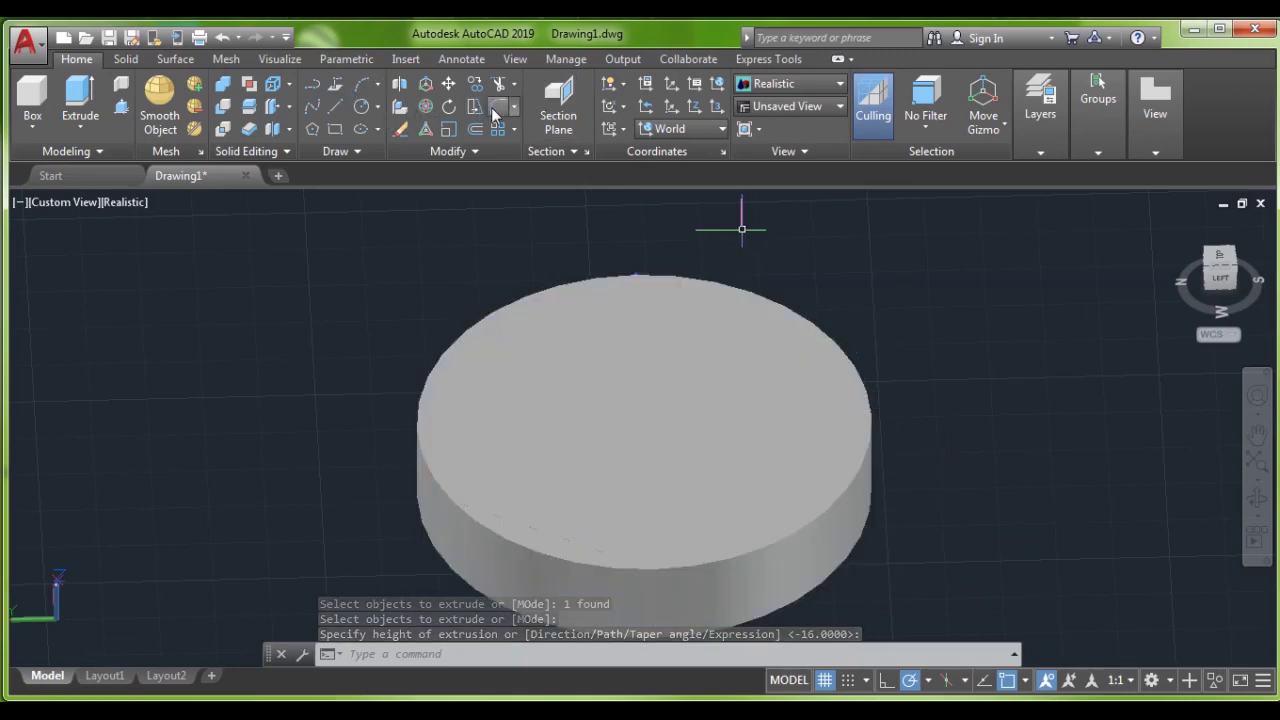
left_click(493, 107)
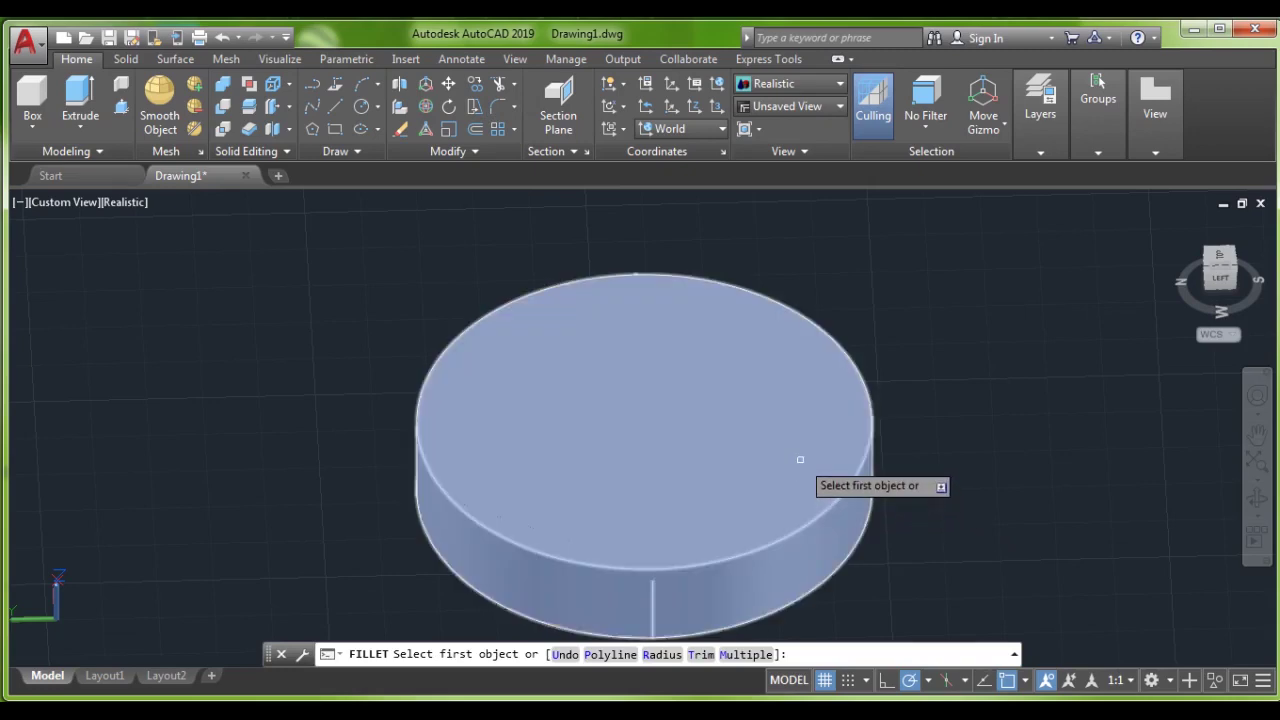
Step: Fillet the disc's top and bottom circular edges with a 2.5 radius
type("r")
key("Return")
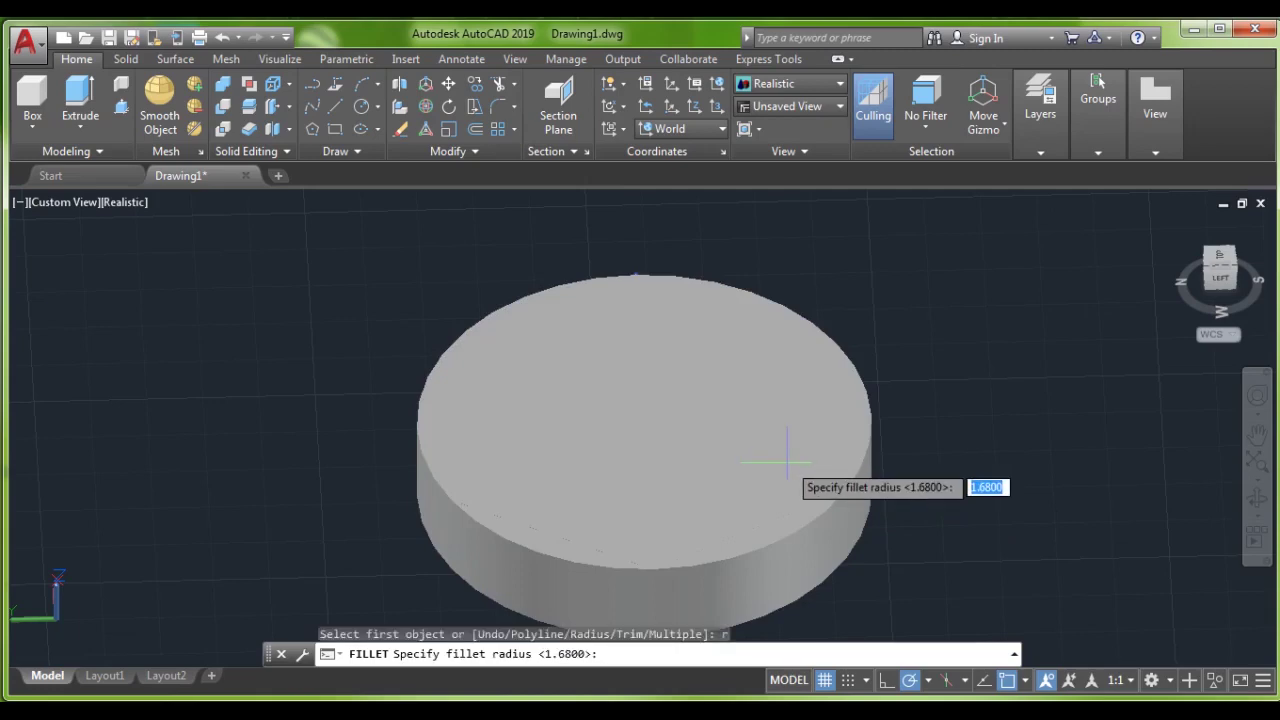
type("2")
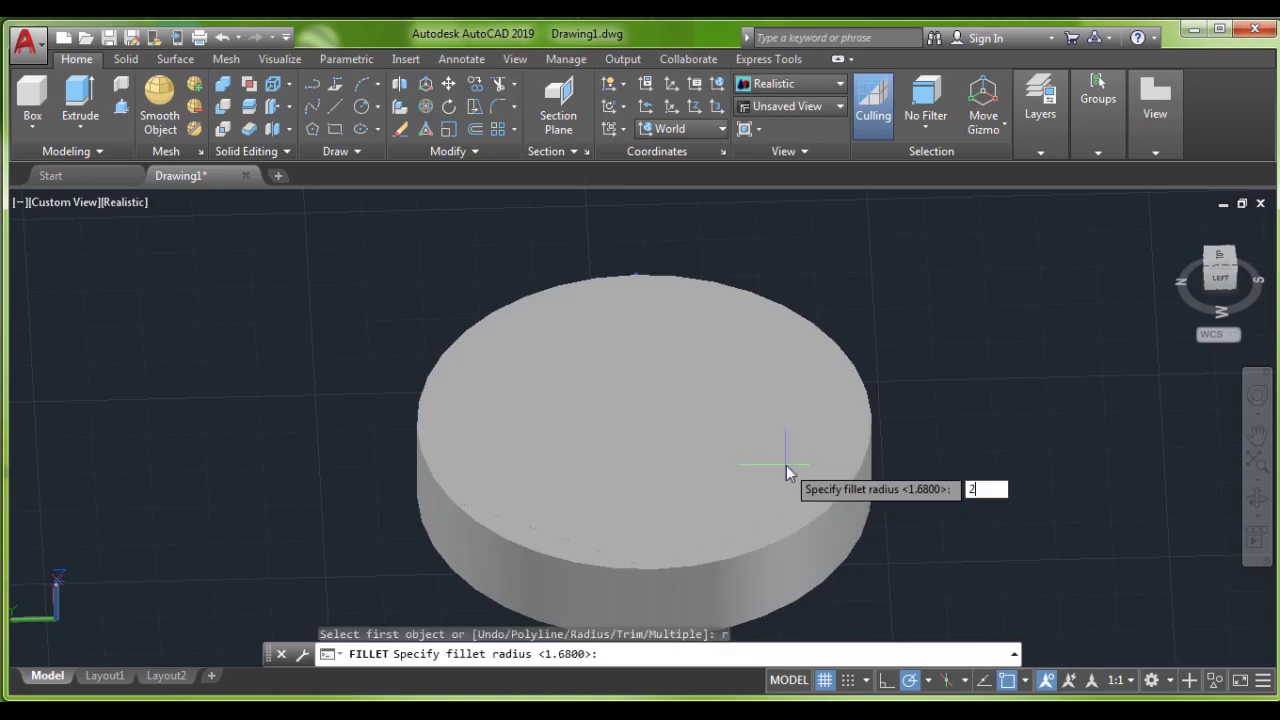
type(".5")
key("Return")
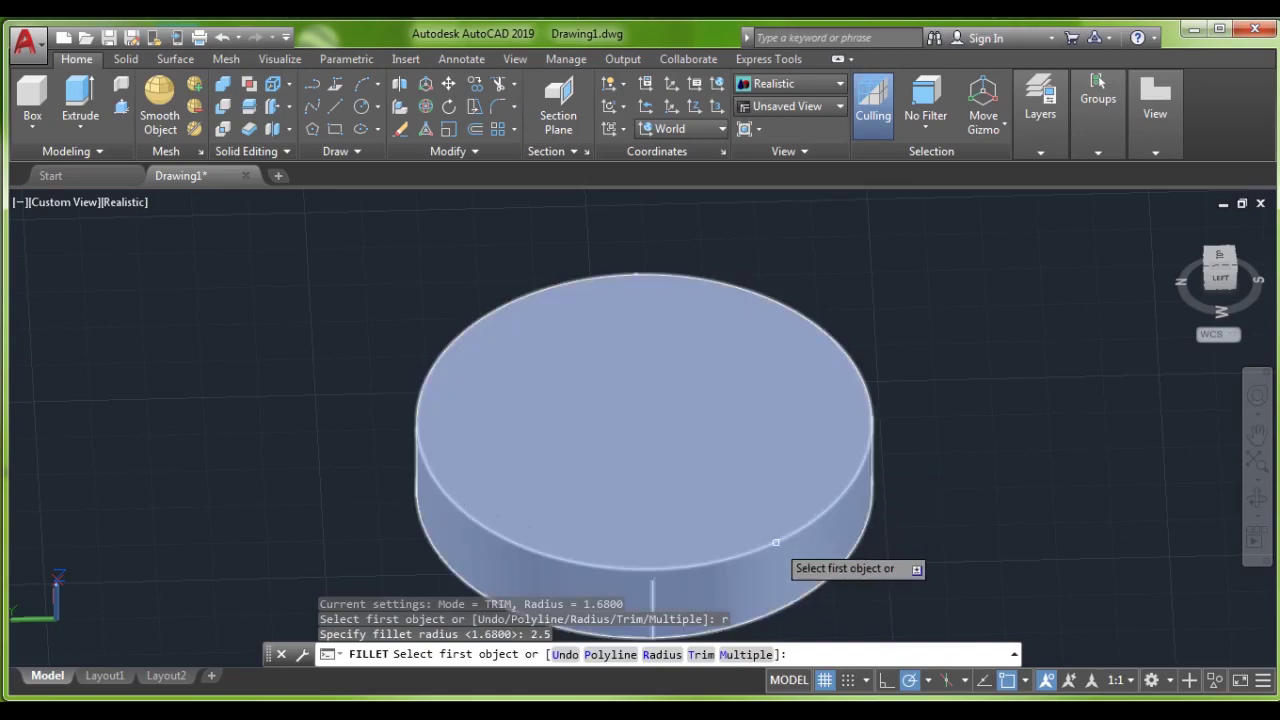
left_click(775, 542)
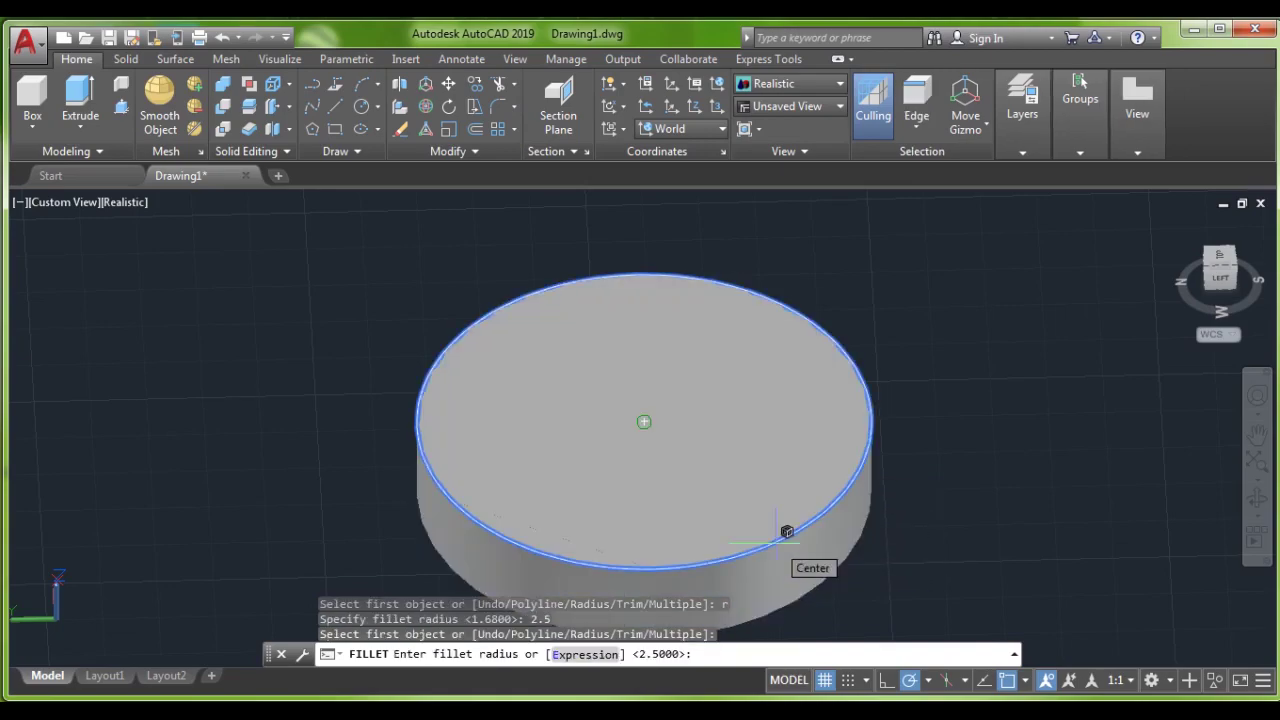
key("Return")
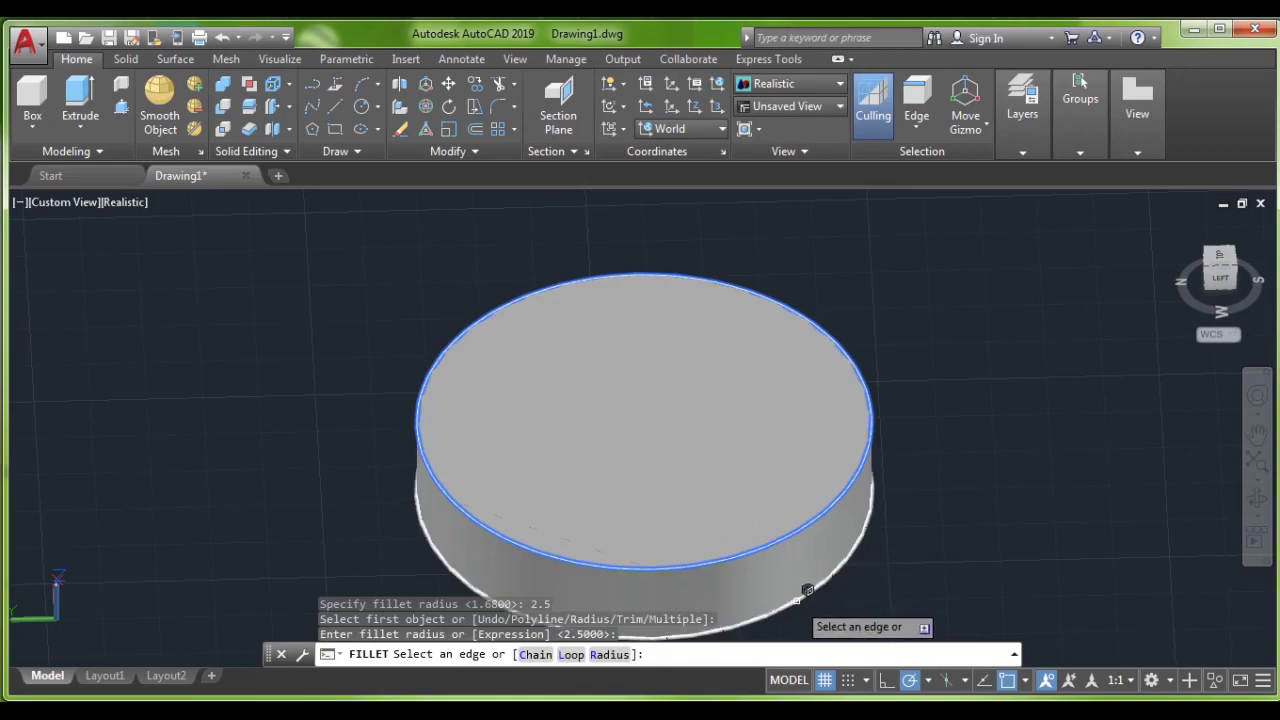
left_click(805, 592)
key("Return")
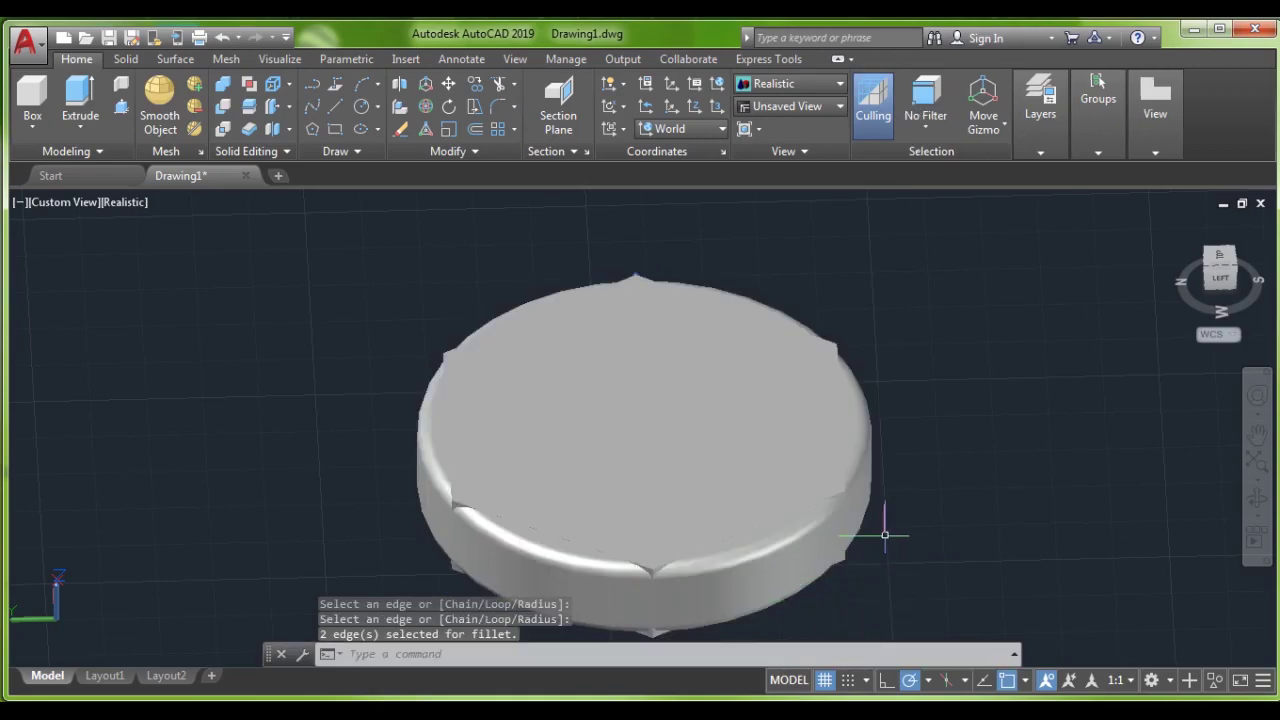
left_click(725, 424)
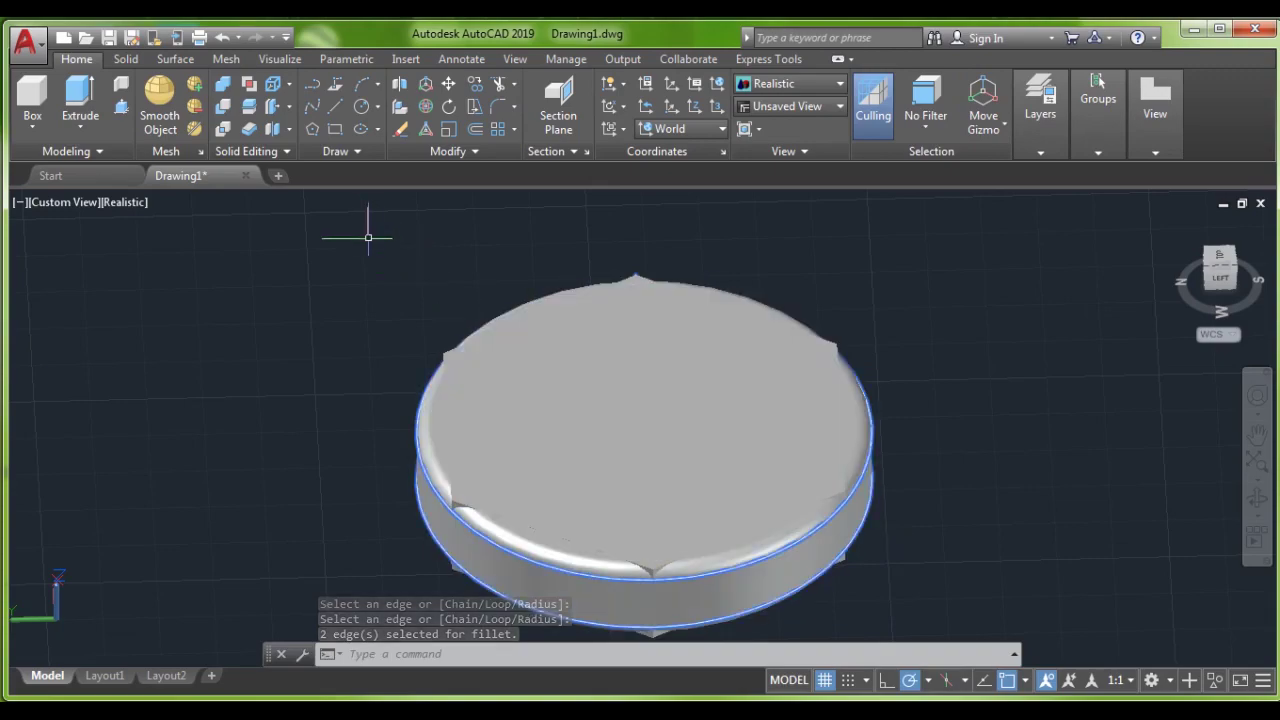
scroll(437, 289, "down", 2)
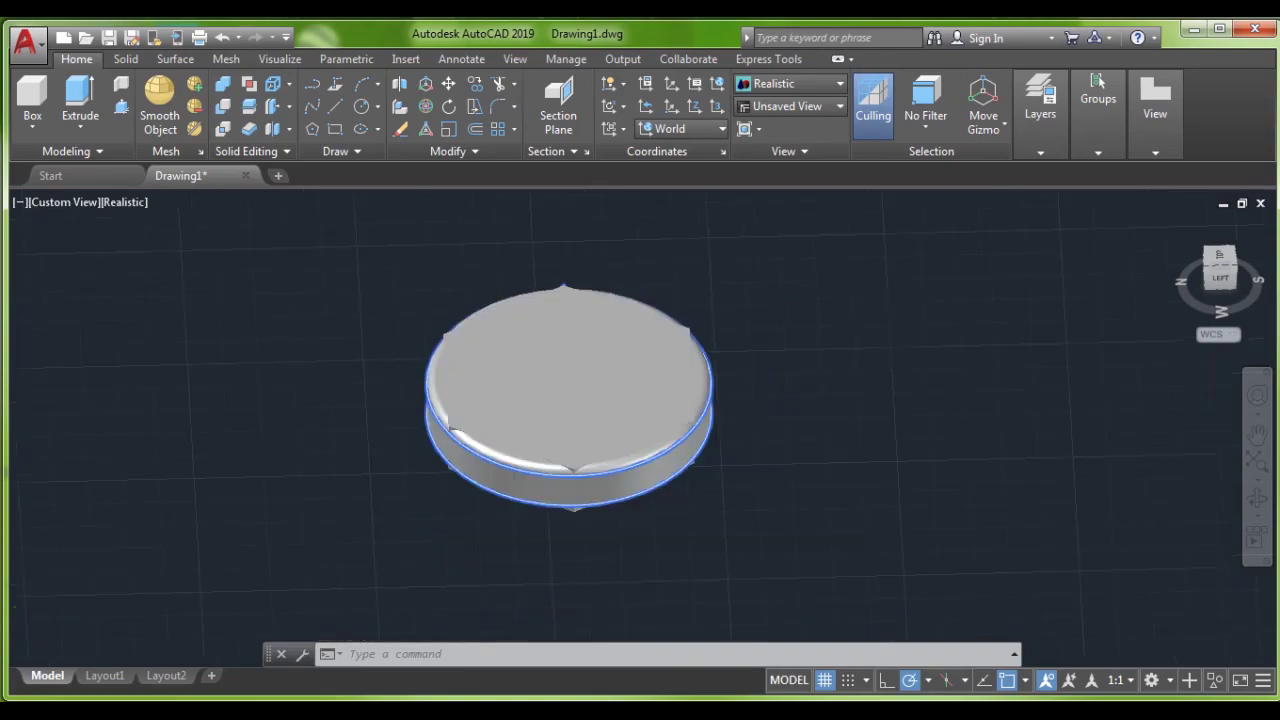
Step: Intersect the filleted disc with the hex prism, leaving one chamfered nut solid
left_click(220, 138)
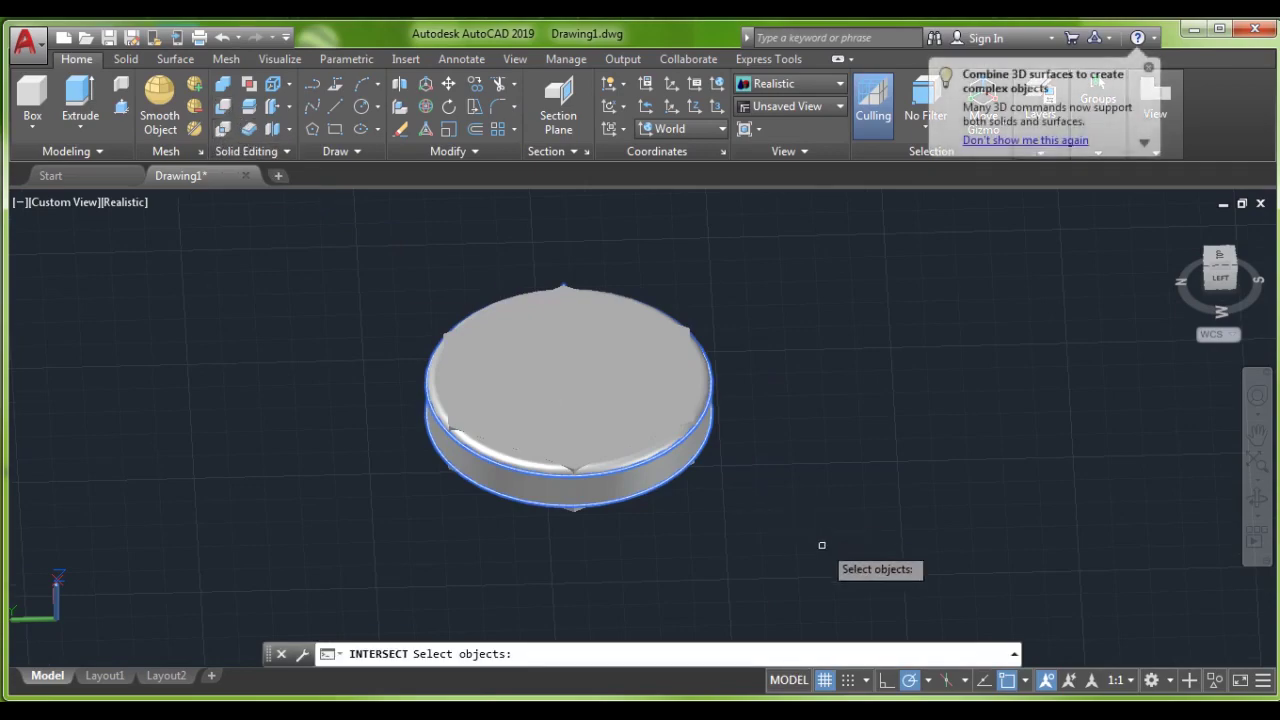
mouse_move(818, 540)
left_mouse_down()
mouse_move(490, 300)
mouse_move(822, 425)
mouse_move(709, 286)
mouse_move(318, 212)
left_mouse_up()
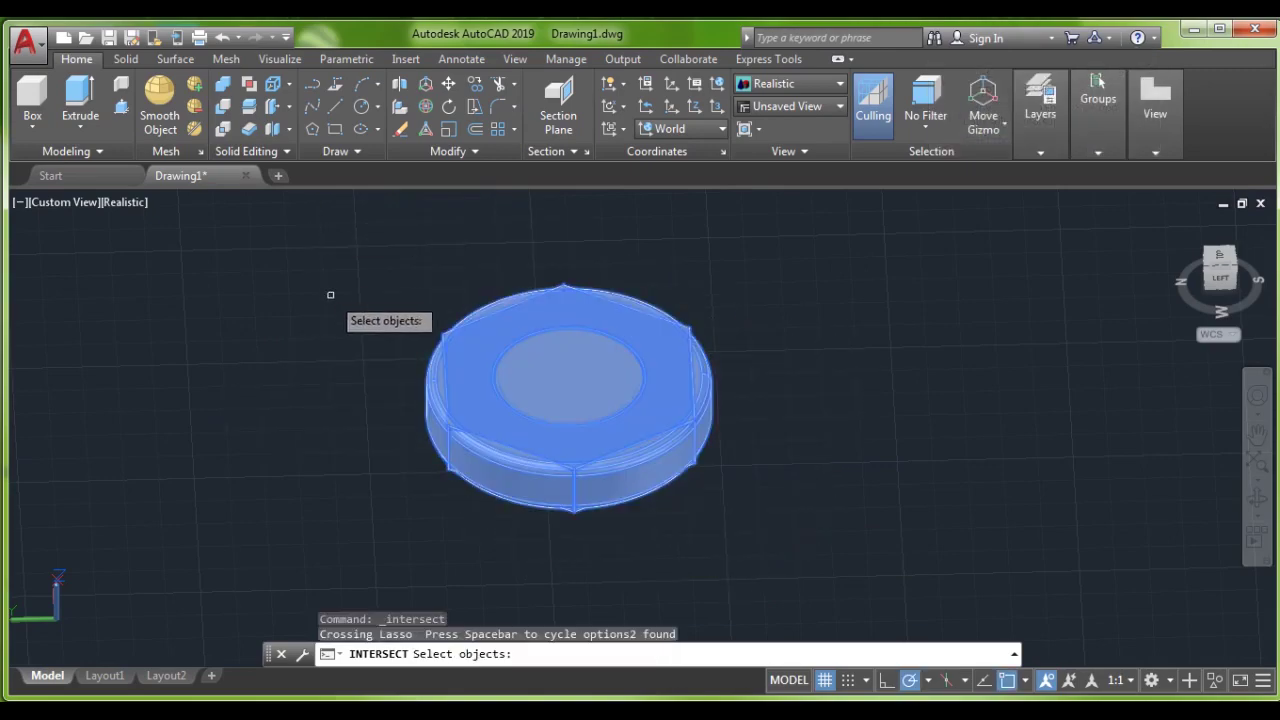
key("Return")
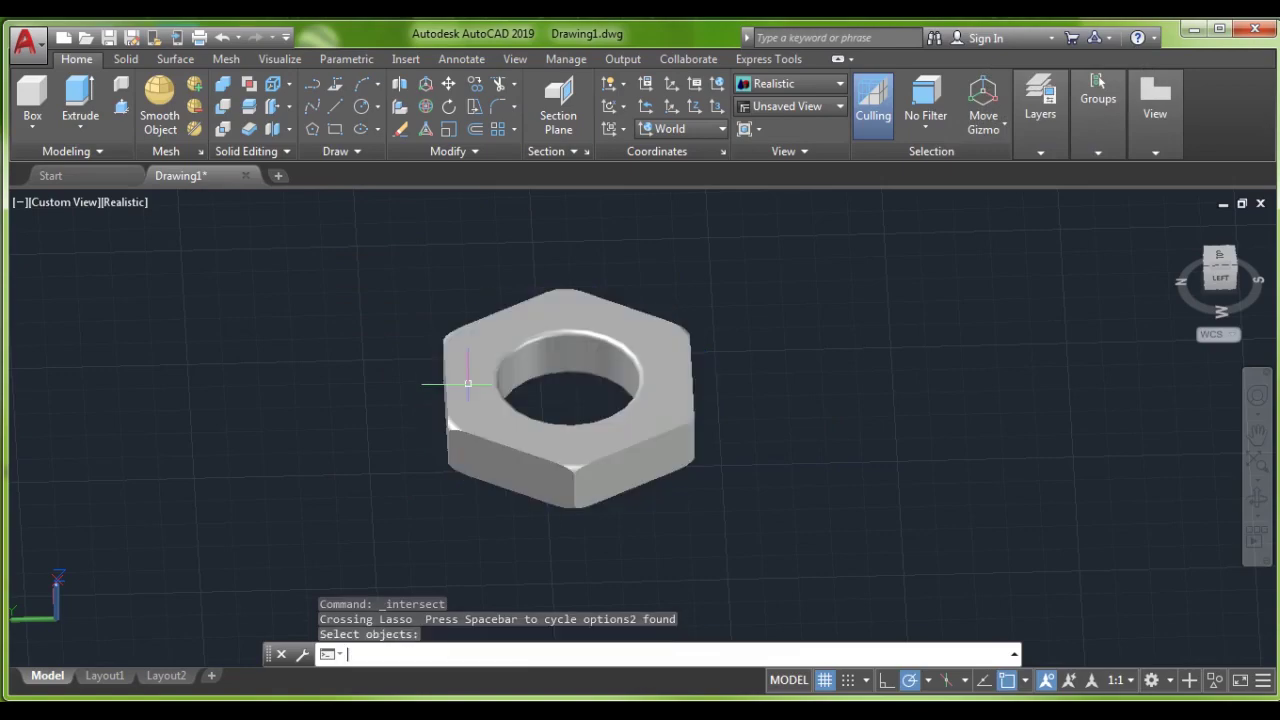
Step: Pan and orbit the view to look down into the nut's hole
scroll(530, 475, "up", 2)
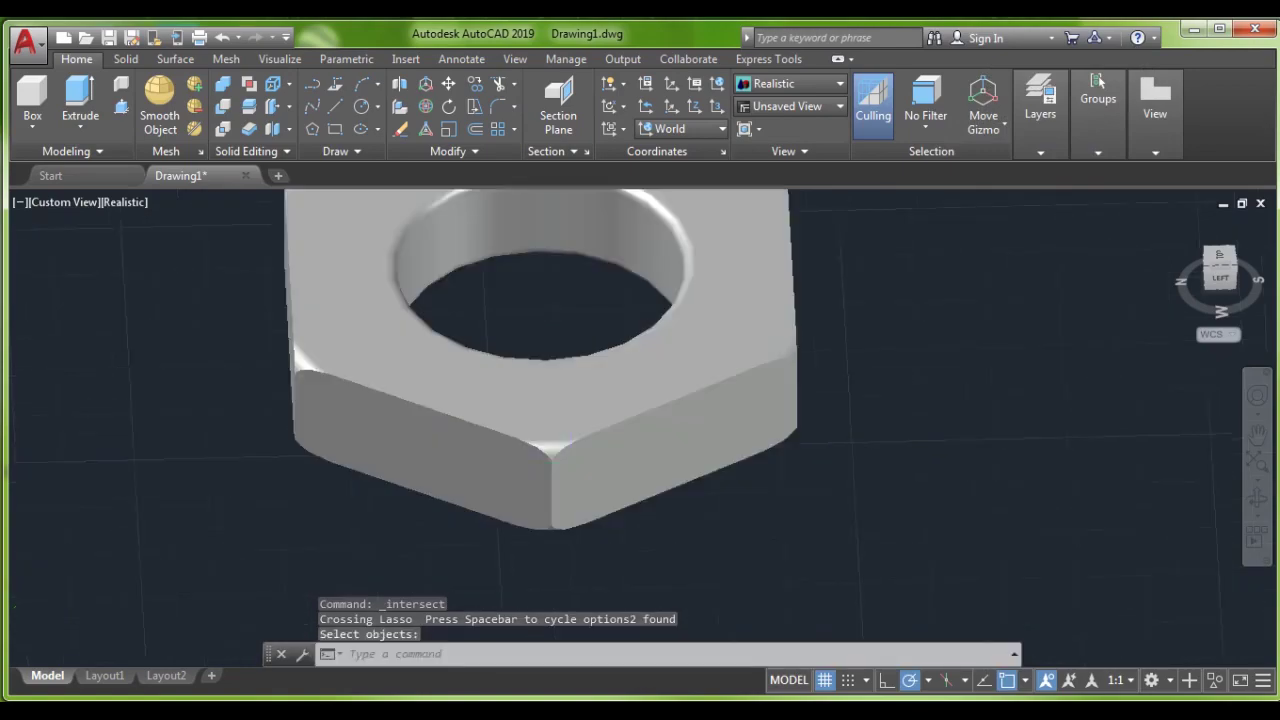
scroll(555, 468, "up", 3)
scroll(792, 421, "down", 2)
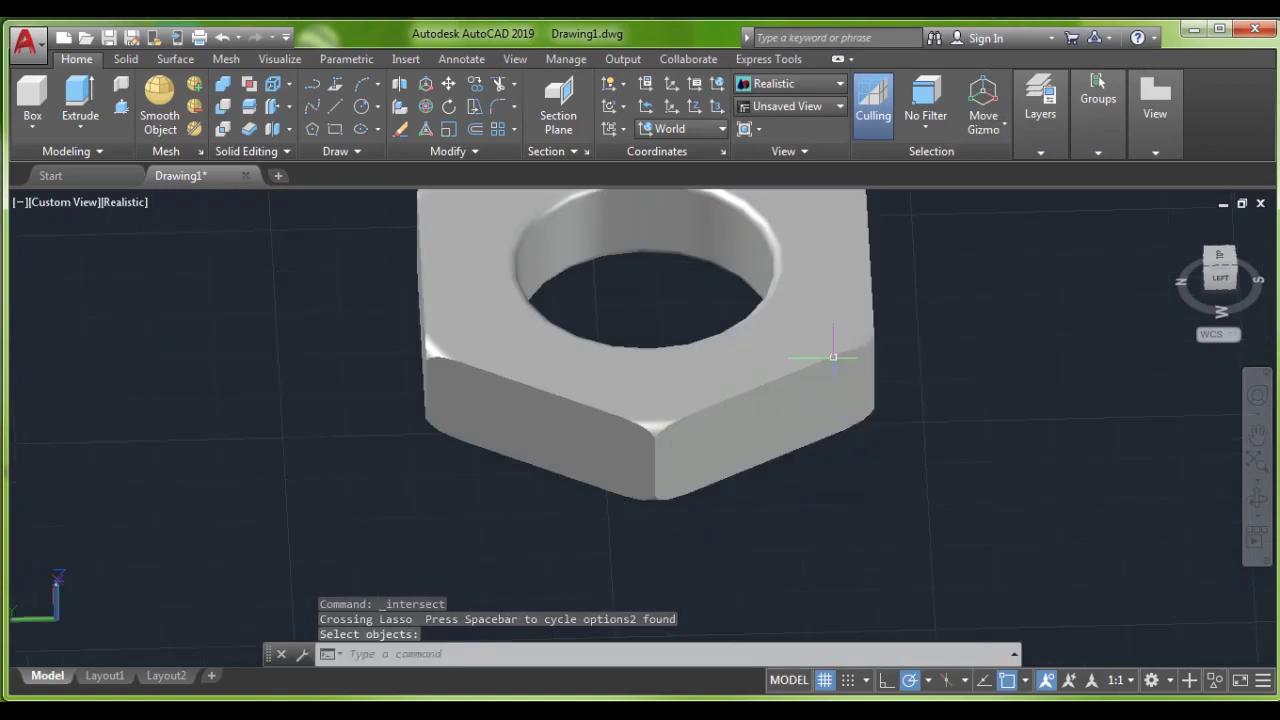
middle_click_drag(833, 356, 799, 457)
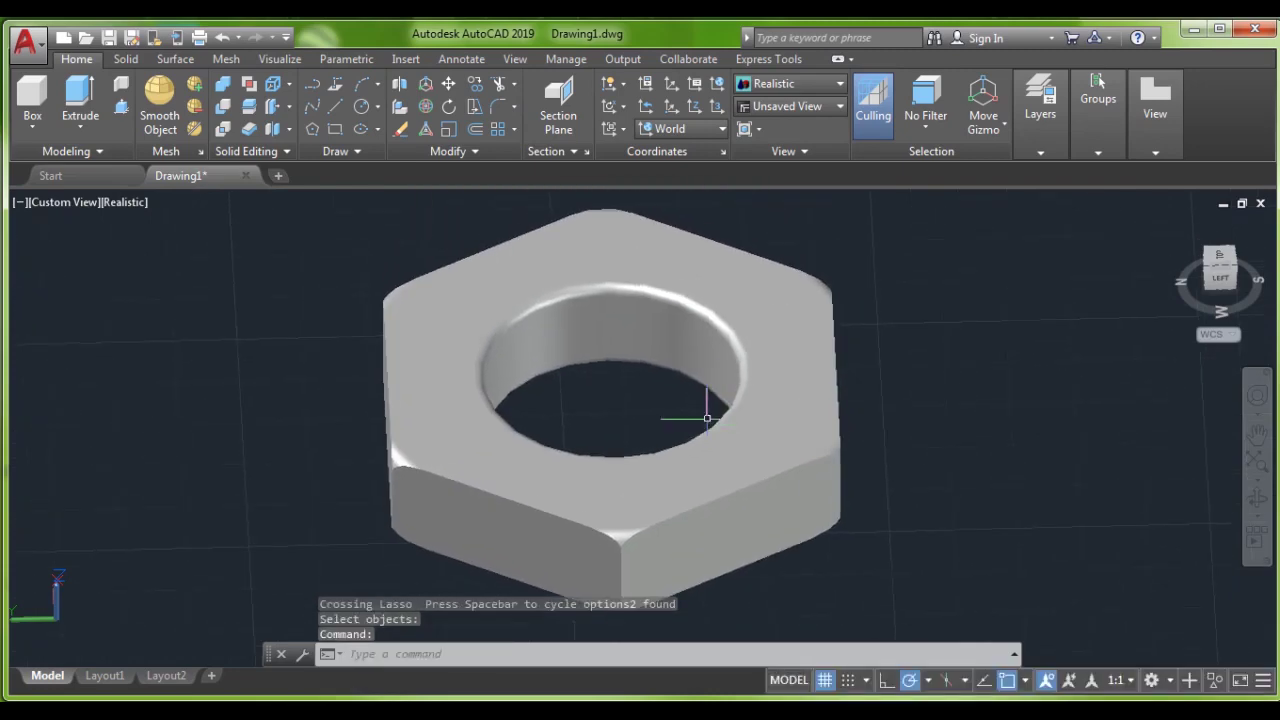
mouse_move(1220, 278)
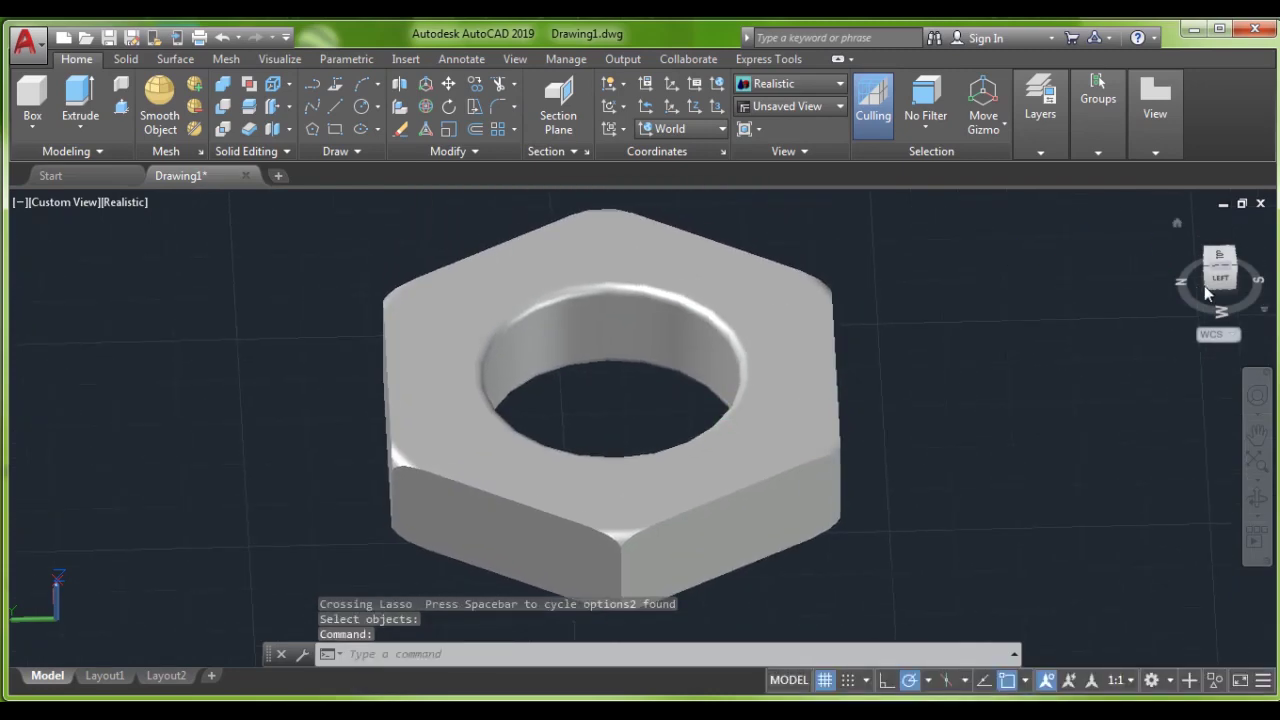
left_click_drag(1220, 280, 1204, 330)
type("H")
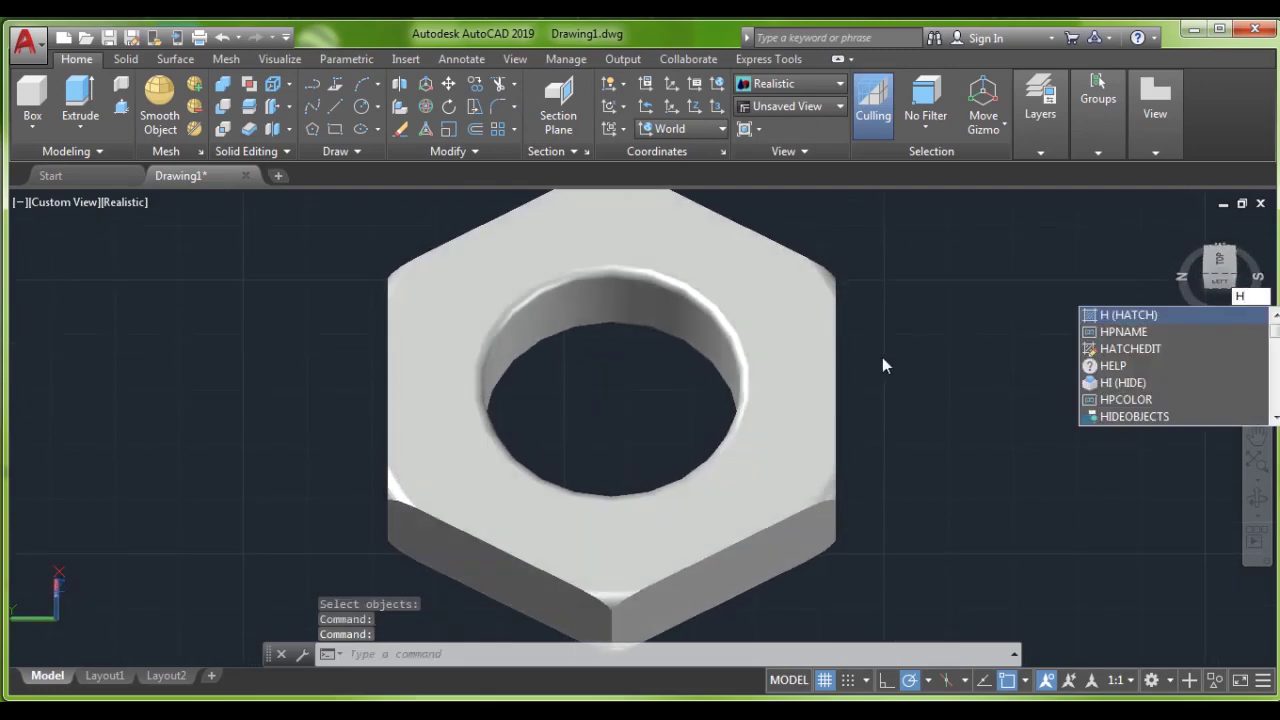
type("el")
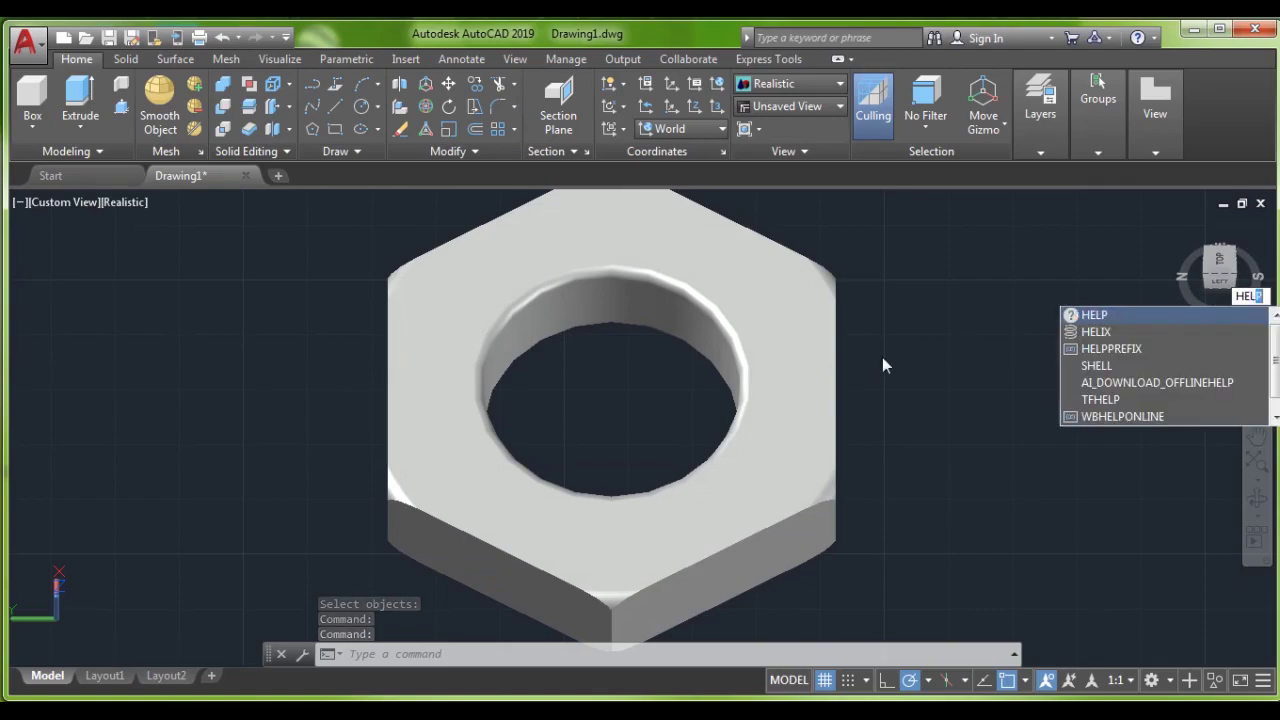
left_click(1065, 331)
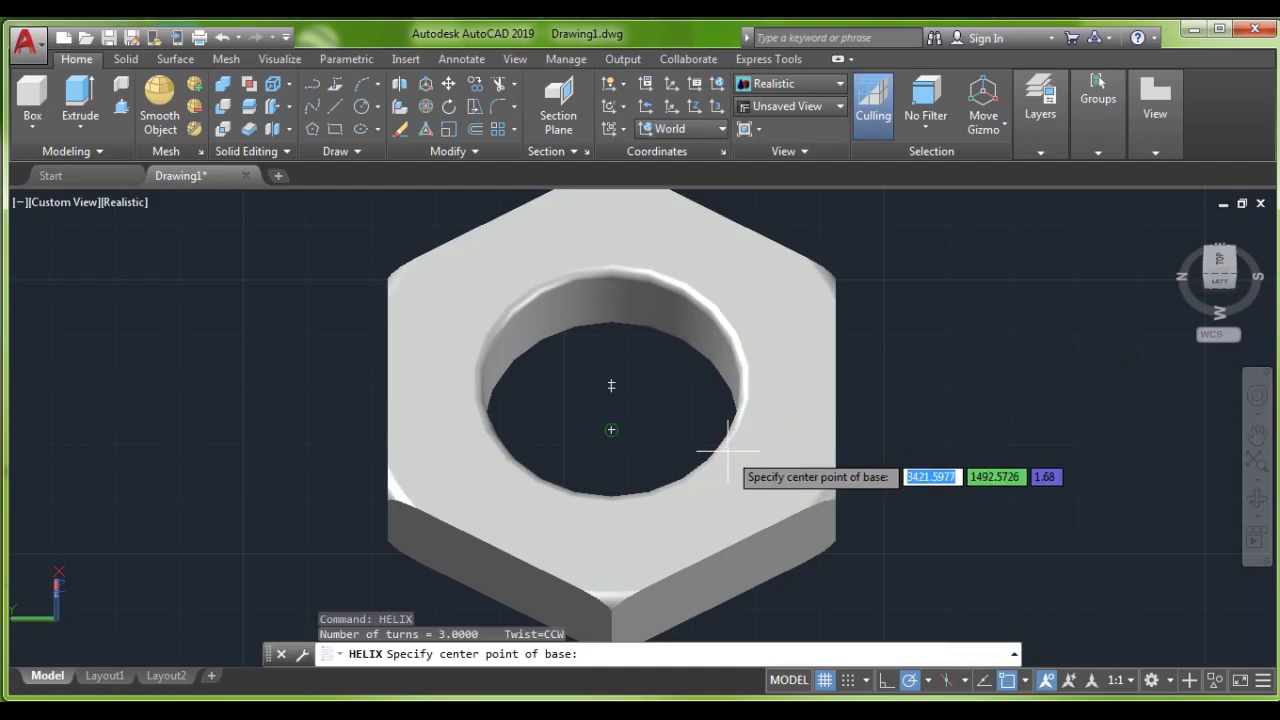
left_click(611, 430)
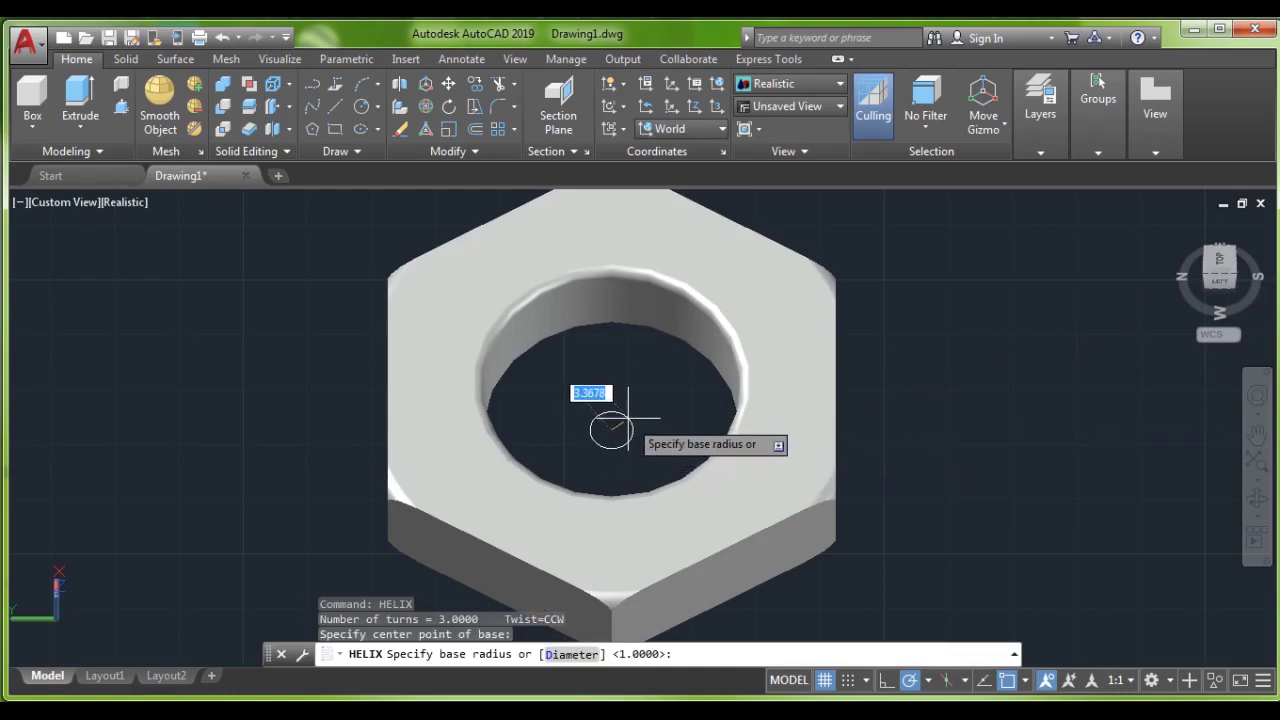
type("18")
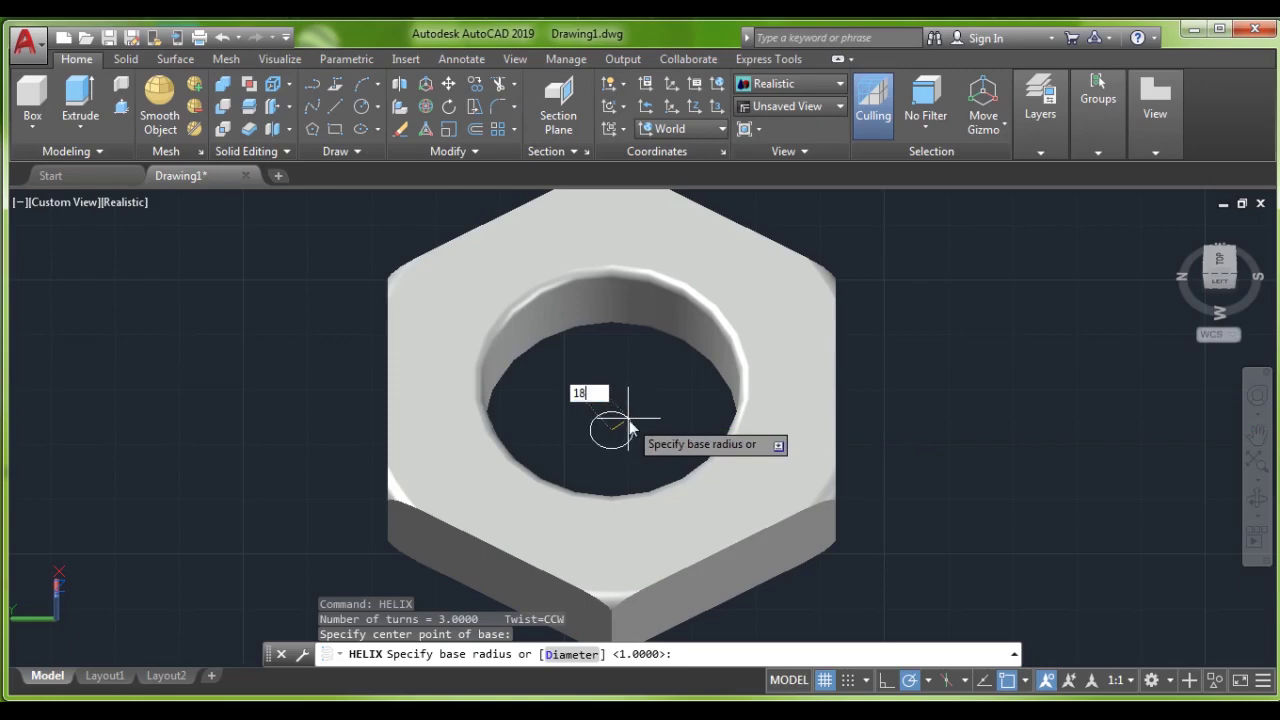
key("Return")
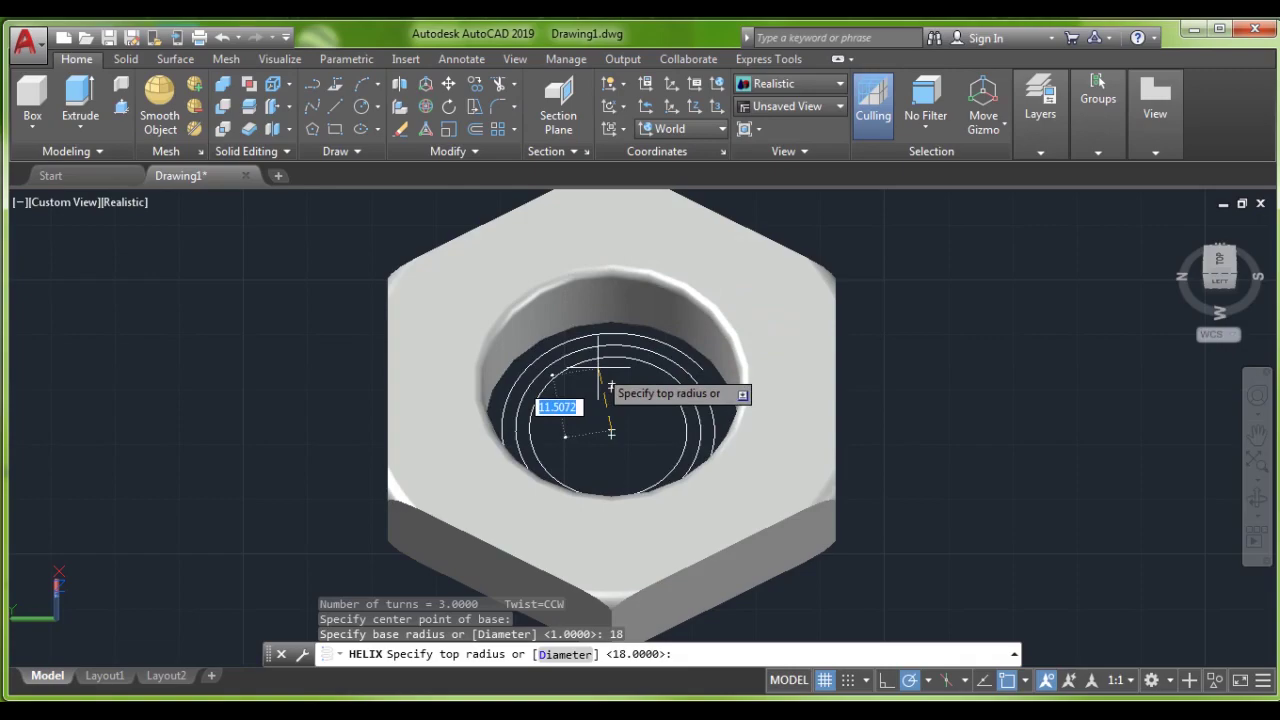
type("d")
key("Return")
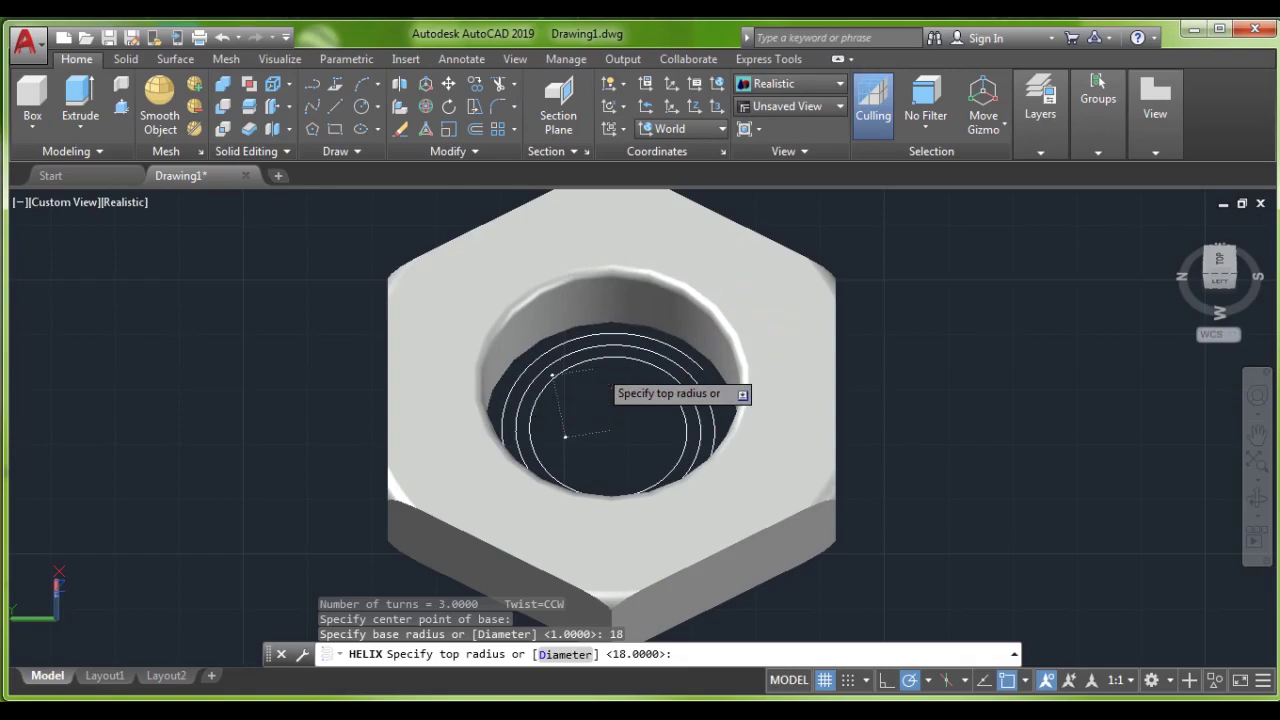
type("18")
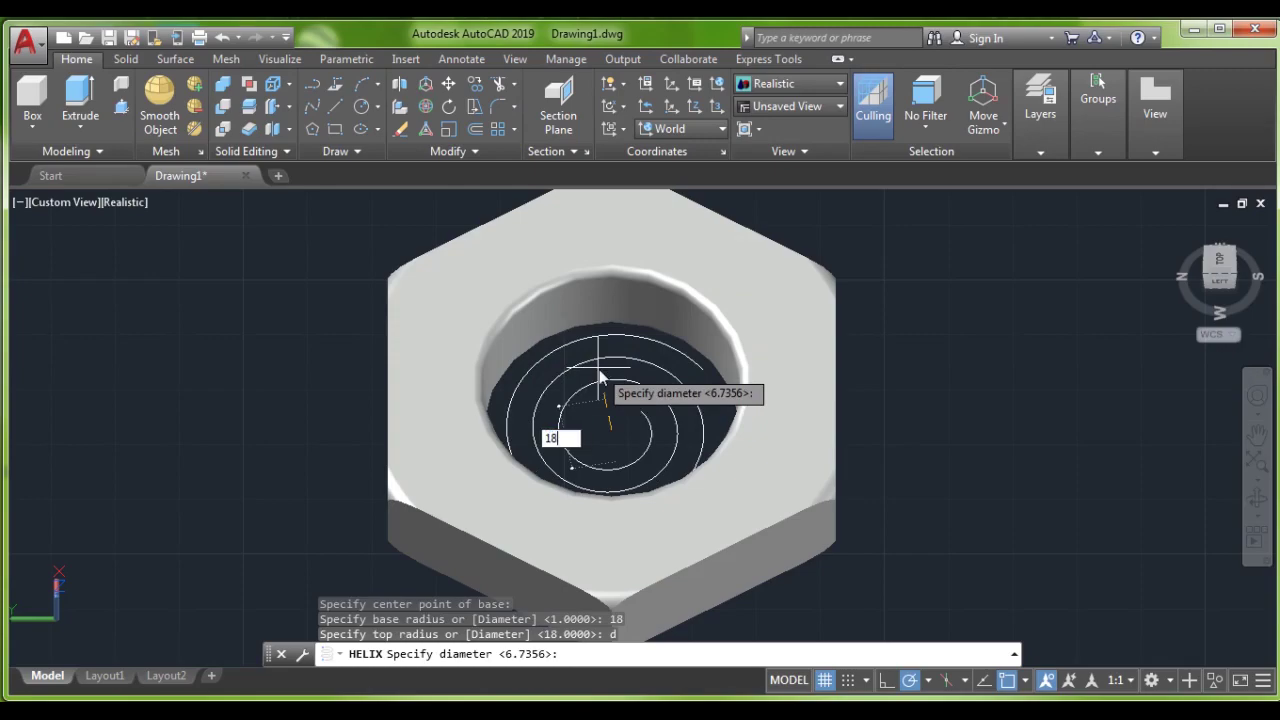
key("Return")
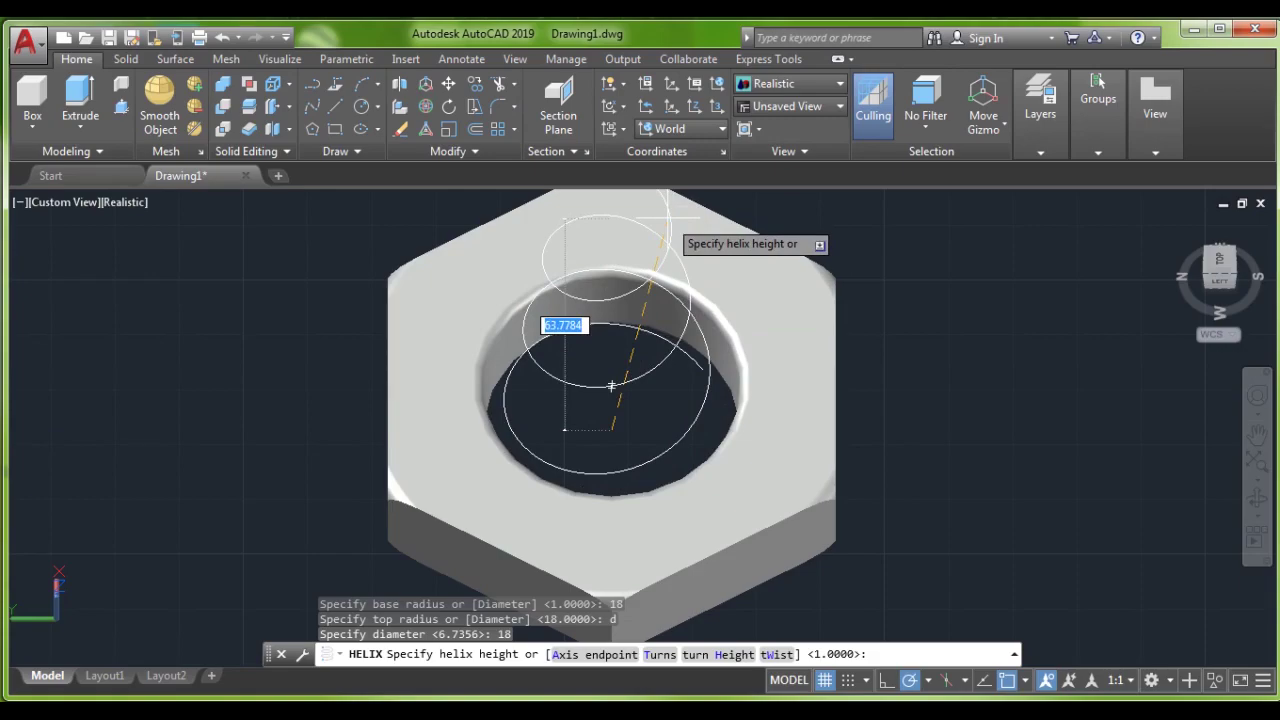
type("16")
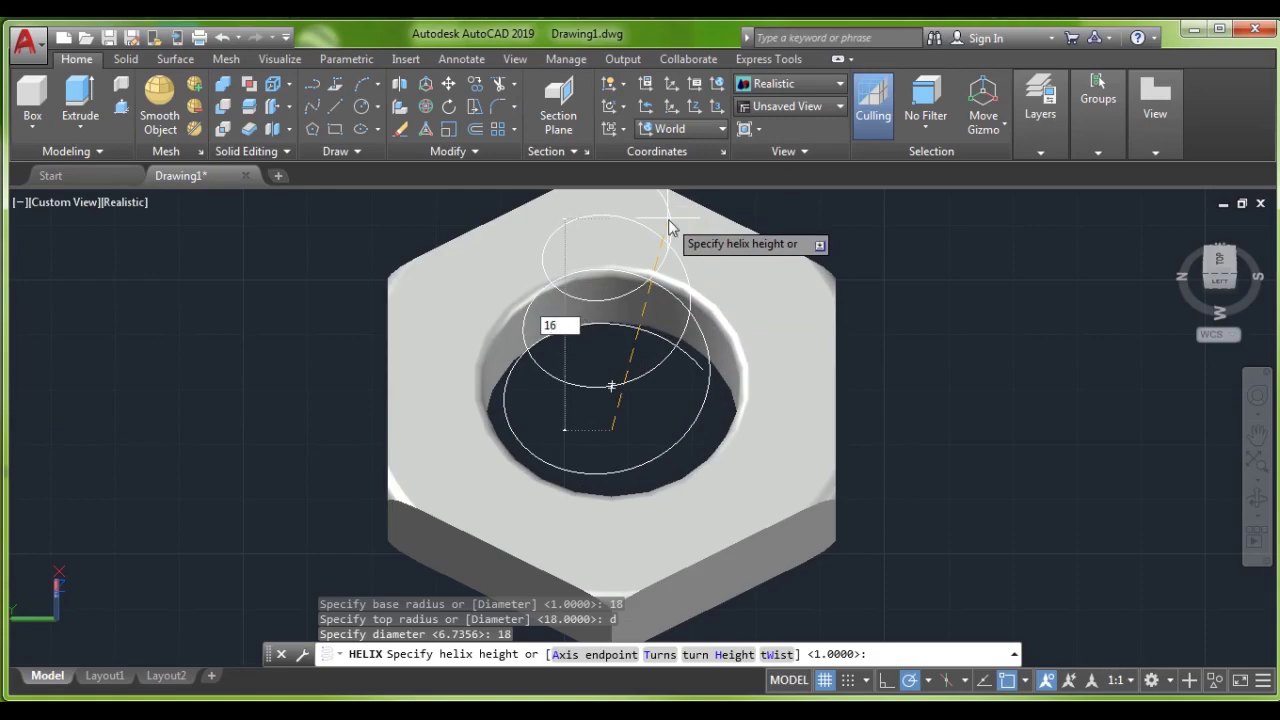
key("Return")
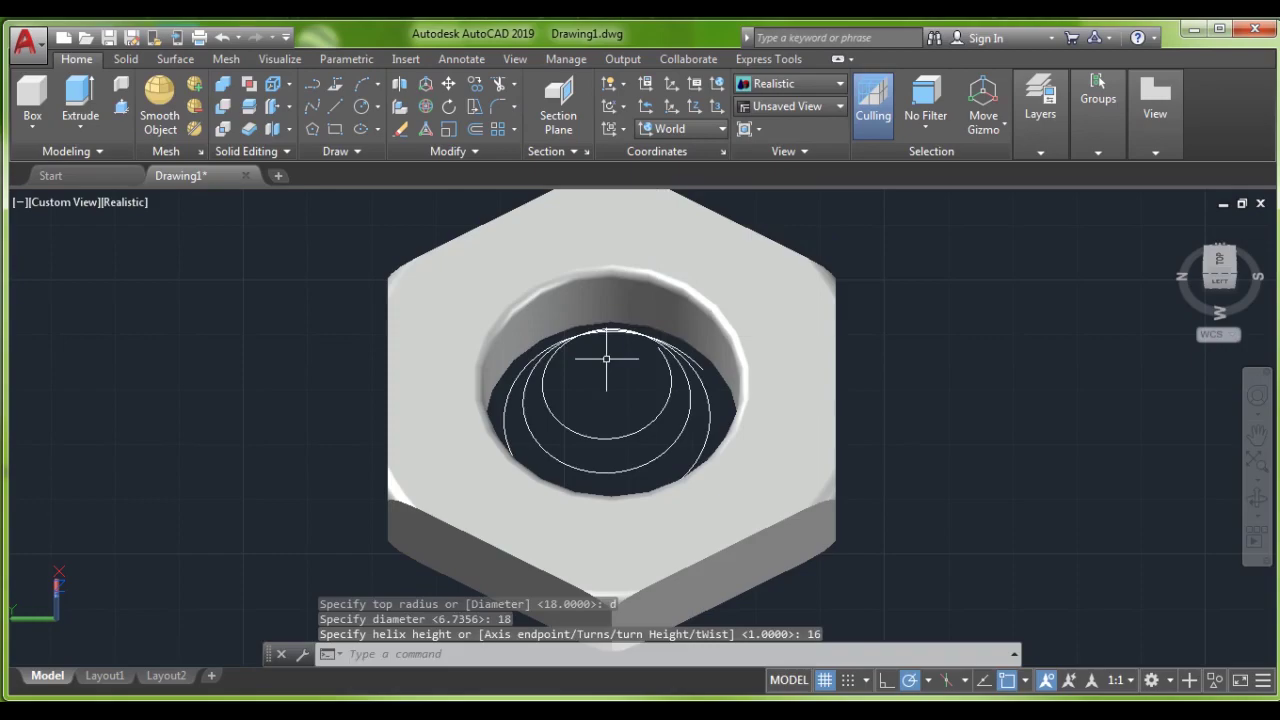
key("ctrl+z")
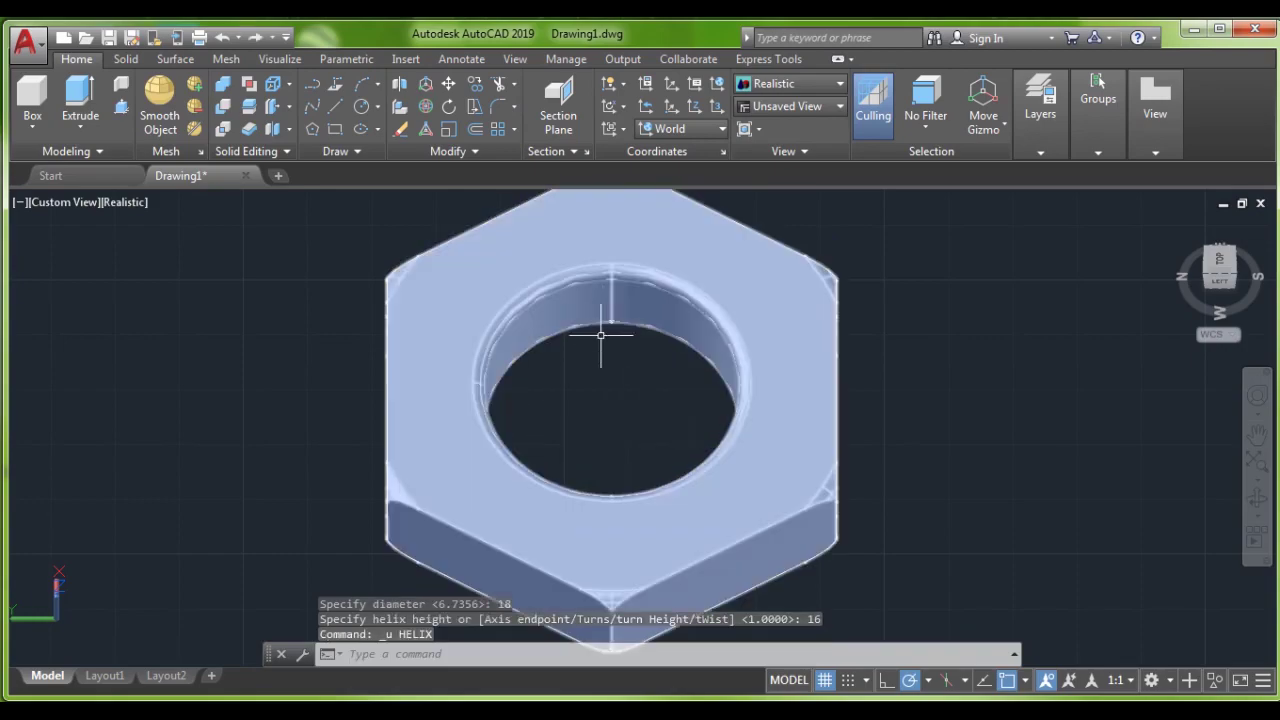
Step: In Top view, draw a helix at the hole centre with radii 18 and 18 and height 16
left_click(1219, 262)
scroll(687, 429, "up", 1)
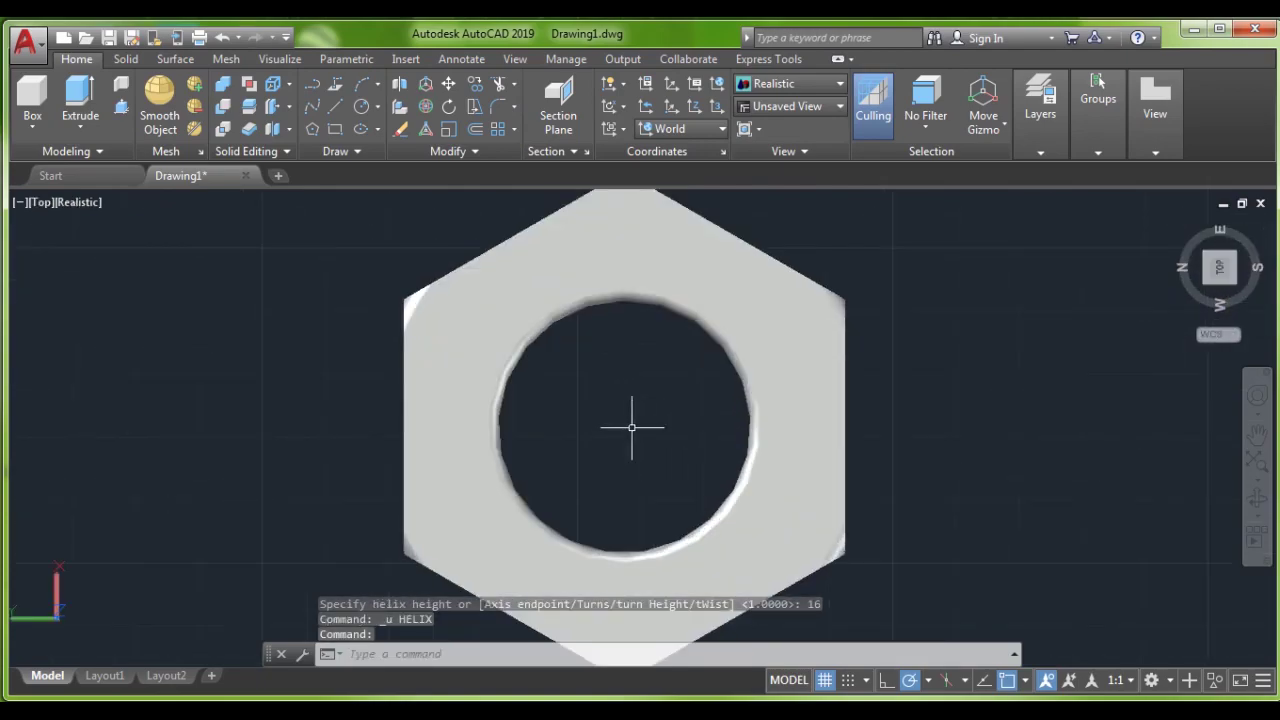
type("H")
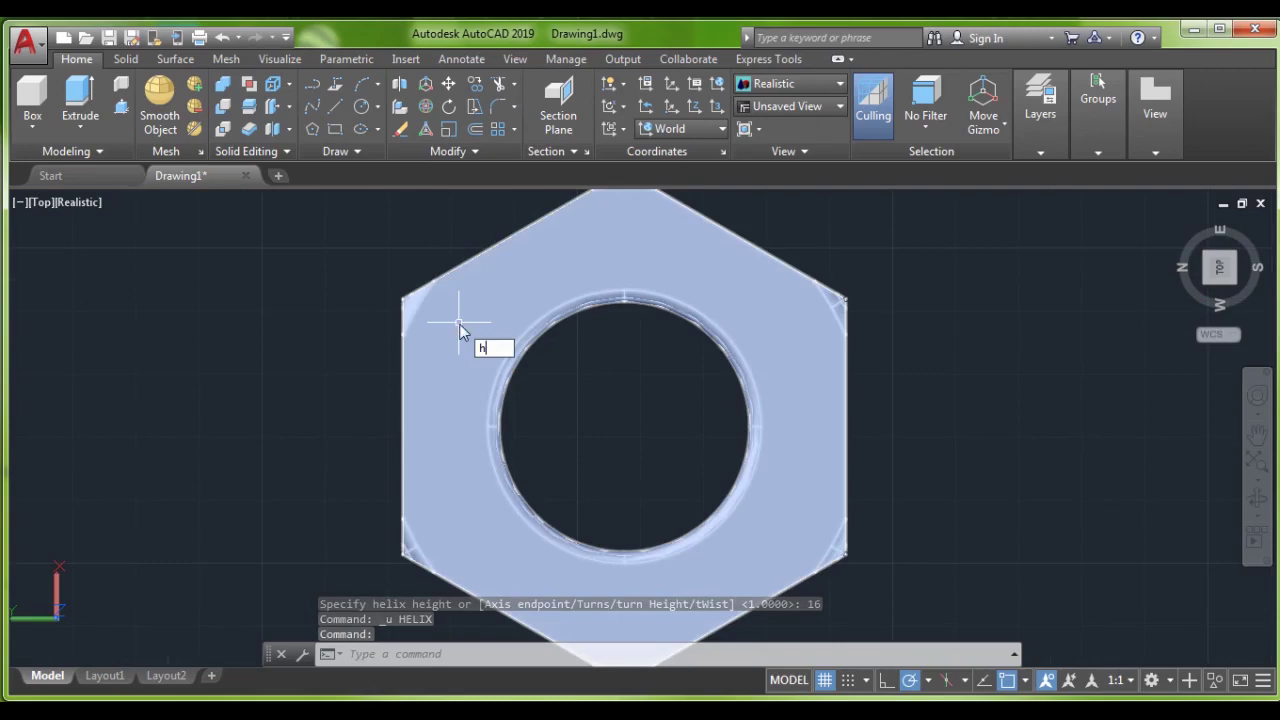
type("EL")
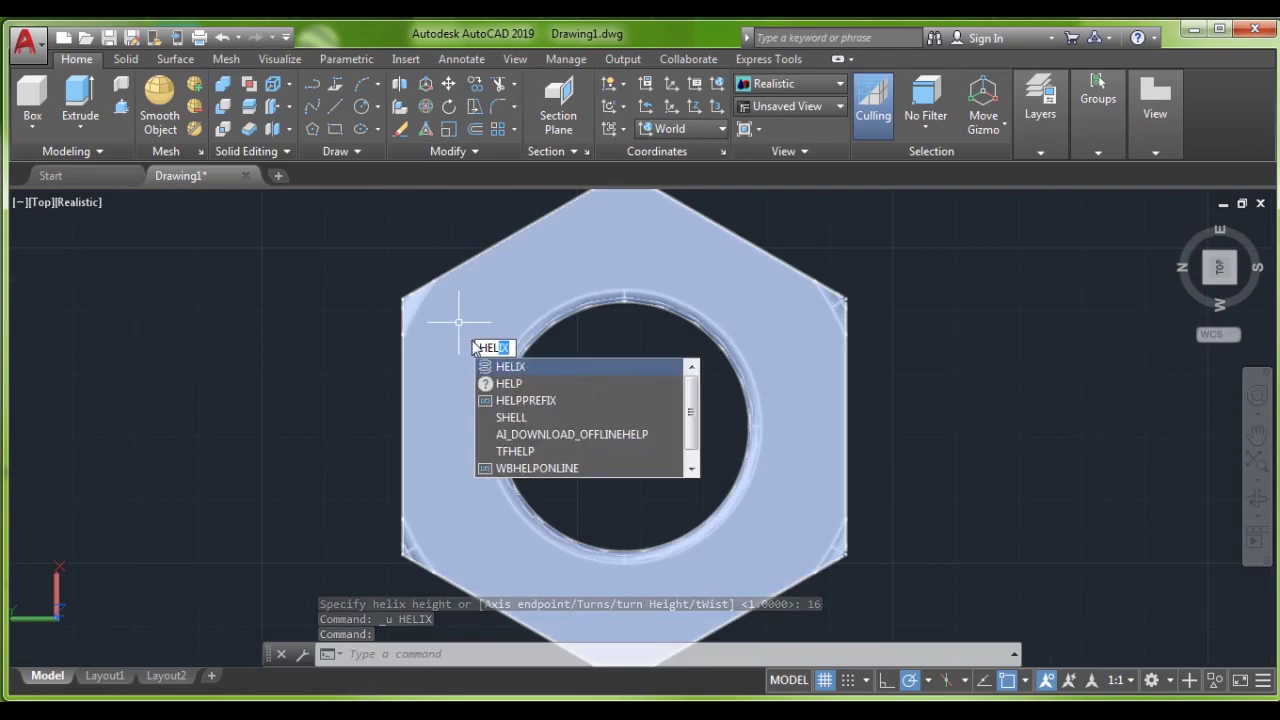
key("Return")
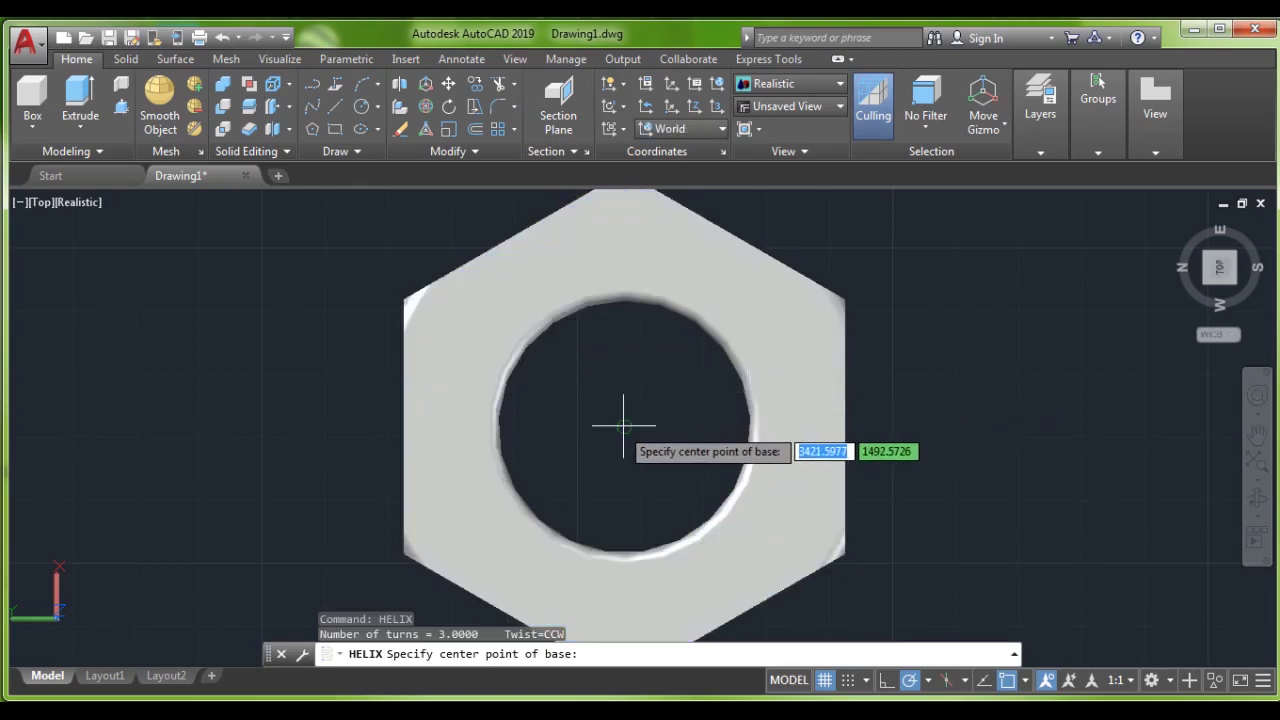
left_click(640, 415)
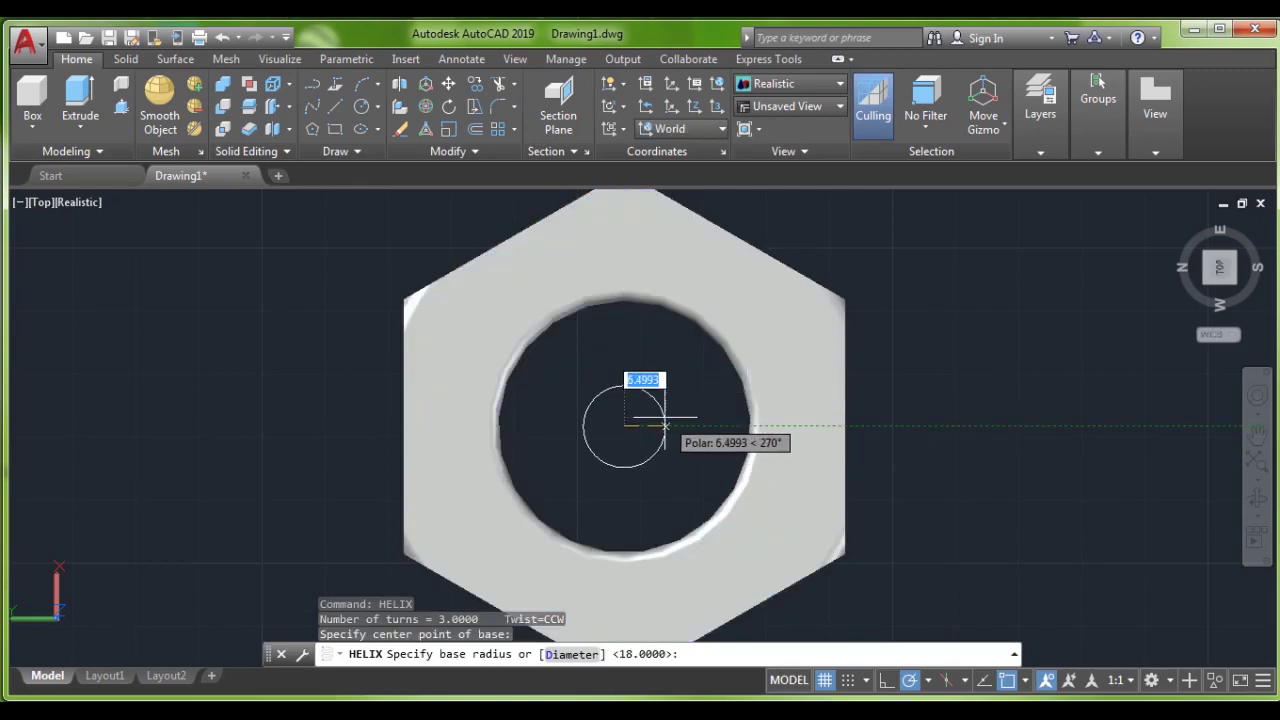
type("18")
key("Return")
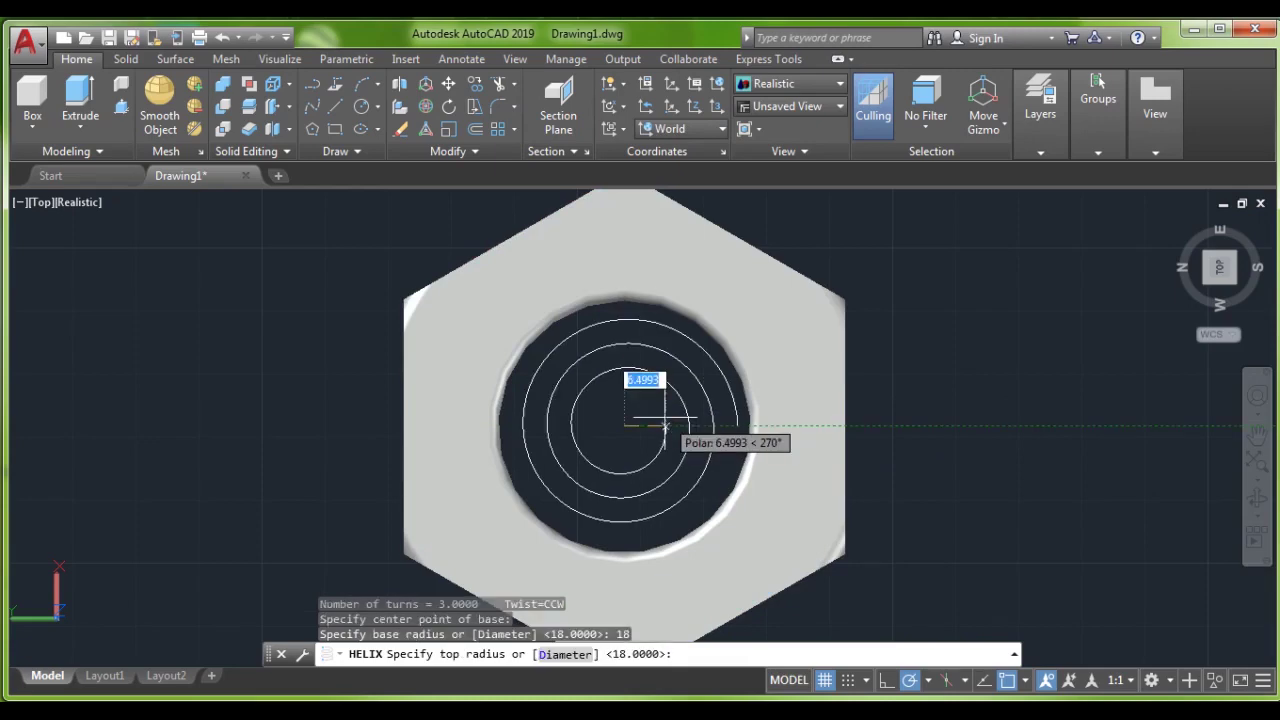
type("18")
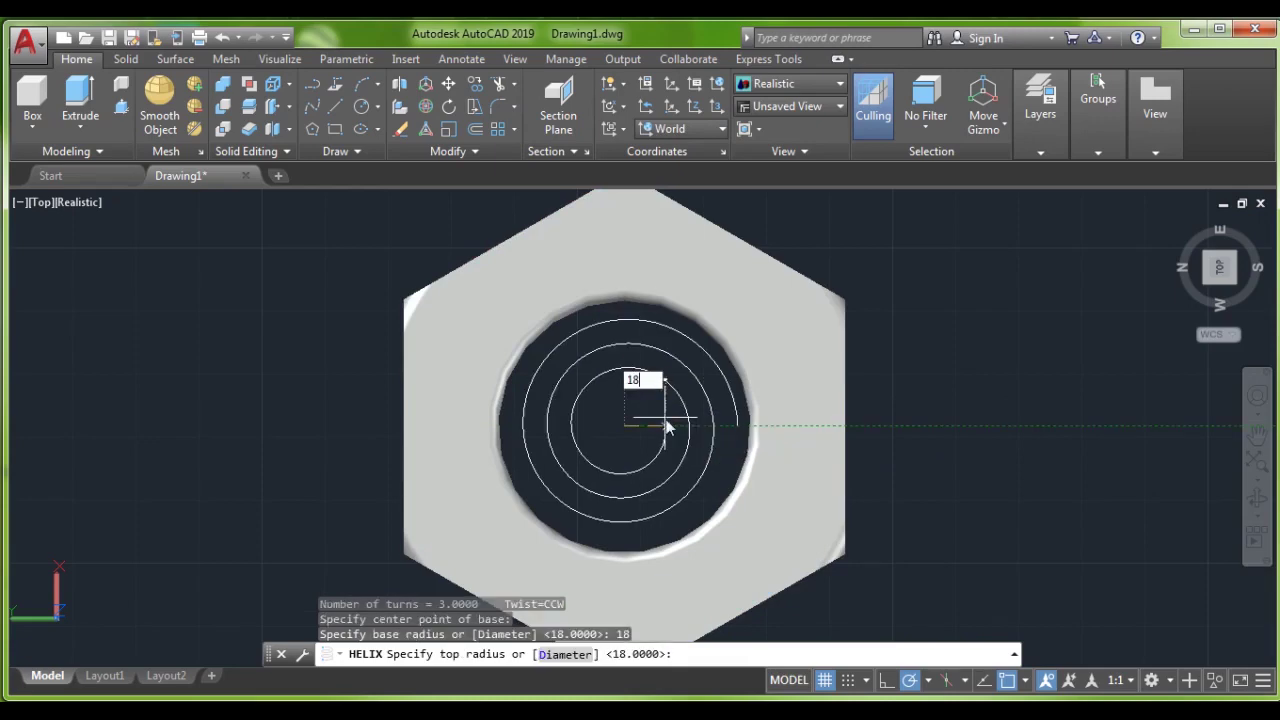
key("Return")
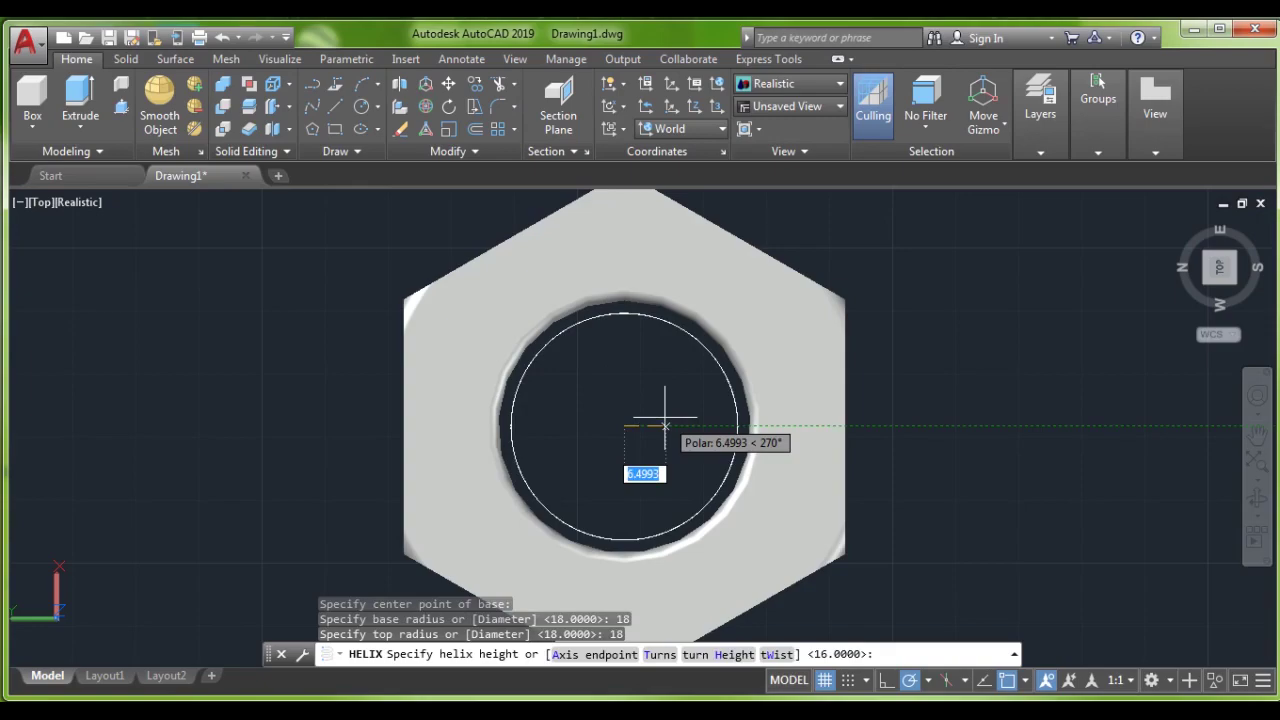
type("16")
key("Return")
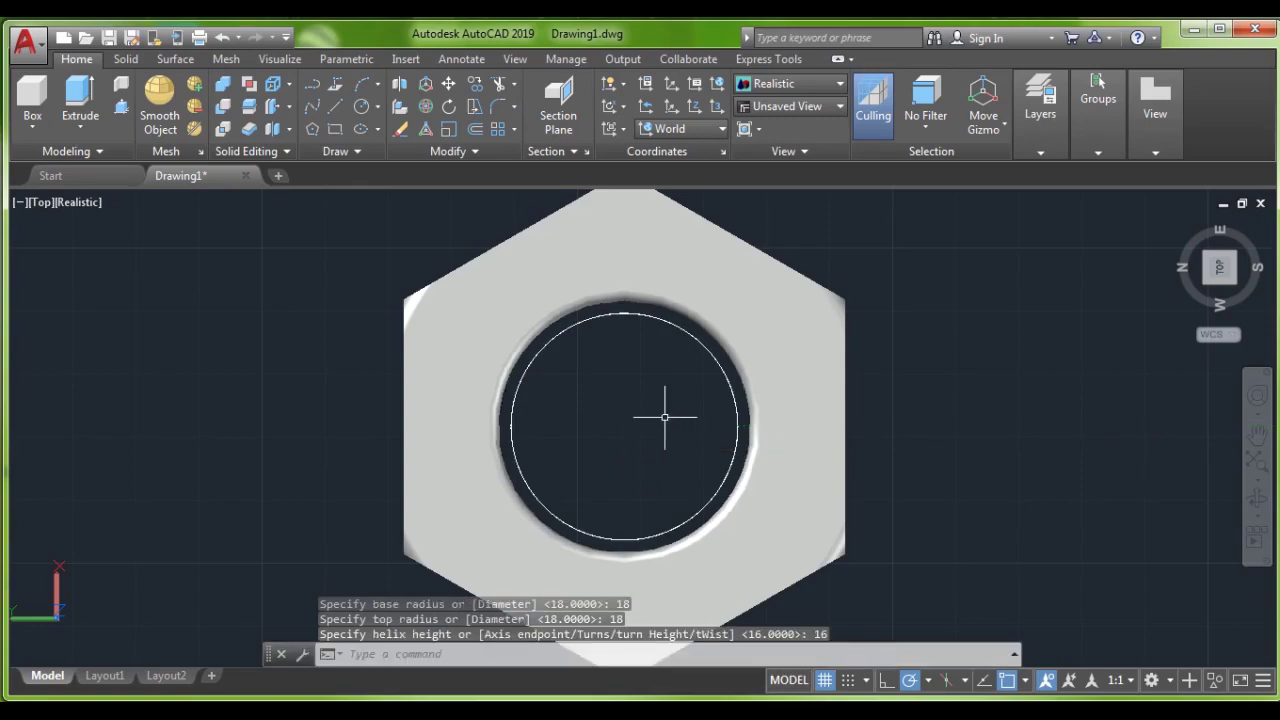
Step: Orbit to inspect the helix, then undo both the view change and the helix
mouse_move(1230, 278)
left_mouse_down()
mouse_move(1234, 206)
mouse_move(1232, 250)
left_mouse_up()
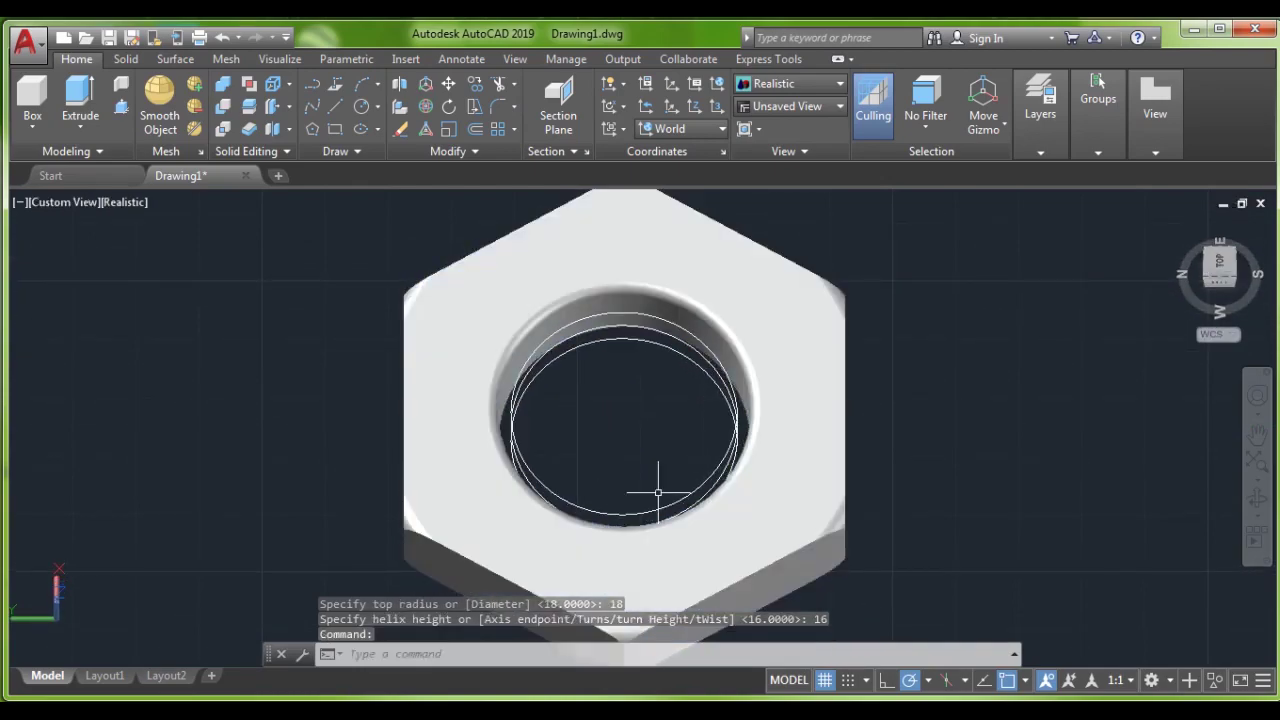
left_click(656, 510)
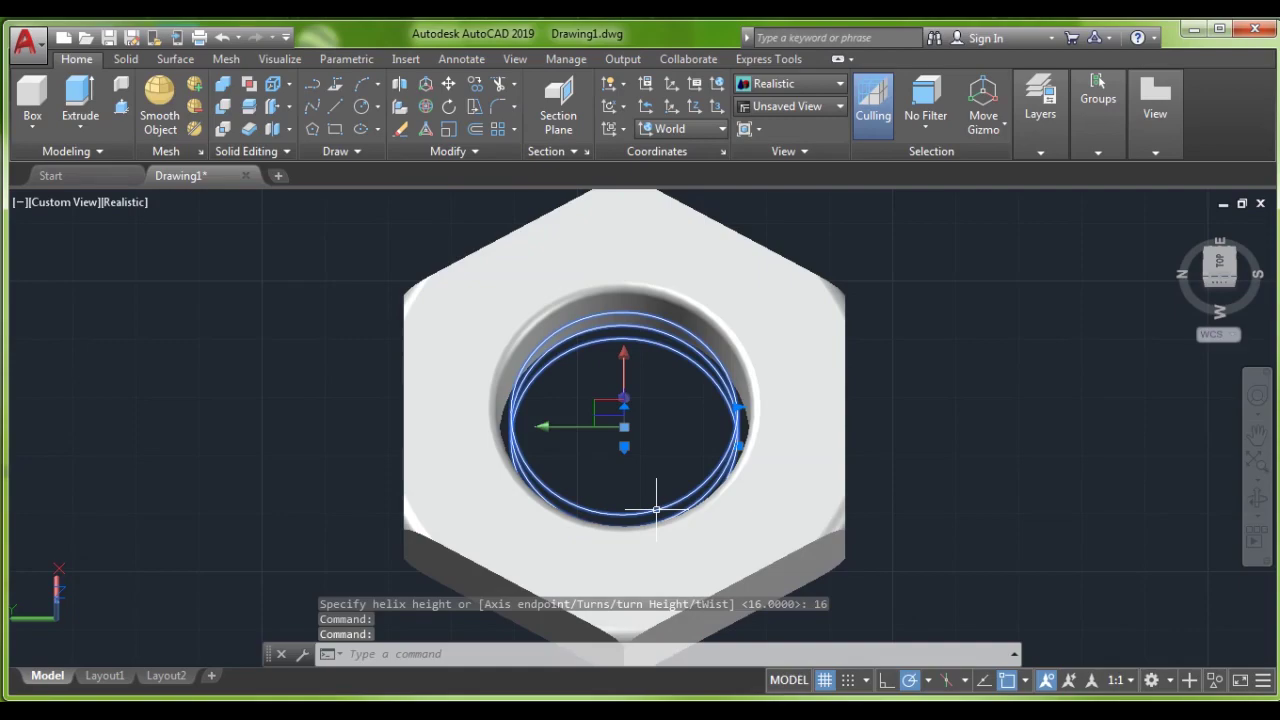
key("ctrl+z")
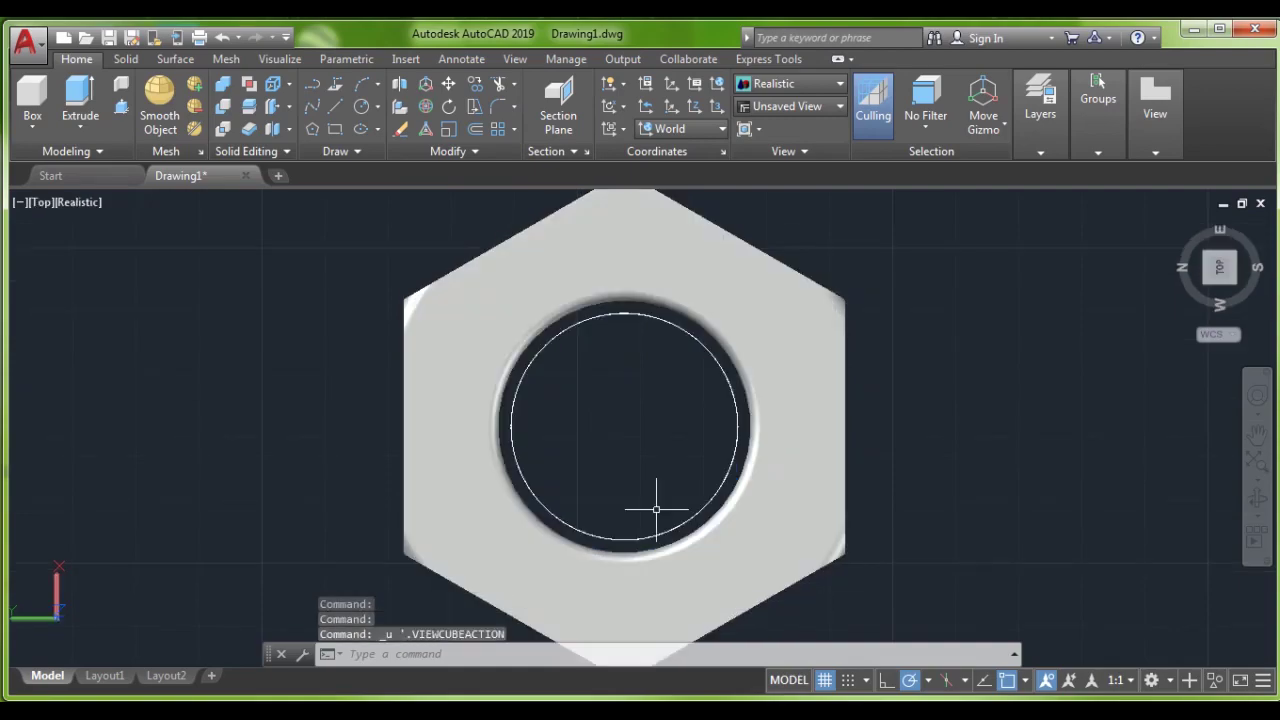
key("ctrl+z")
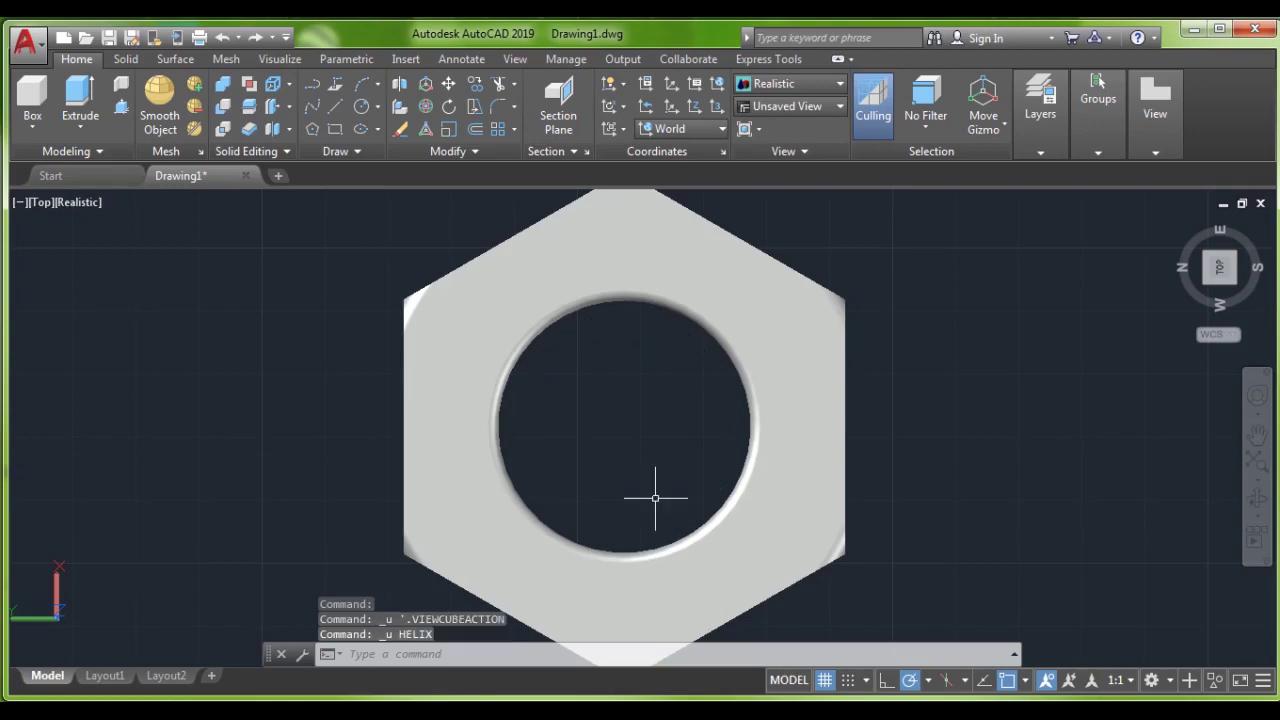
Step: Start a new helix at the hole centre with base and top radius 18
type("HE")
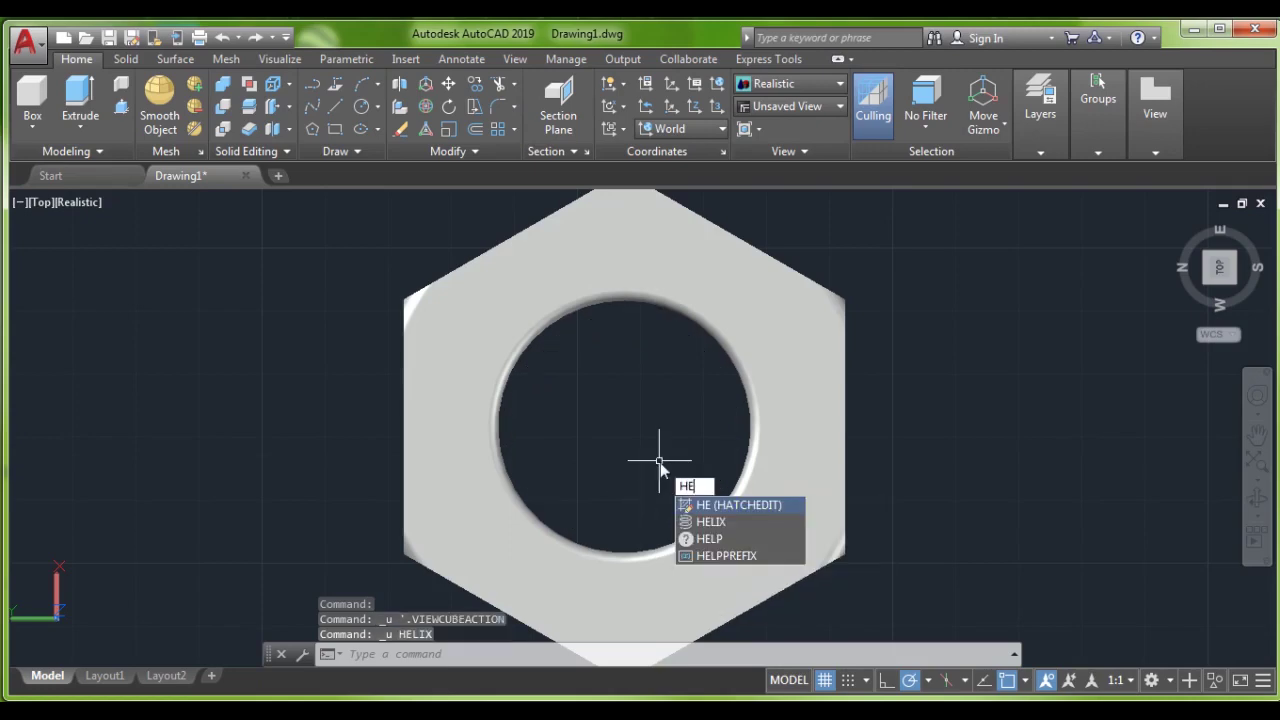
type("LIX")
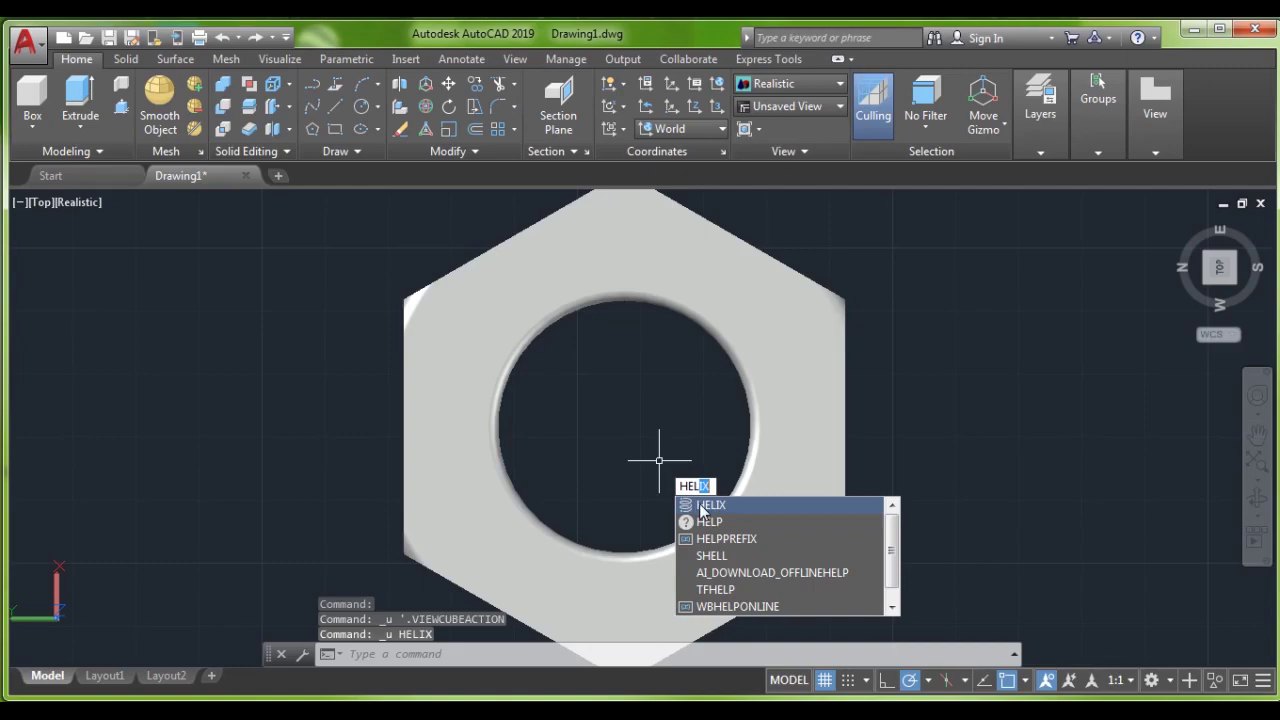
left_click(700, 505)
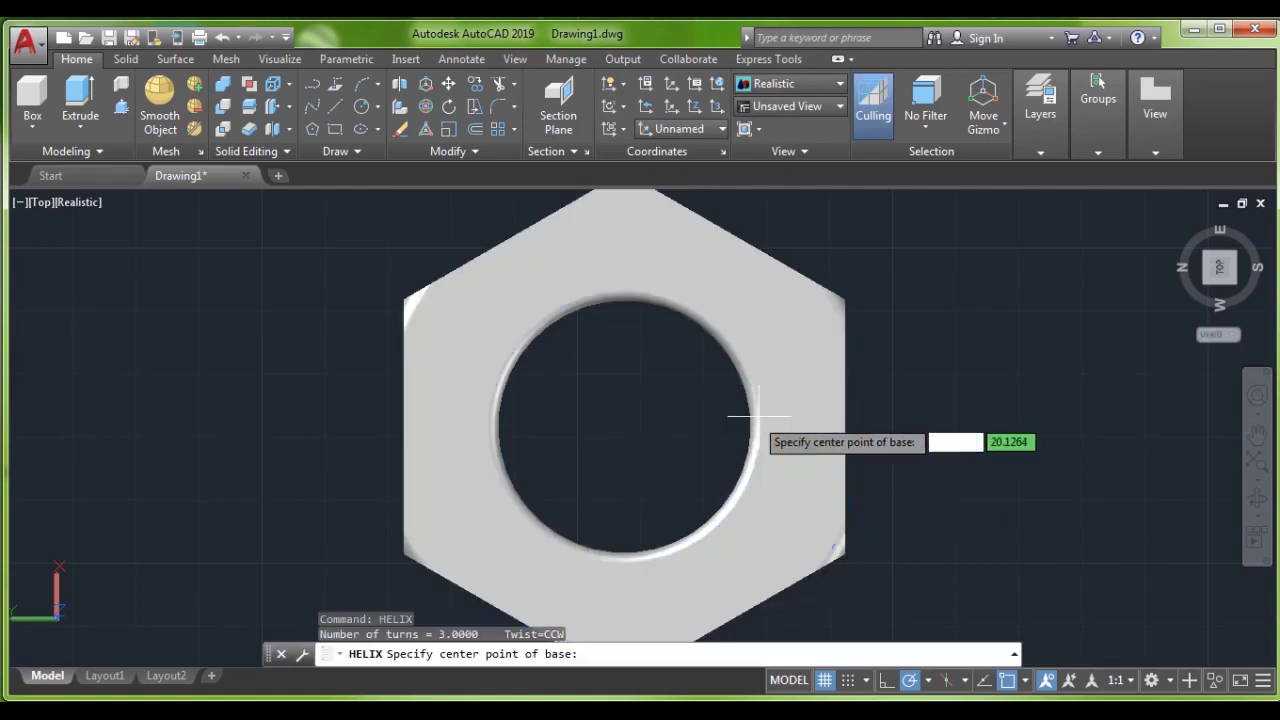
left_click(624, 428)
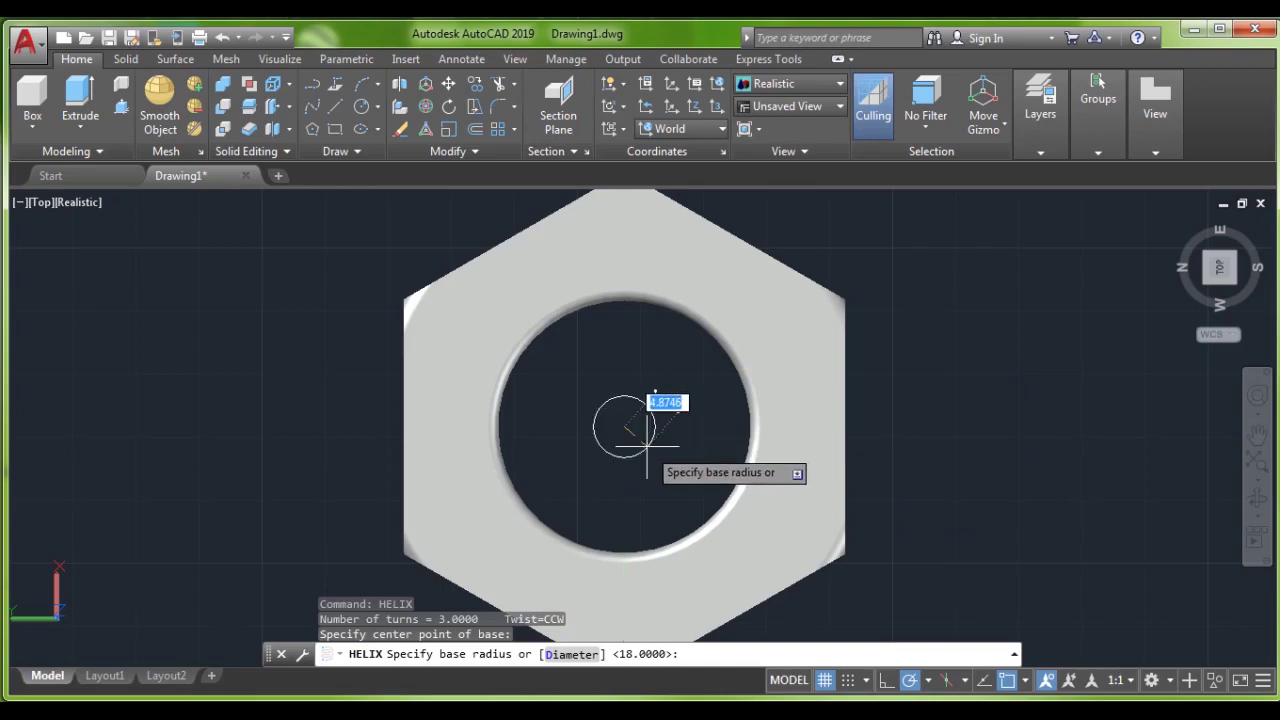
type("18")
key("Return")
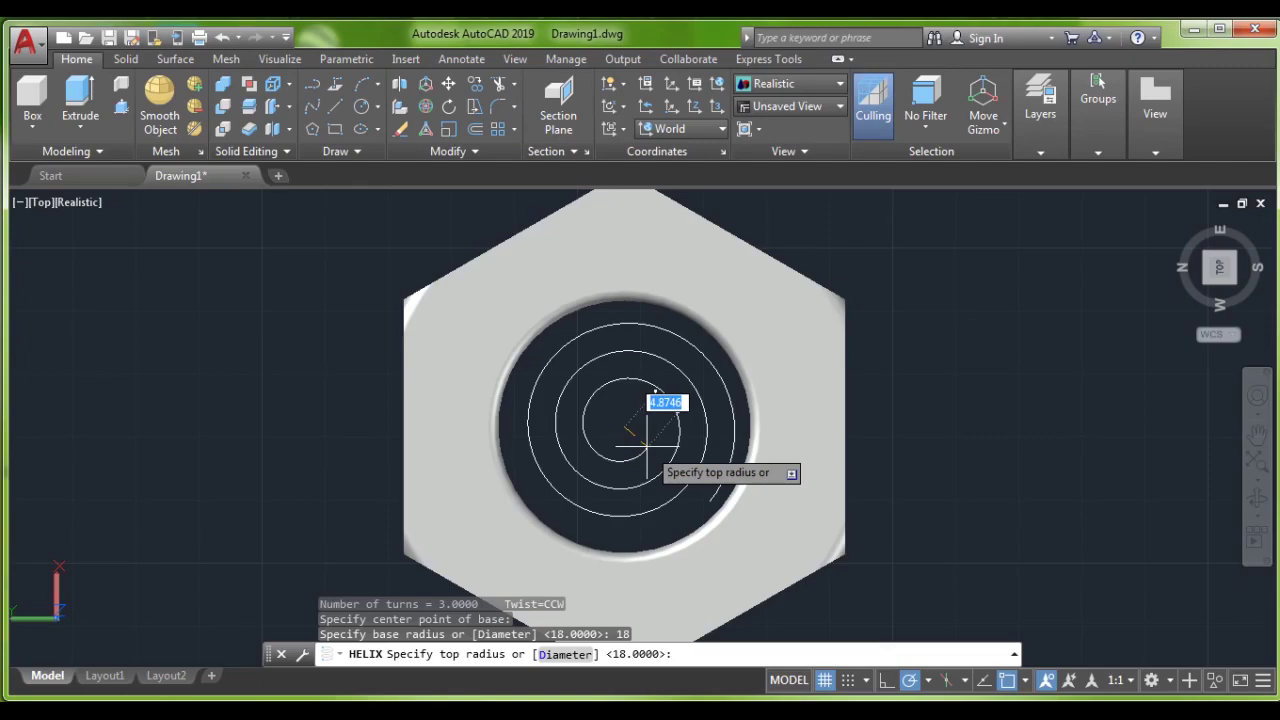
type("18")
key("Return")
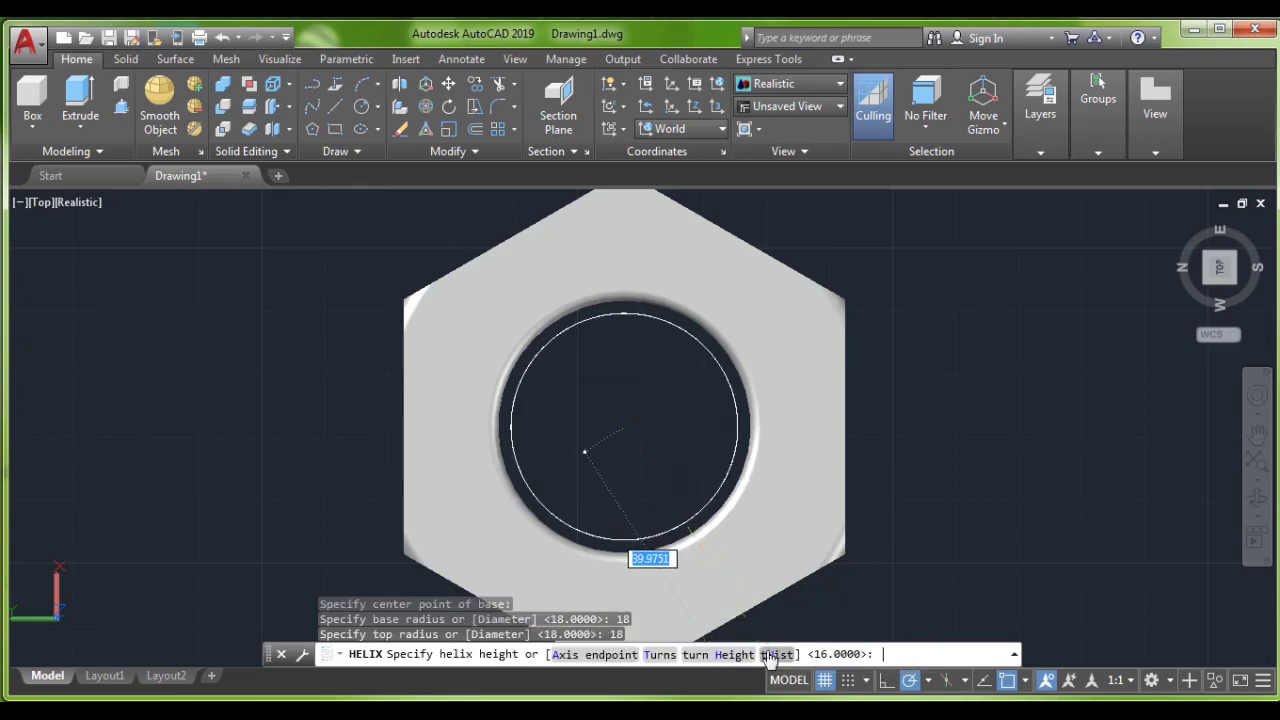
Step: Set the helix twist to clockwise and its height to 16
left_click(772, 654)
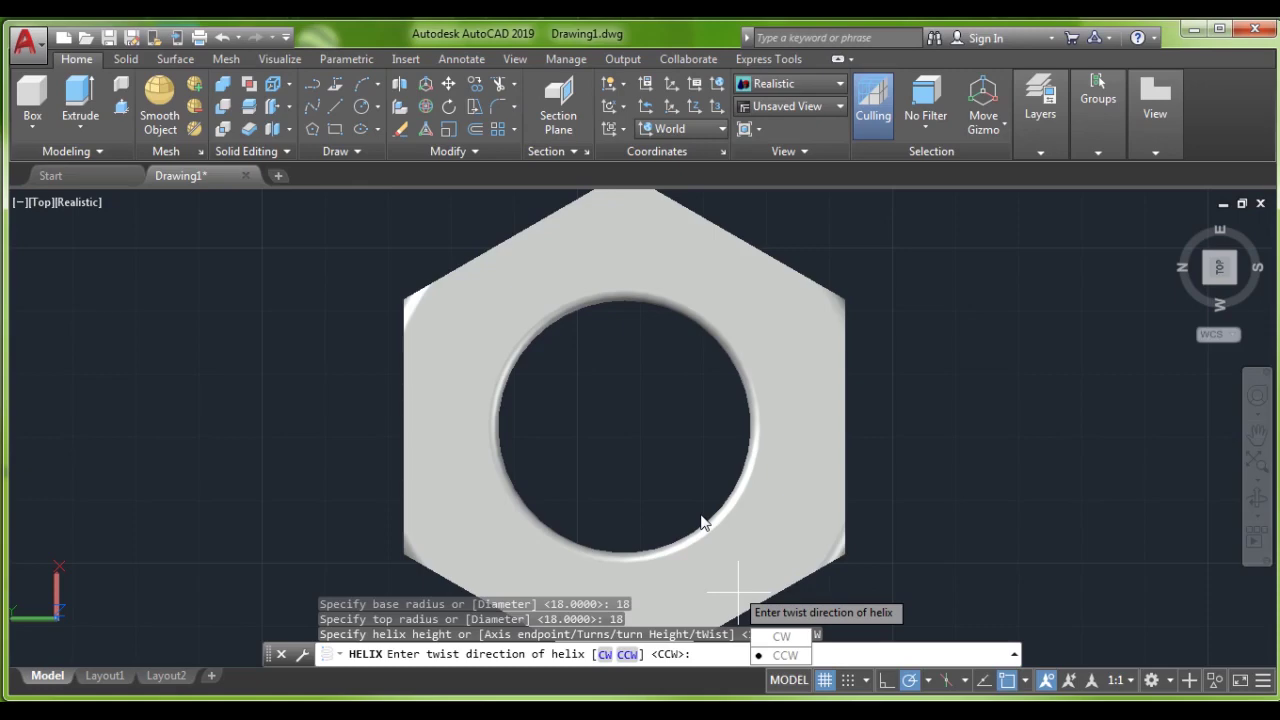
type("5")
key("Return")
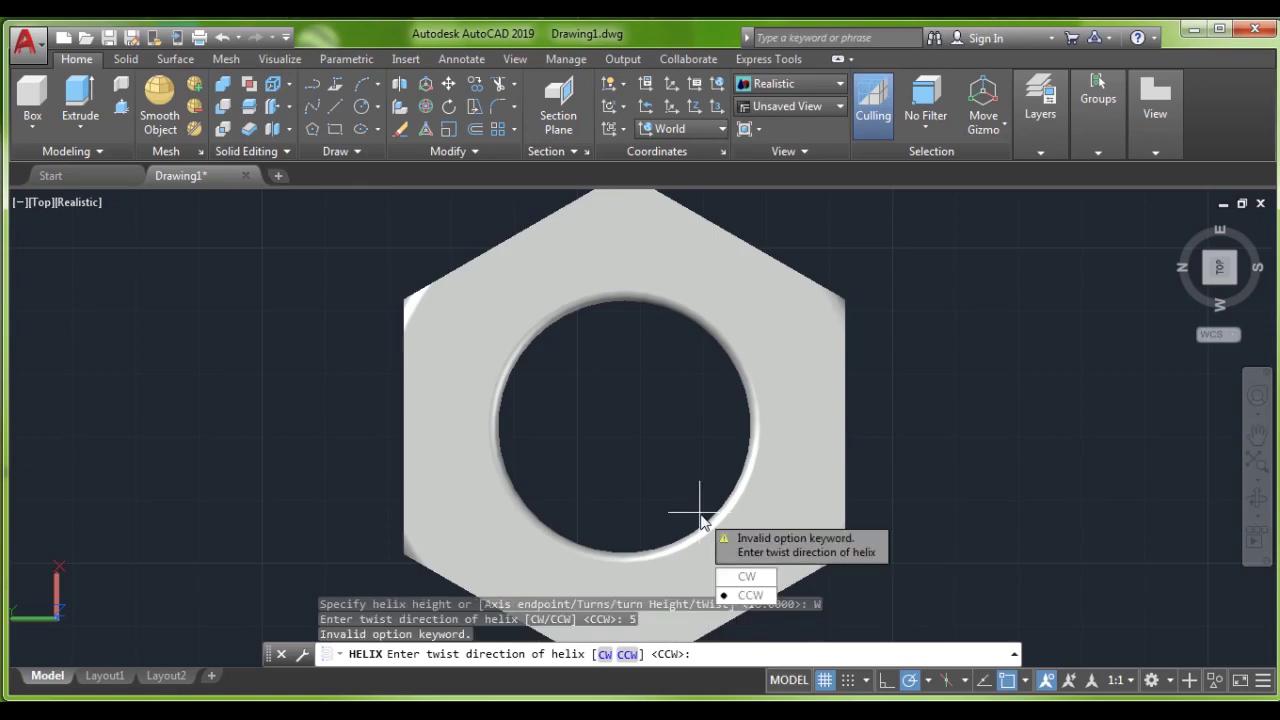
type("5")
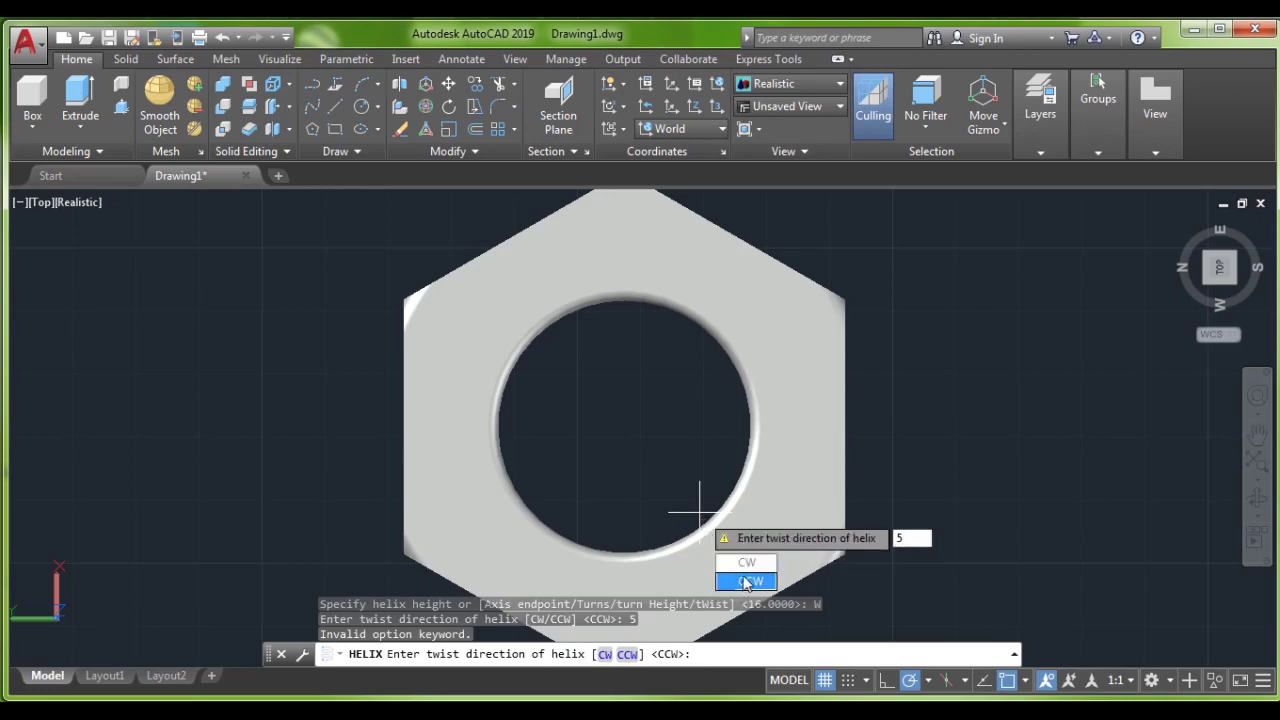
left_click(746, 562)
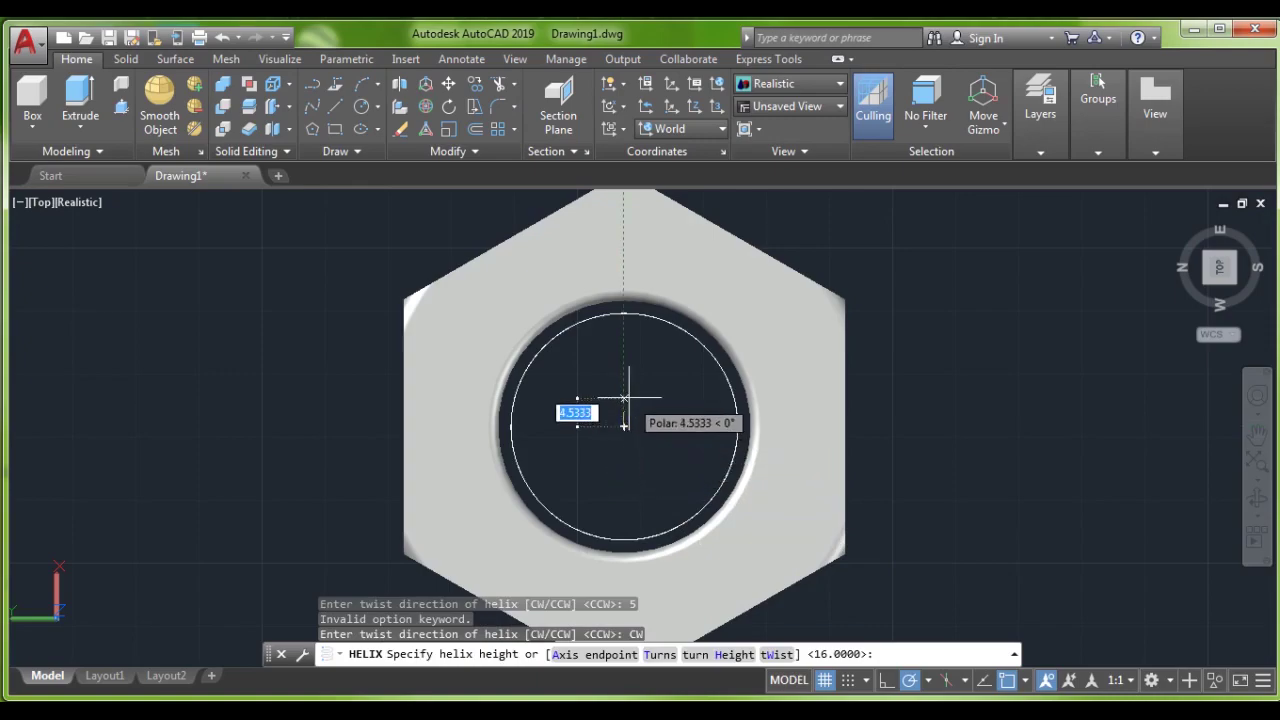
type("16")
key("Return")
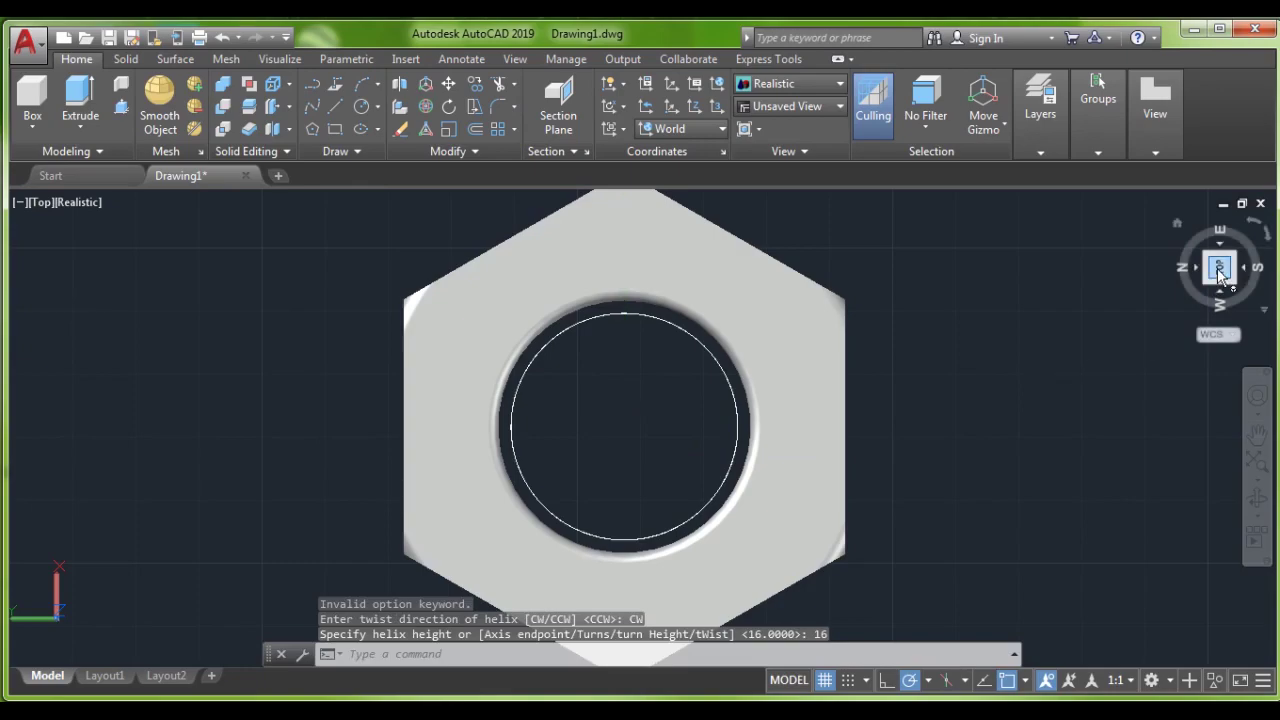
middle_click_drag(1272, 266, 1222, 648, "shift")
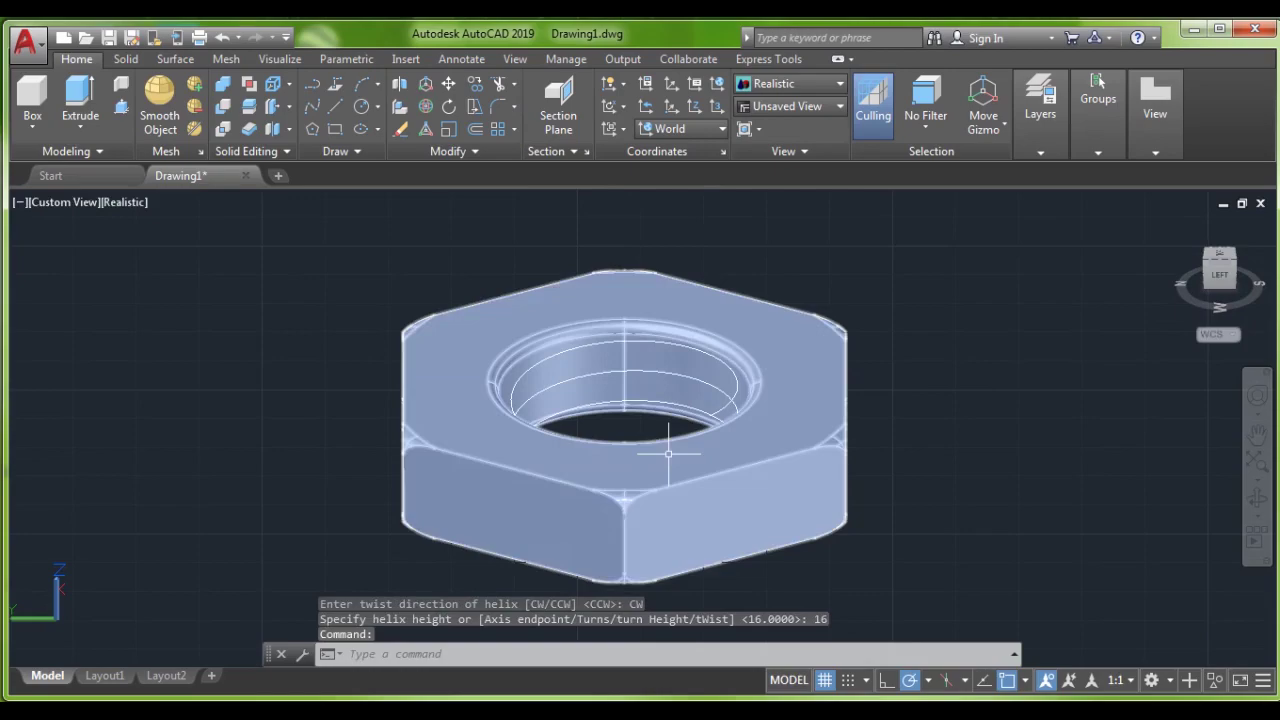
middle_click_drag(666, 434, 733, 510)
scroll(733, 510, "up", 3)
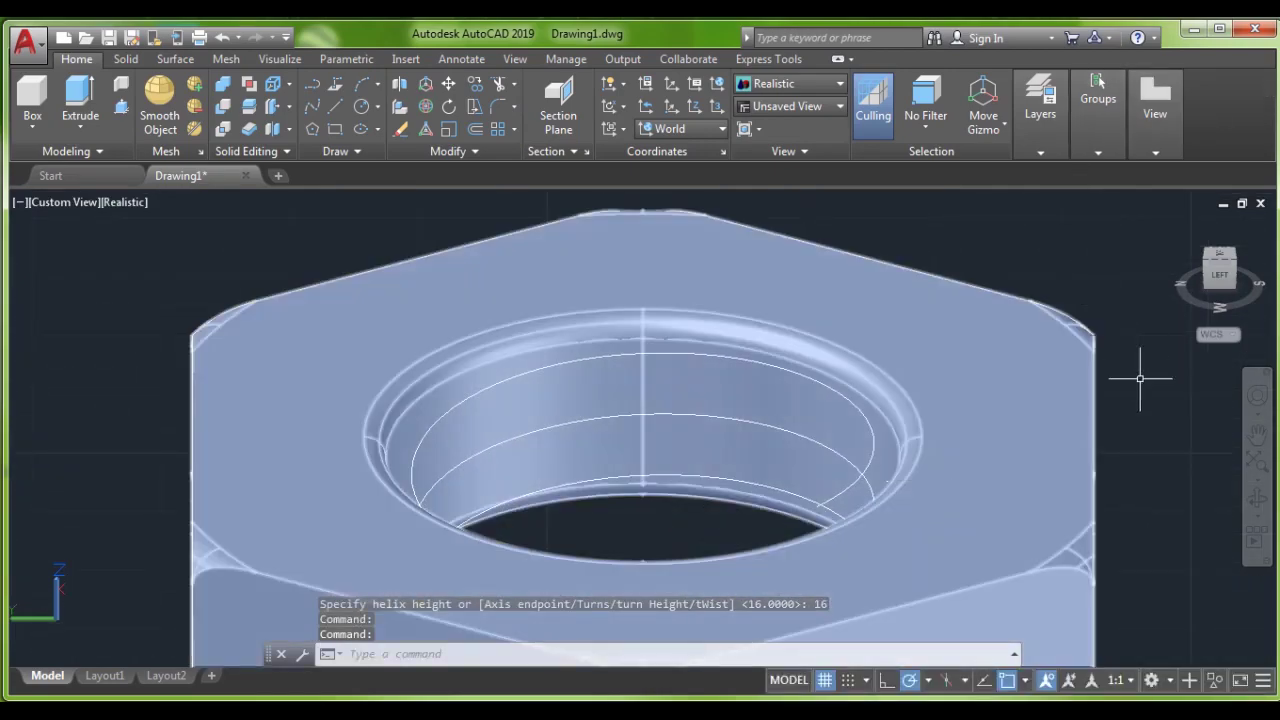
scroll(1106, 371, "down", 2)
scroll(1097, 396, "down", 2)
mouse_move(1220, 268)
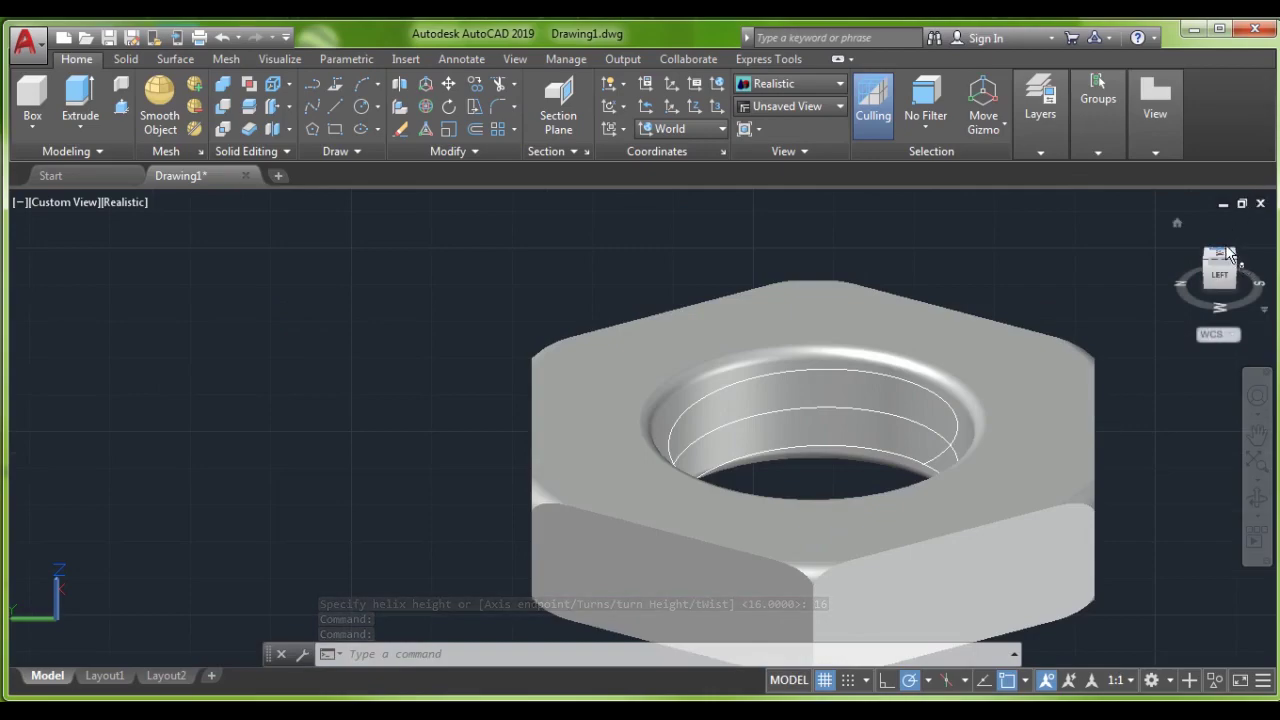
left_click(1212, 256)
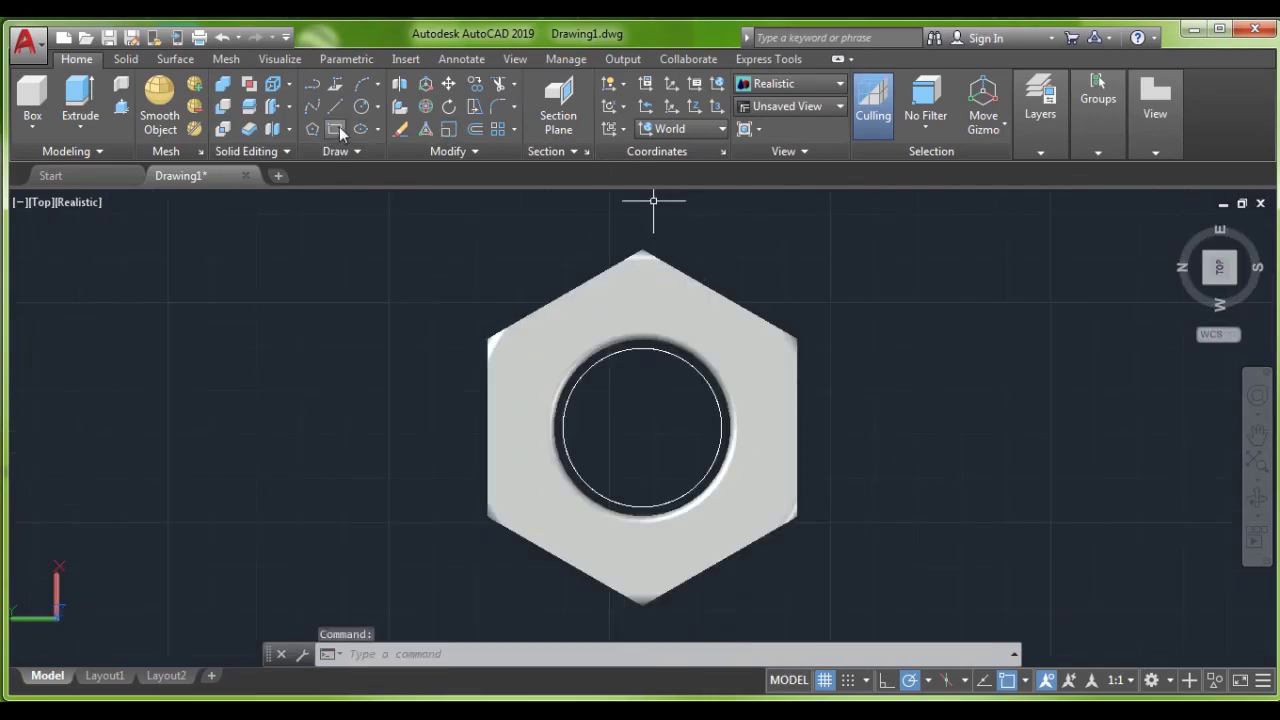
Step: Draw a three-sided polygon inscribed in a 2.5 radius circle right of the nut
left_click(311, 130)
type("3")
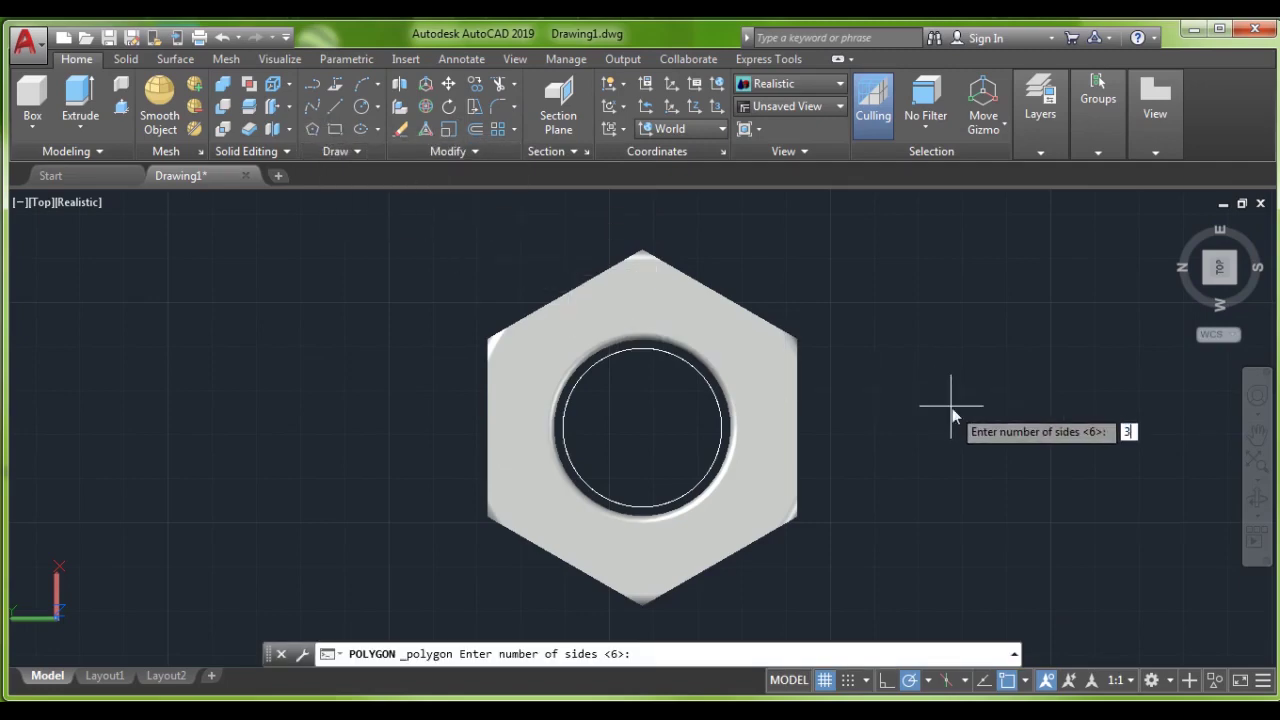
key("Return")
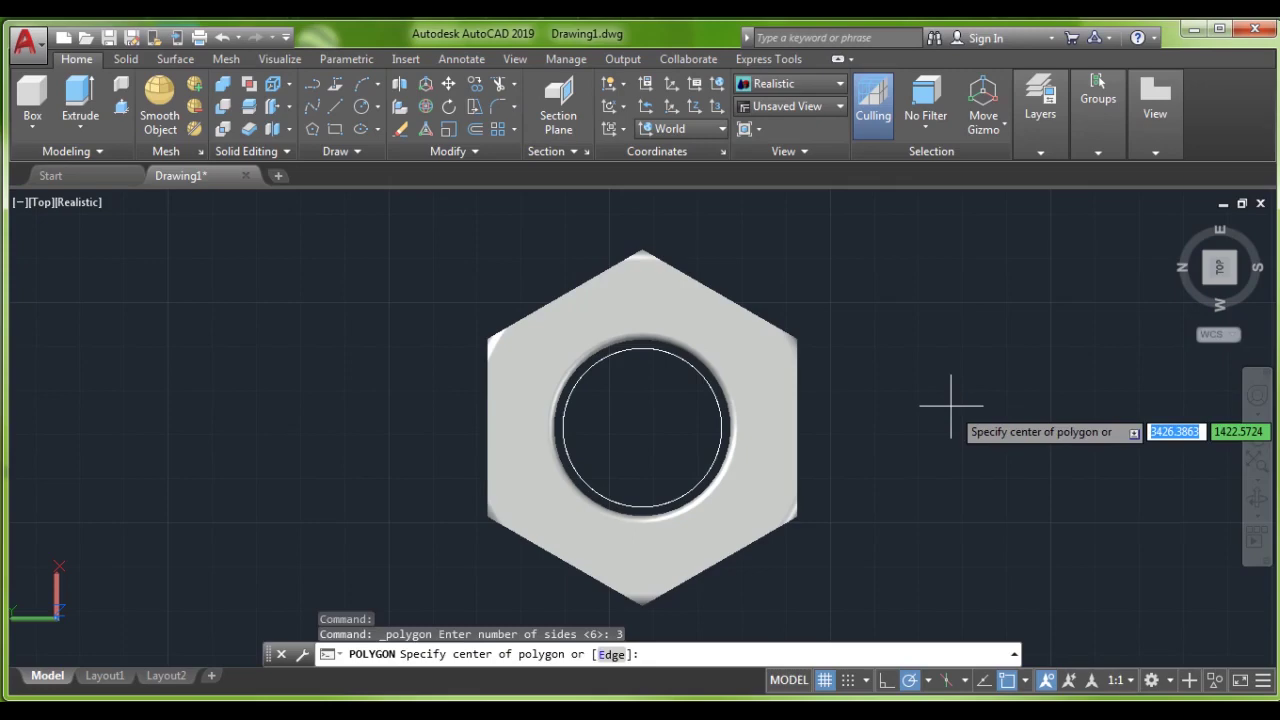
left_click(951, 406)
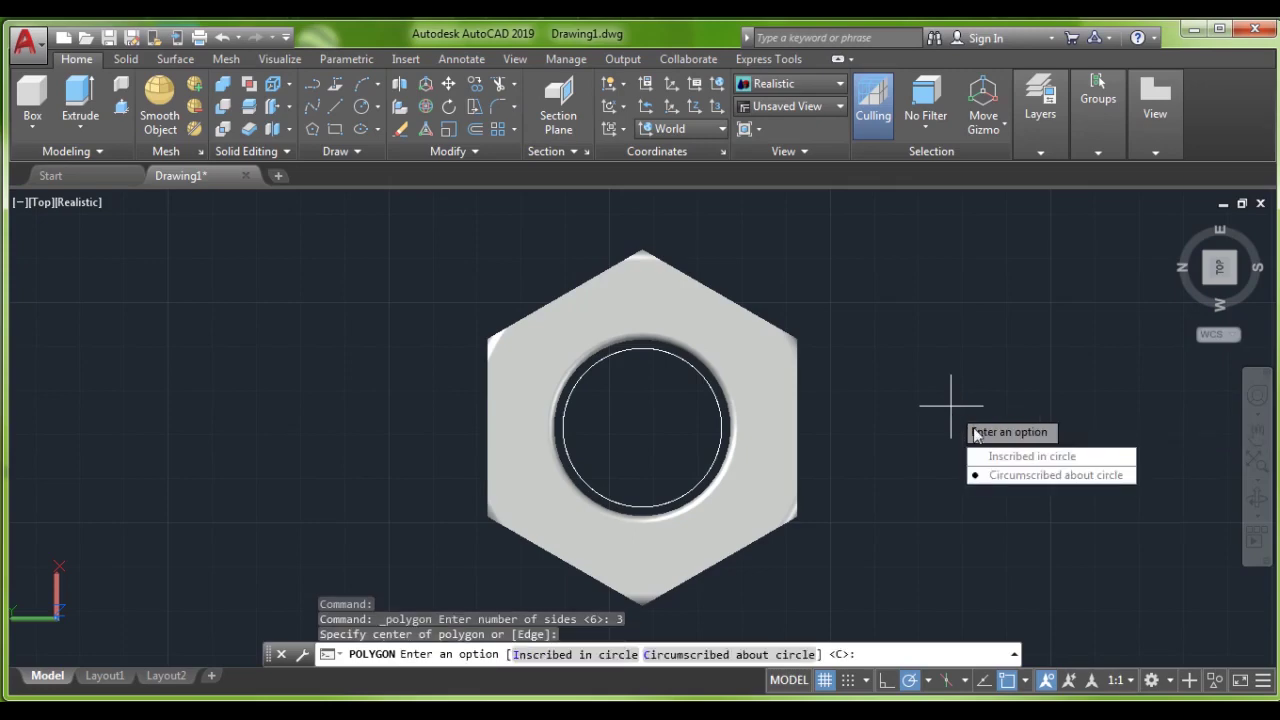
left_click(1011, 464)
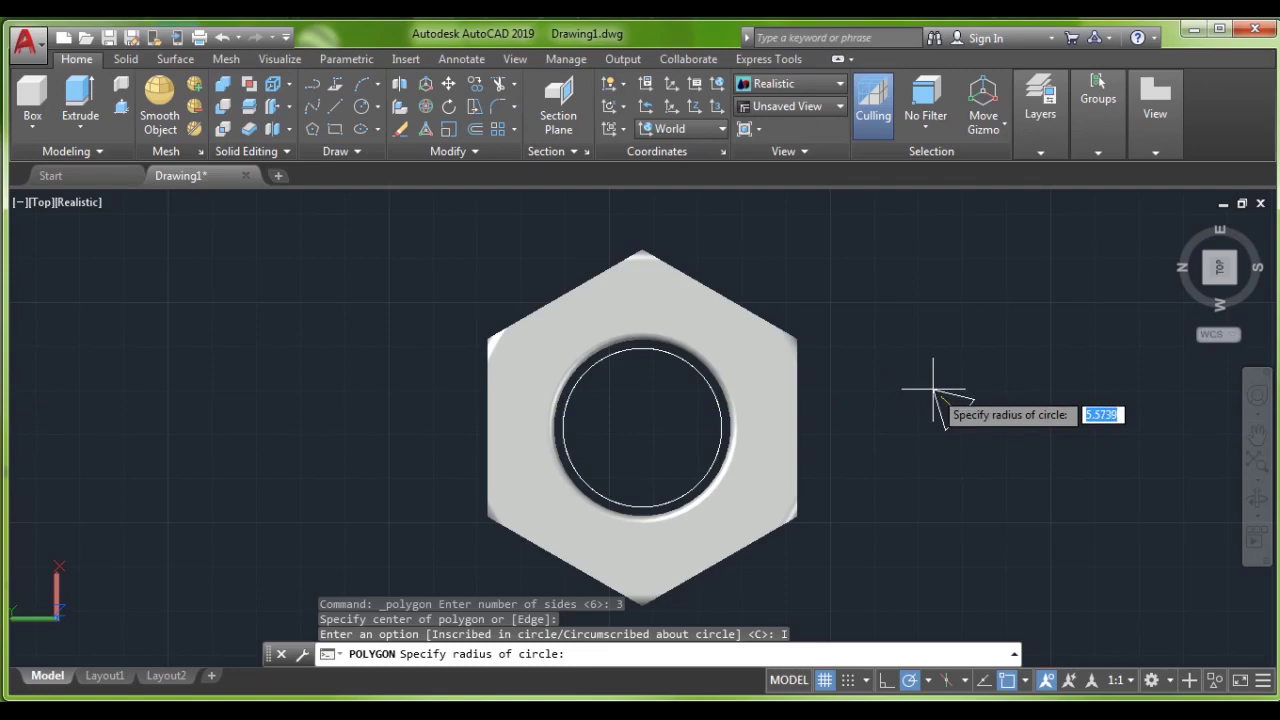
type("2.5")
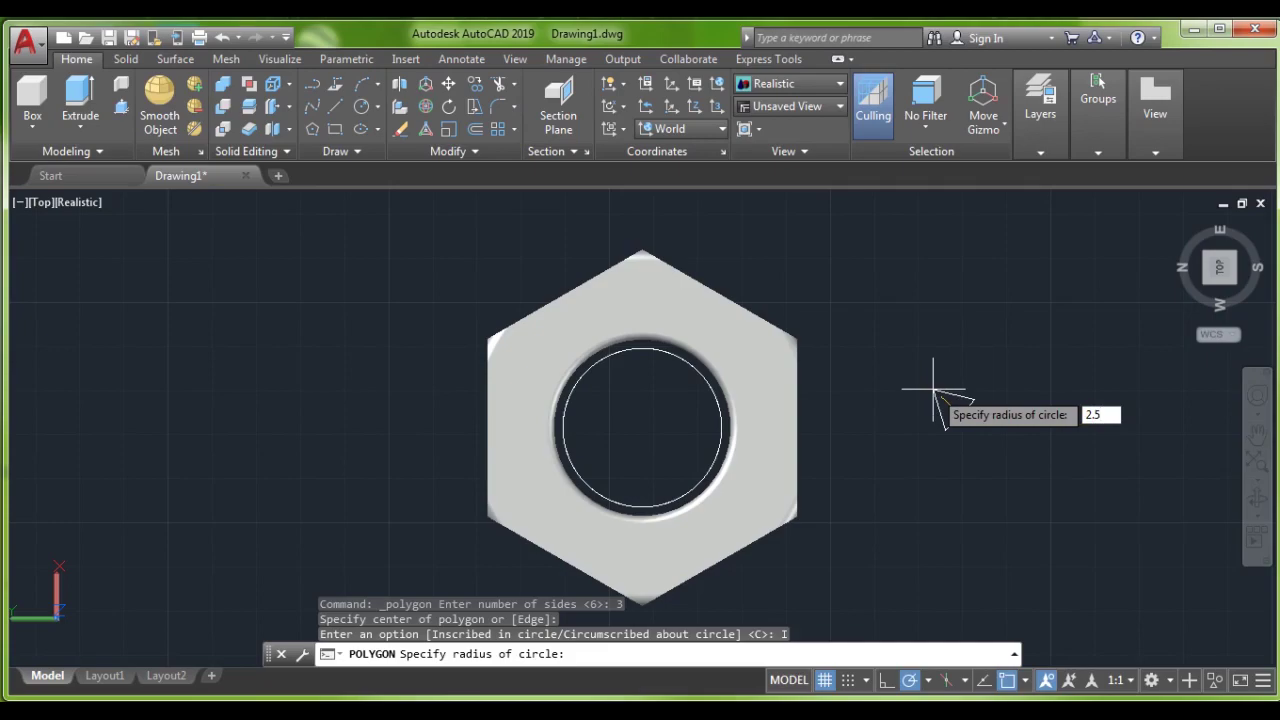
key("Return")
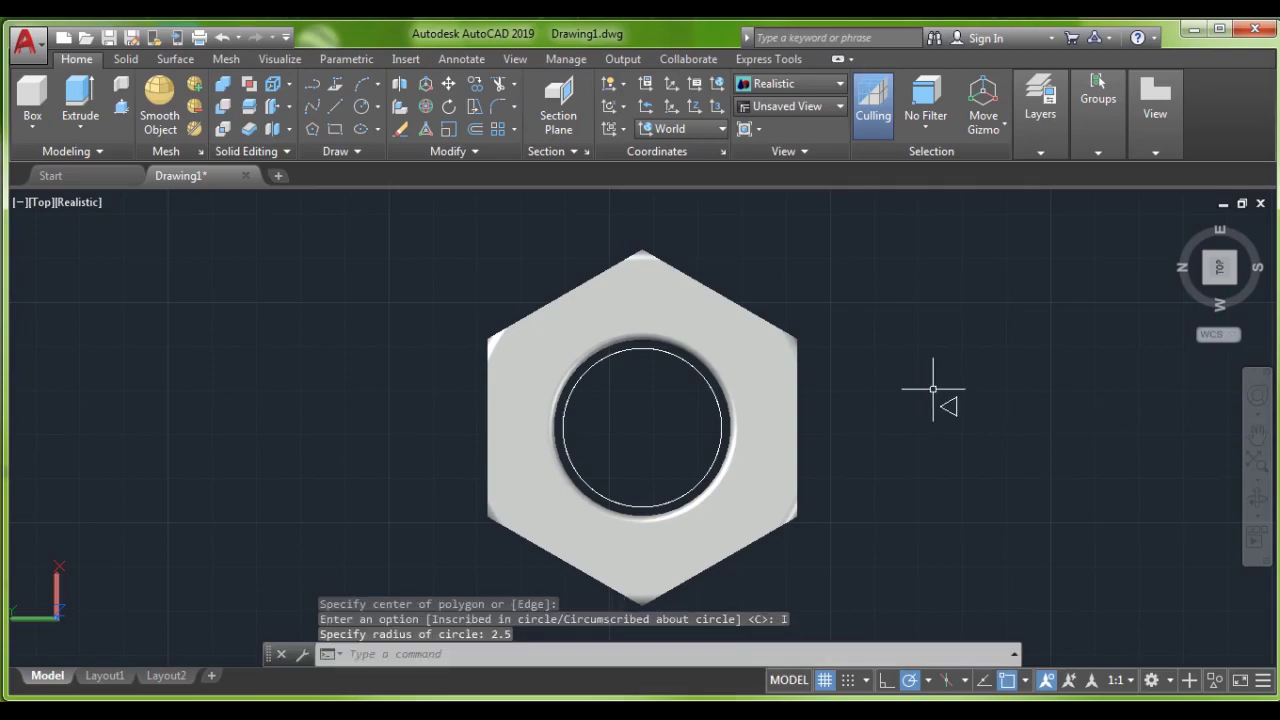
left_click(1224, 279)
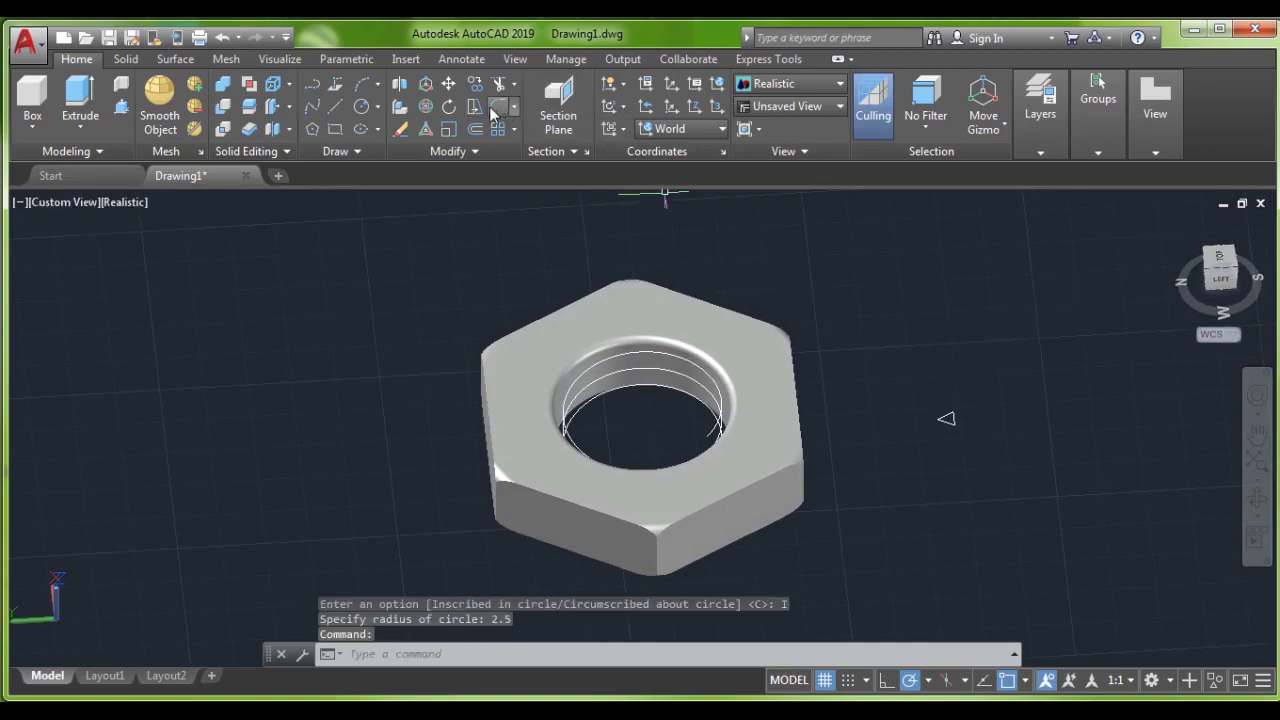
left_click(424, 108)
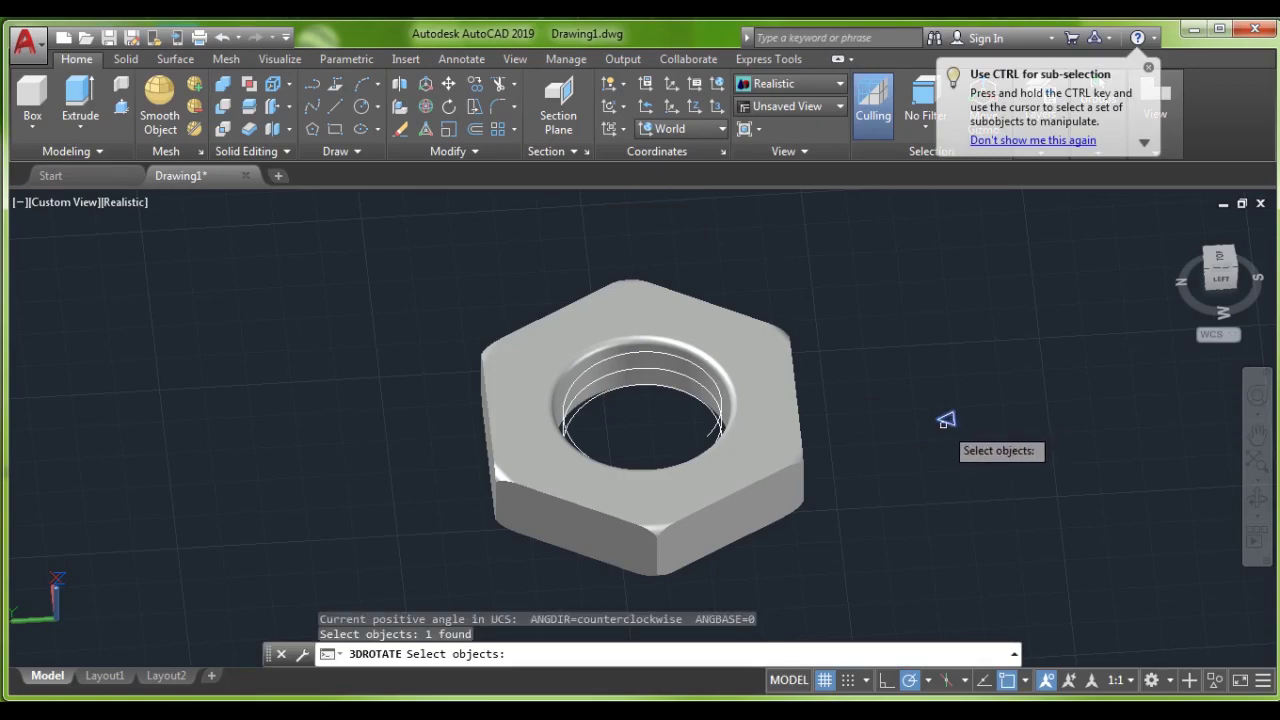
Step: Rotate the triangle three times with 3DROTATE until it stands upright beside the nut
key("Return")
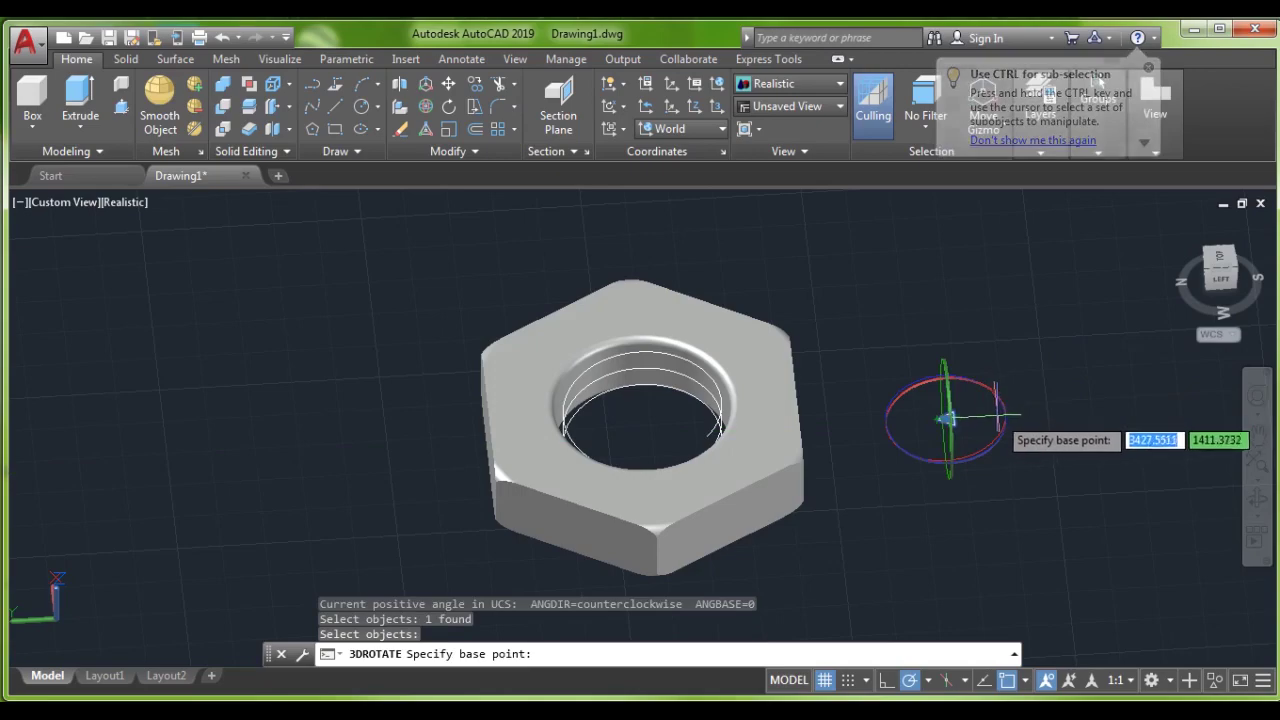
scroll(945, 415, "up", 2)
scroll(952, 395, "up", 2)
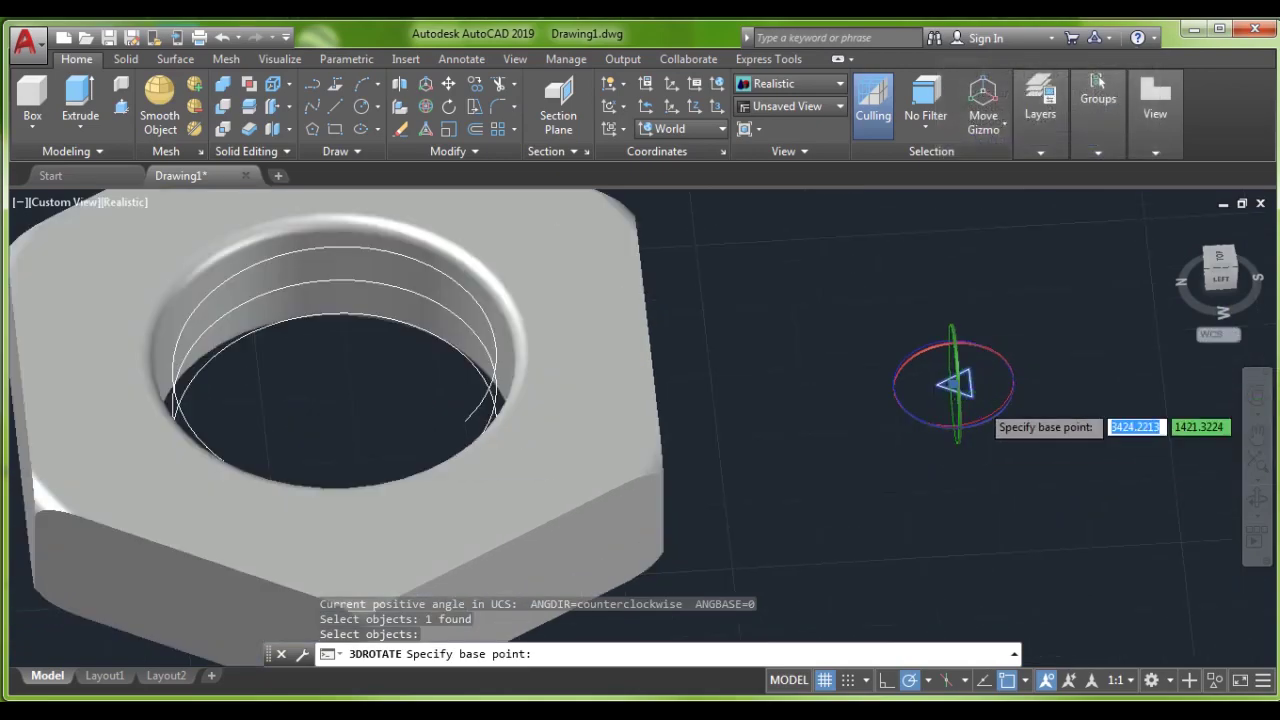
scroll(955, 383, "up", 3)
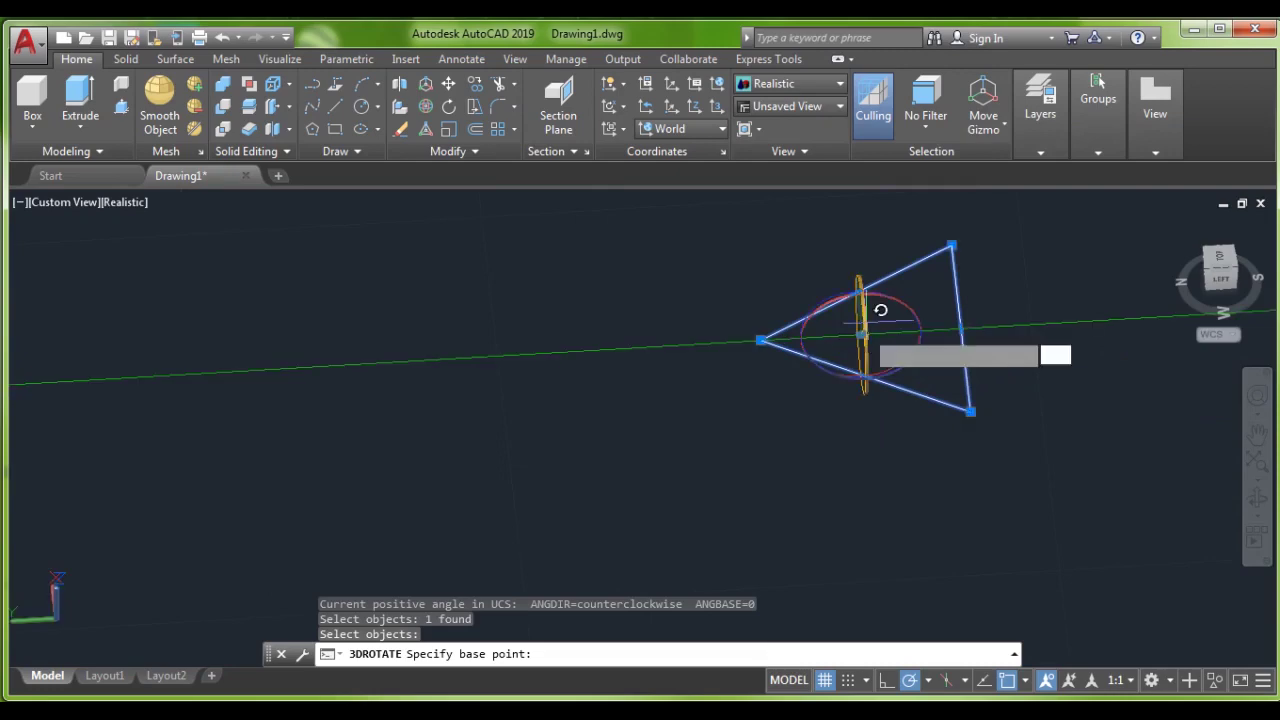
left_click(880, 310)
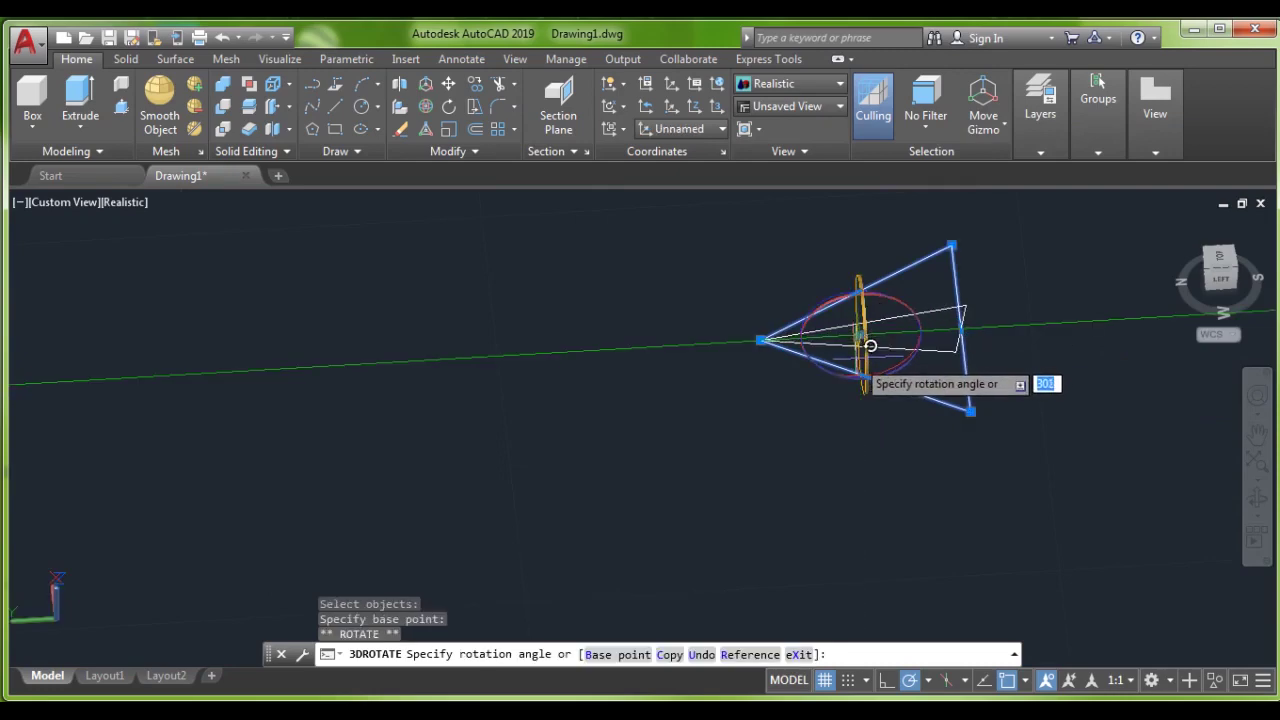
left_click(869, 380)
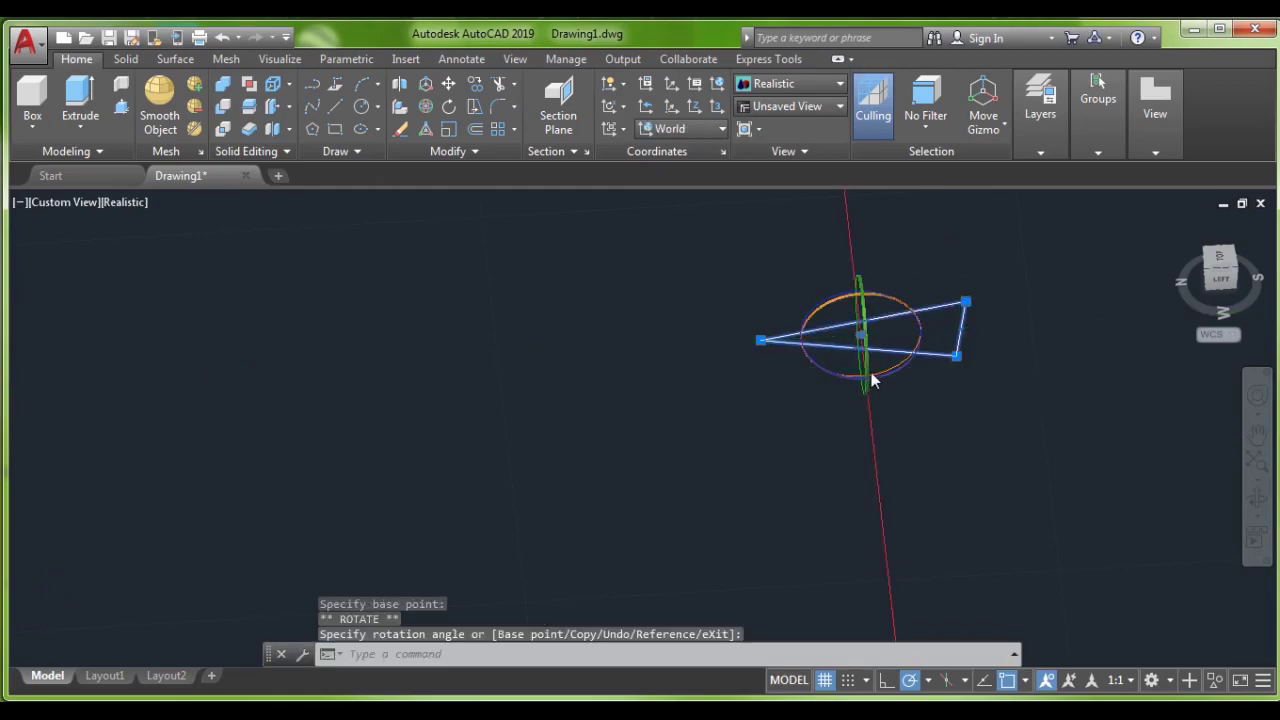
left_click(901, 360)
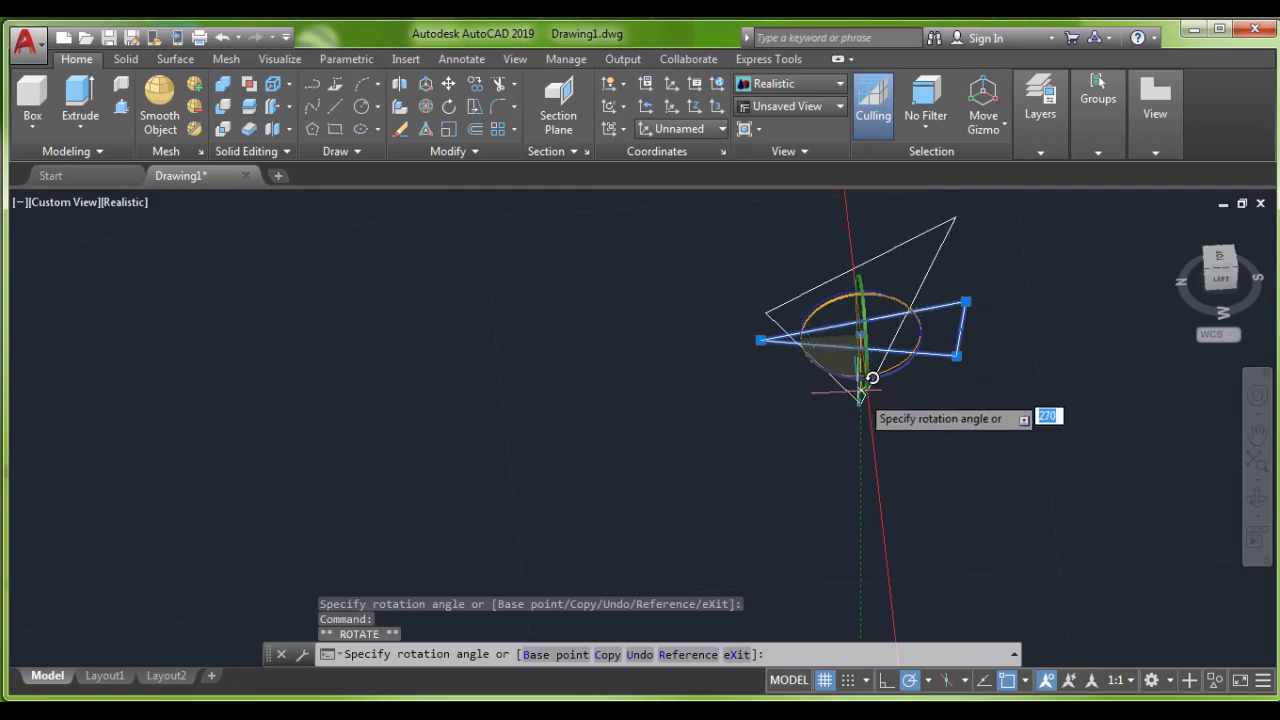
left_click(795, 393)
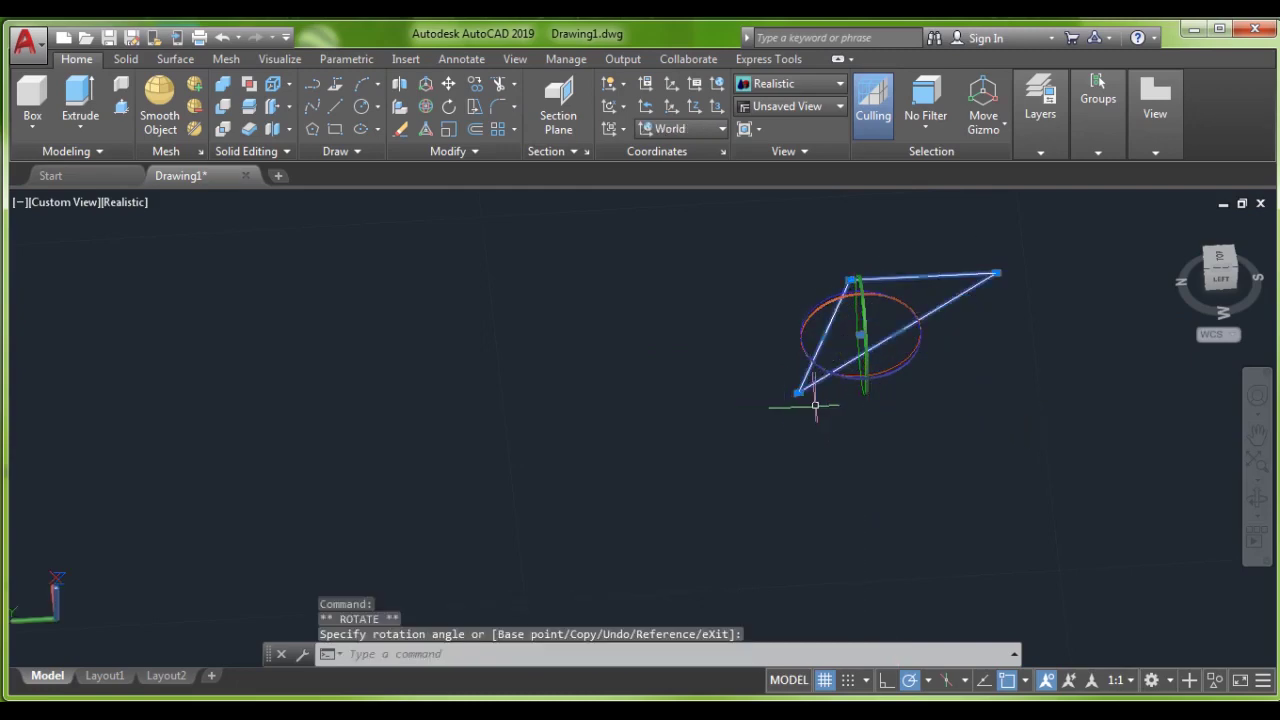
left_click(866, 330)
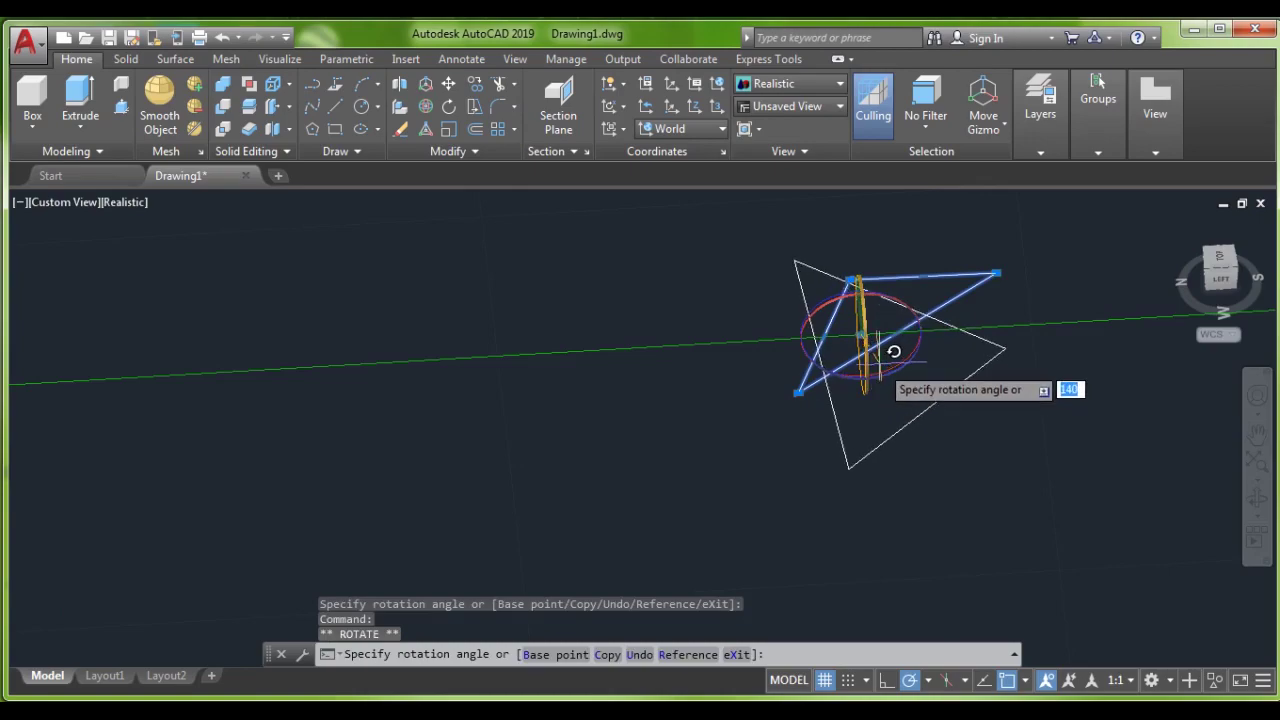
left_click(893, 351)
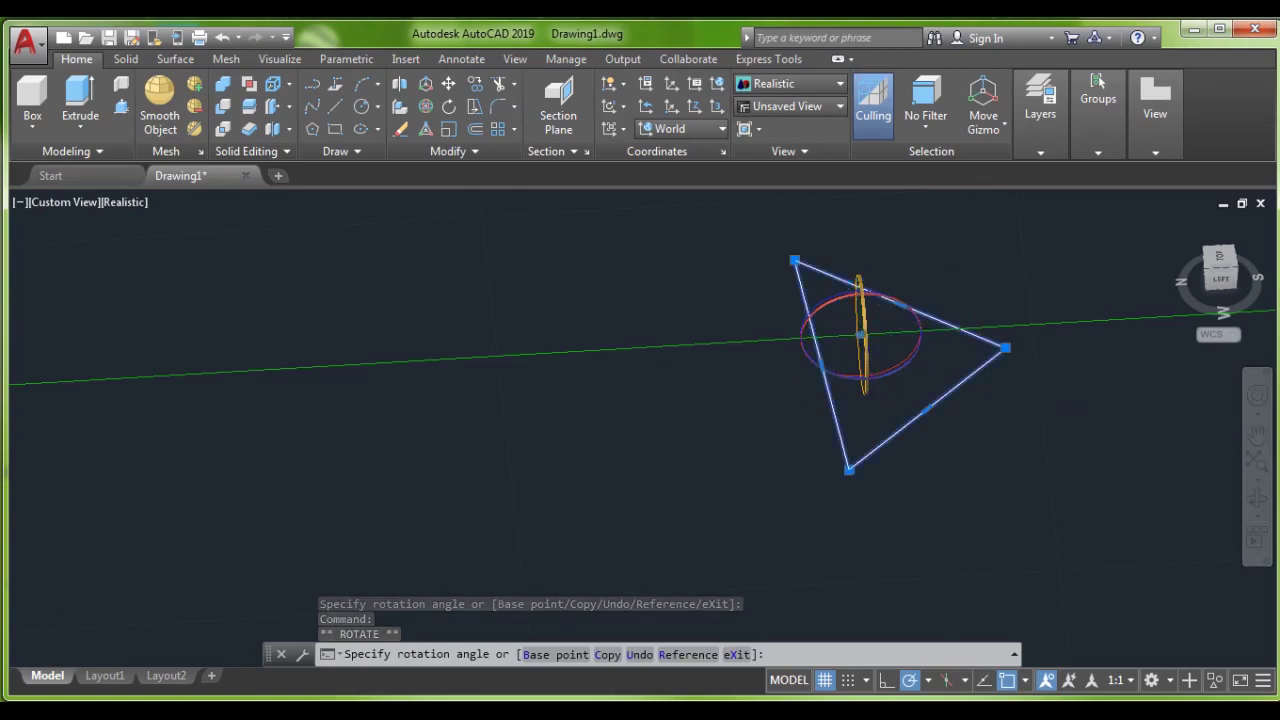
scroll(1100, 330, "down", 3)
scroll(1100, 330, "down", 2)
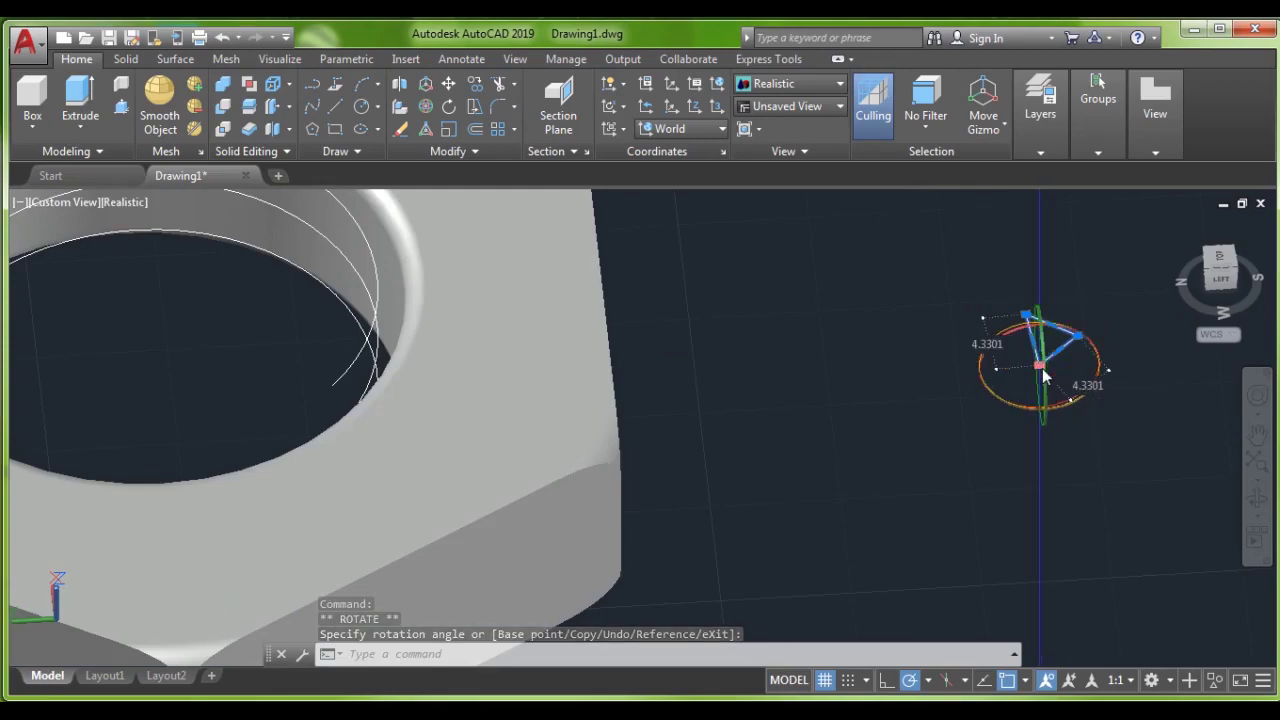
middle_click_drag(1020, 372, 980, 360, "shift")
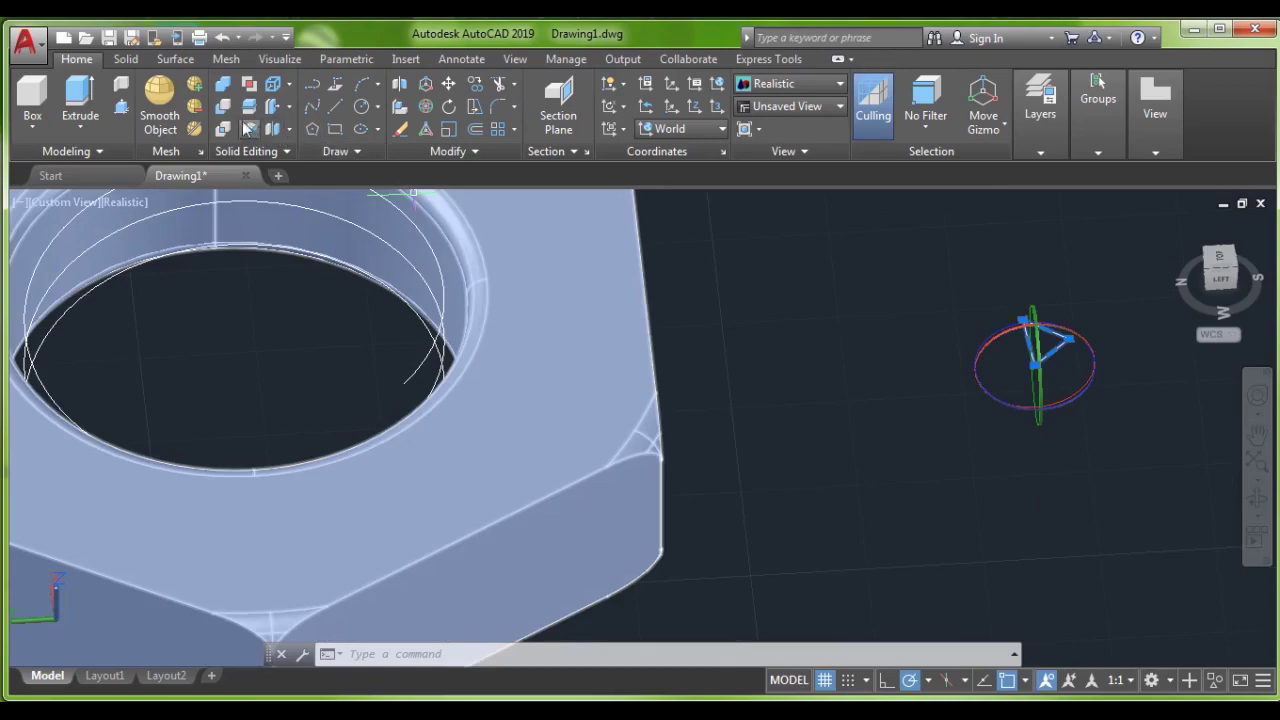
Step: Attempt a sweep from the Modeling panel, then cancel it
left_click(81, 126)
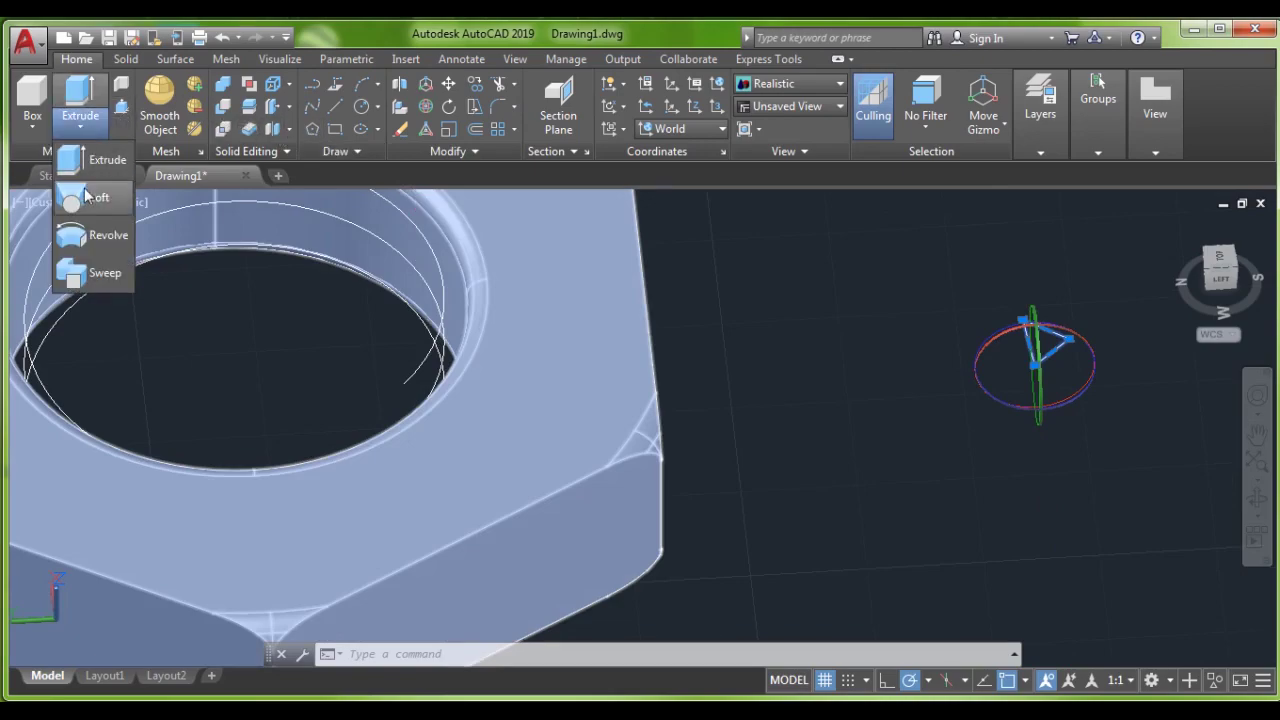
left_click(95, 272)
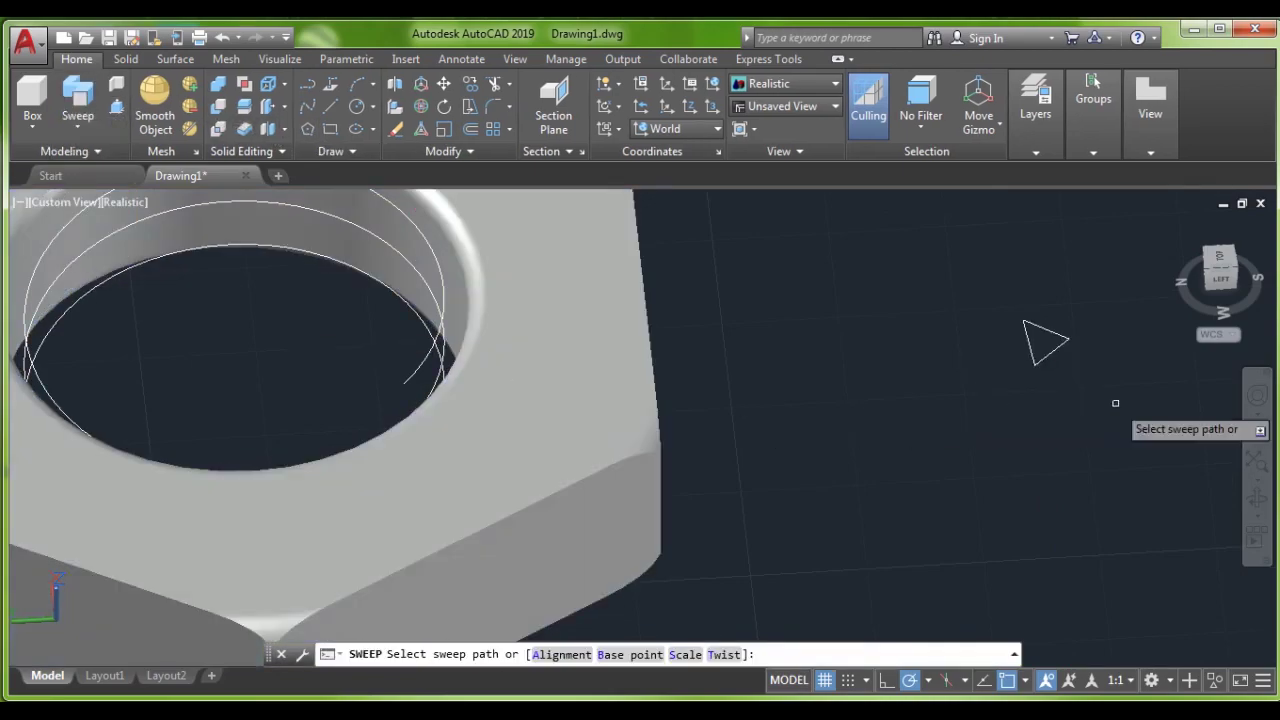
left_click(1067, 340)
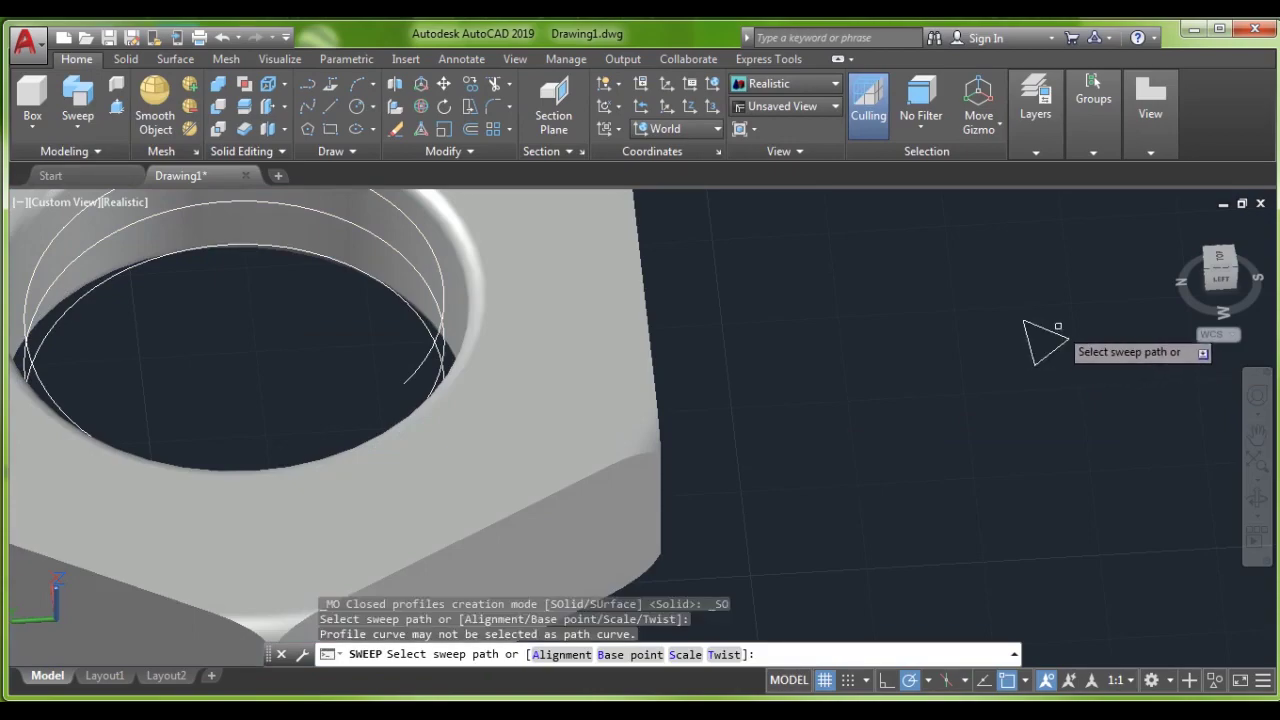
left_click(1058, 326)
key("Escape")
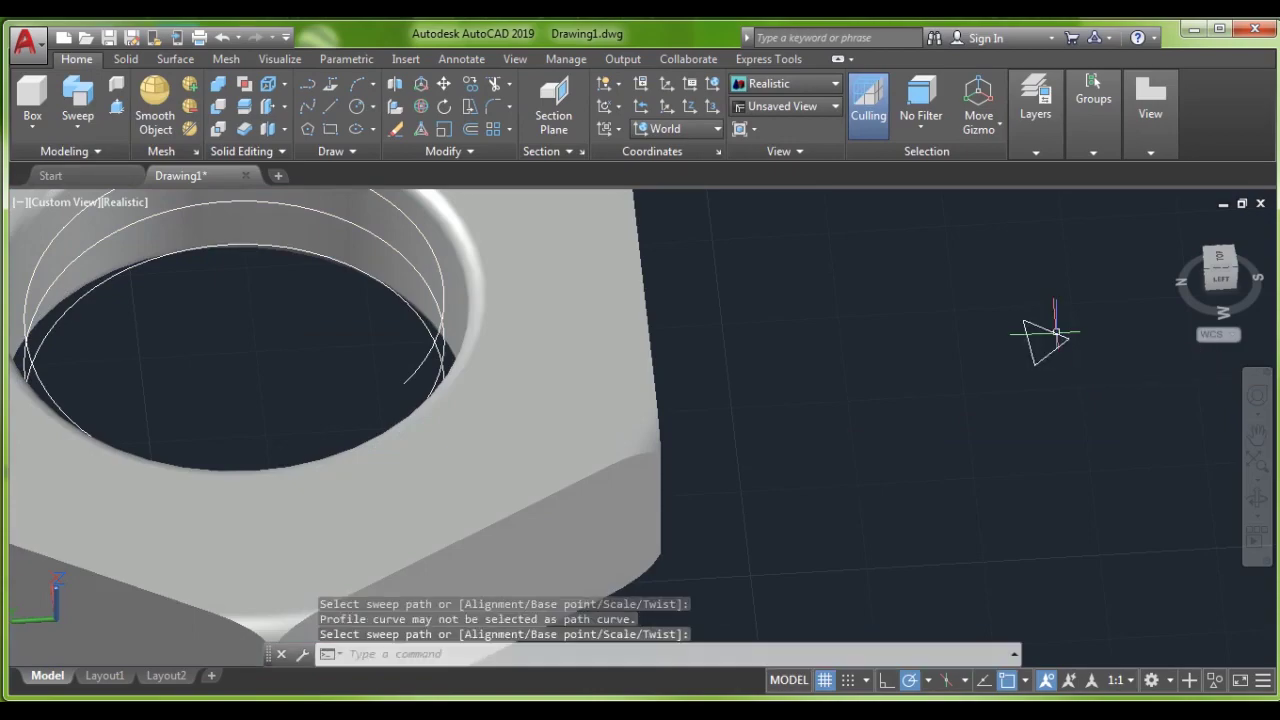
key("Escape")
Step: Select the helix and run SWEEP, ending it without choosing a path
left_click(435, 345)
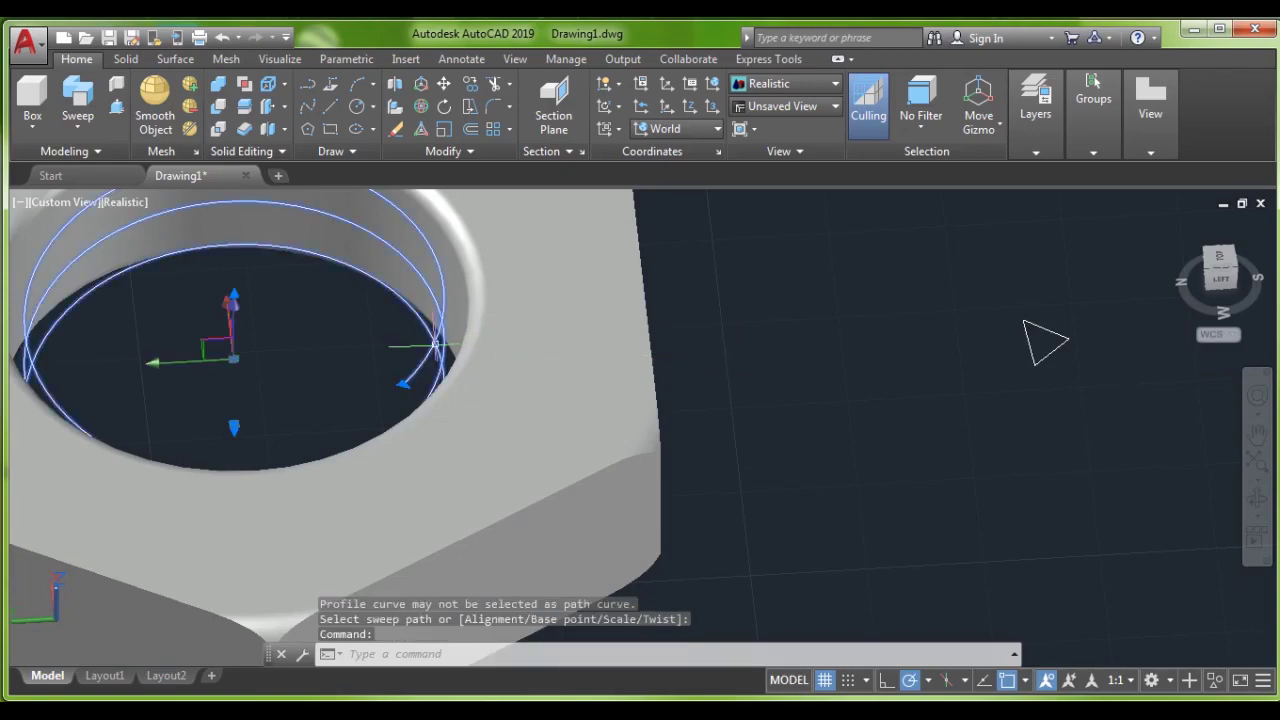
type("sweep")
key("Return")
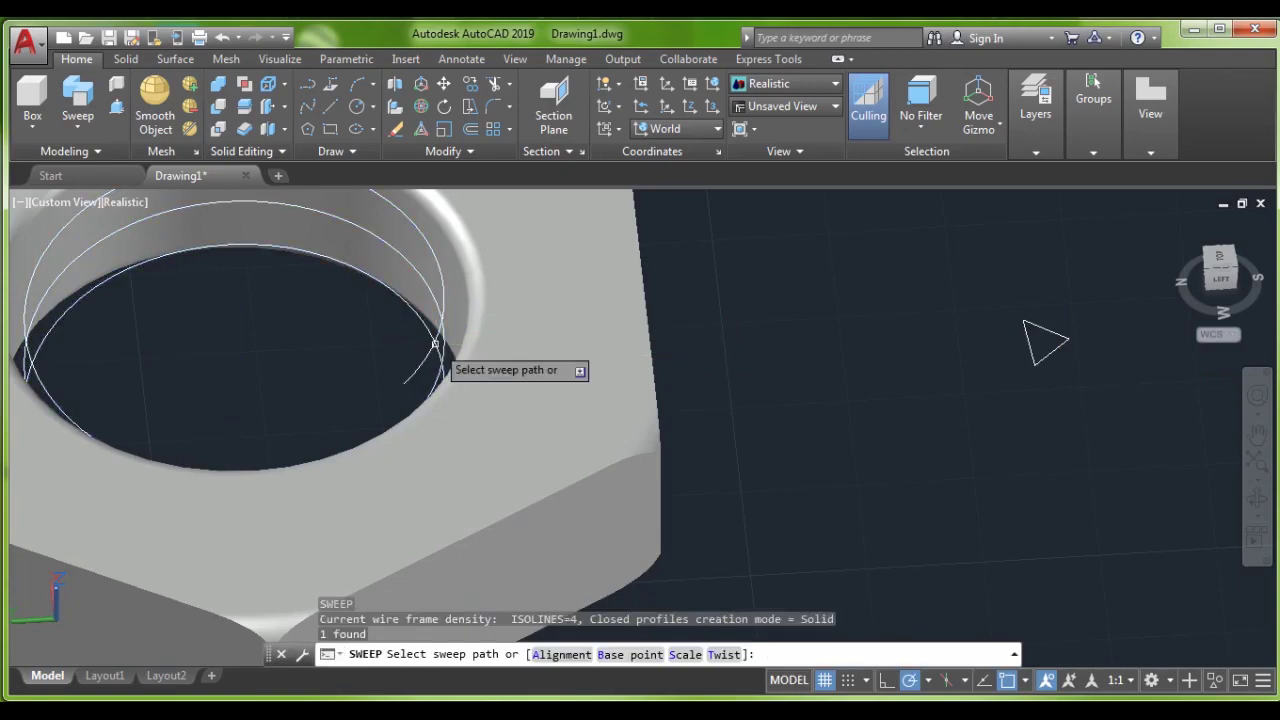
right_click(435, 344)
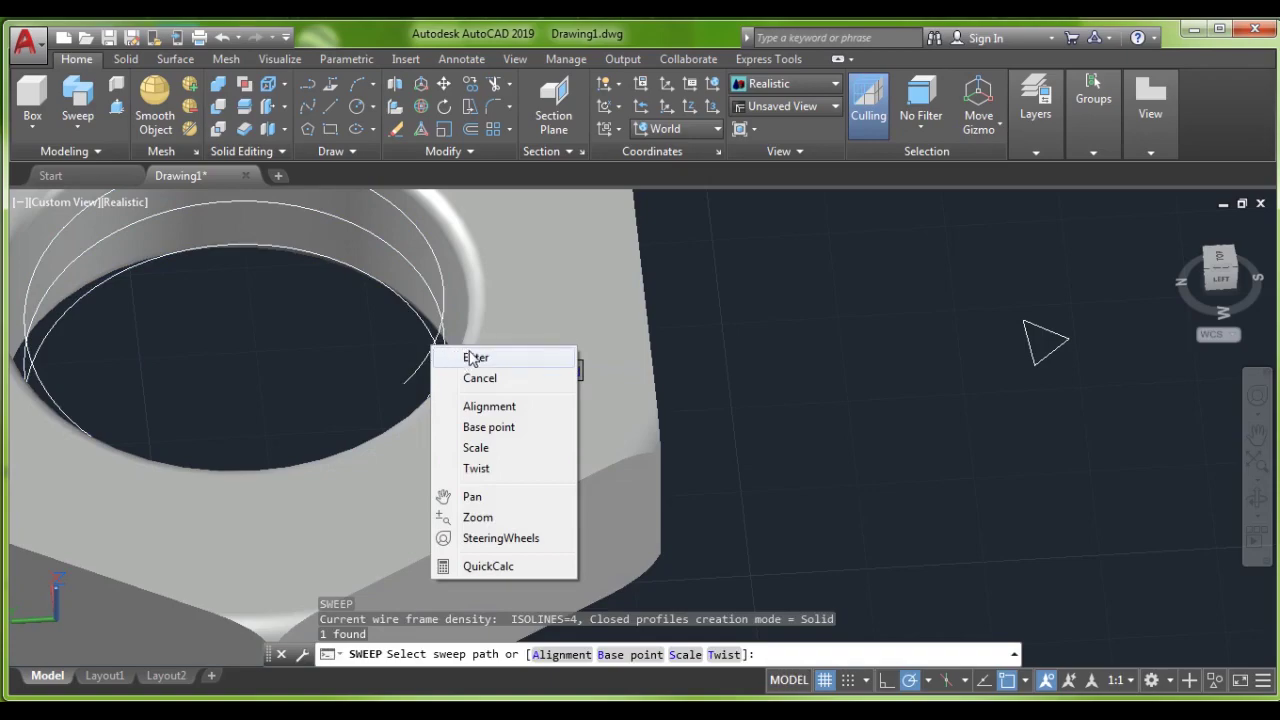
left_click(475, 357)
scroll(606, 354, "down", 5)
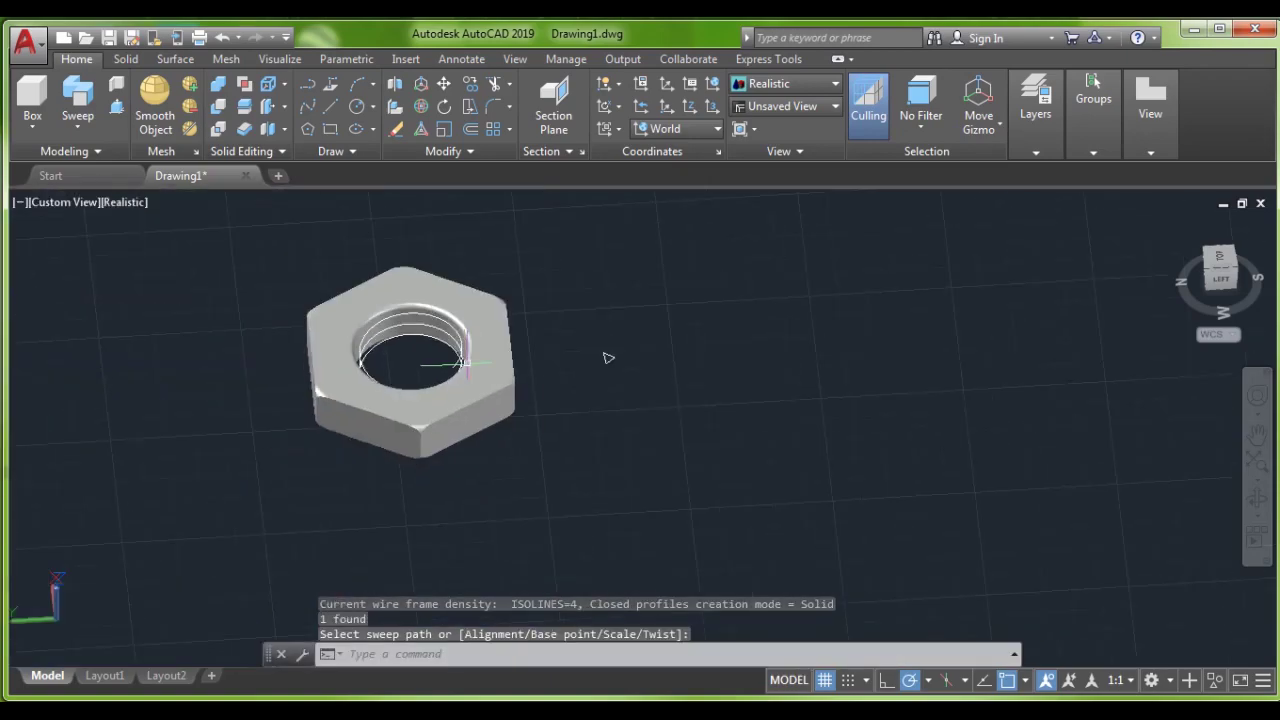
scroll(755, 352, "up", 1)
scroll(460, 362, "up", 3)
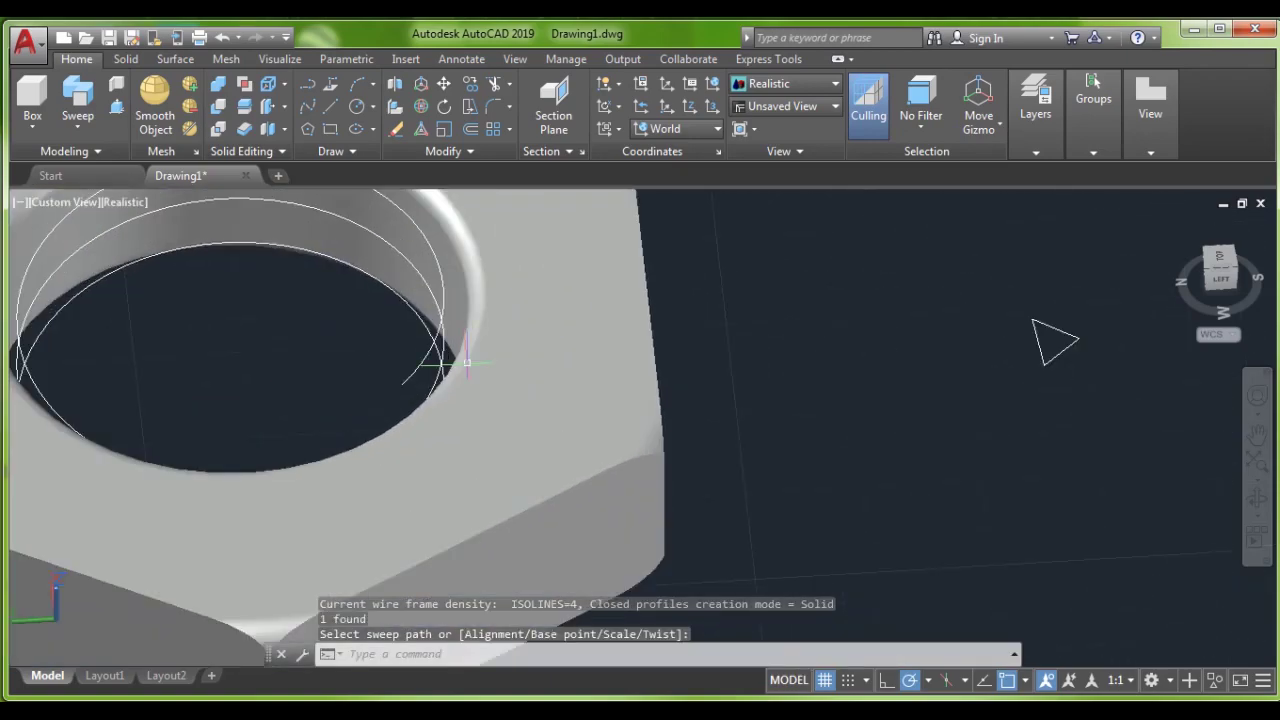
Step: Sweep the triangle profile along the helix to form the spiral thread solid
left_click(1050, 338)
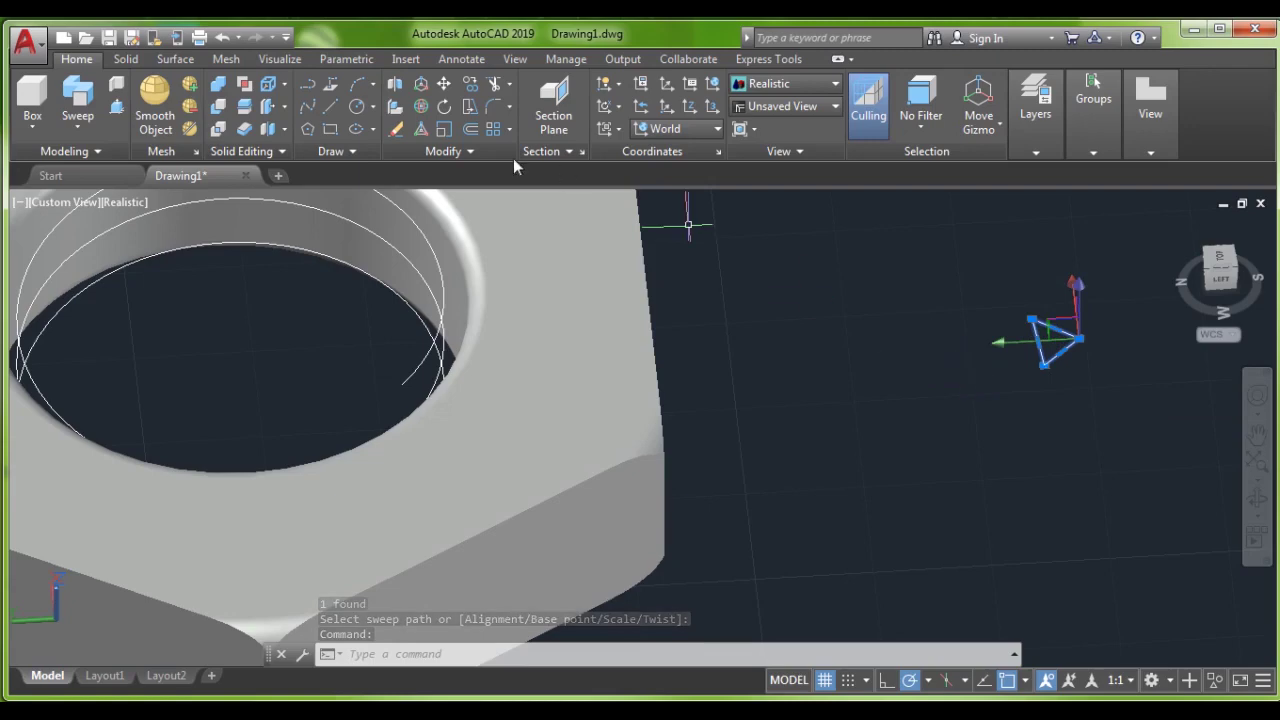
left_click(77, 95)
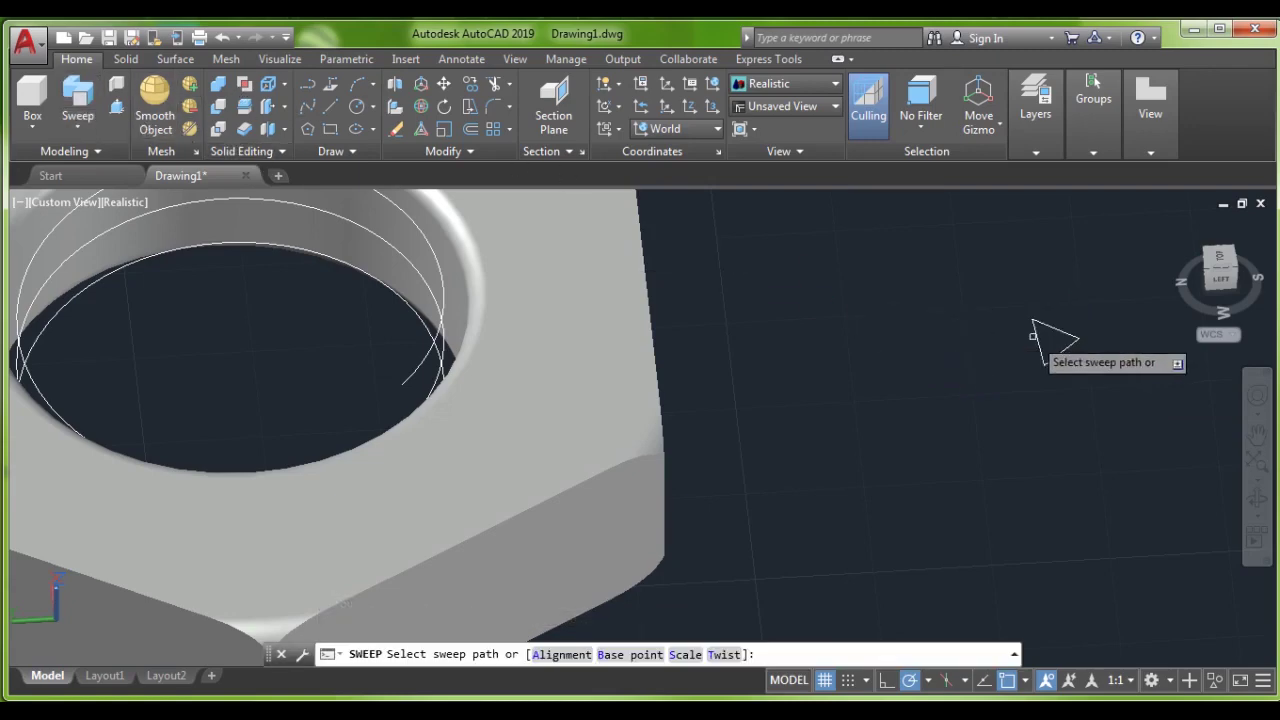
left_click(1039, 320)
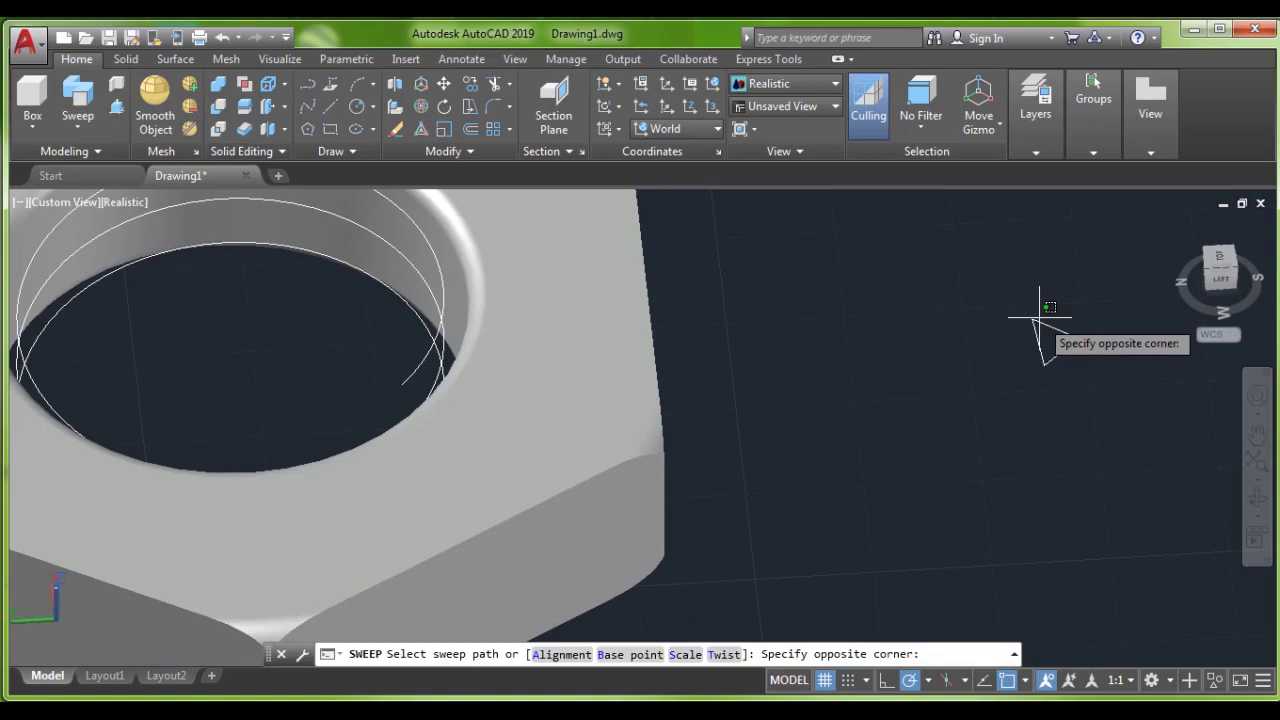
left_click(1040, 320)
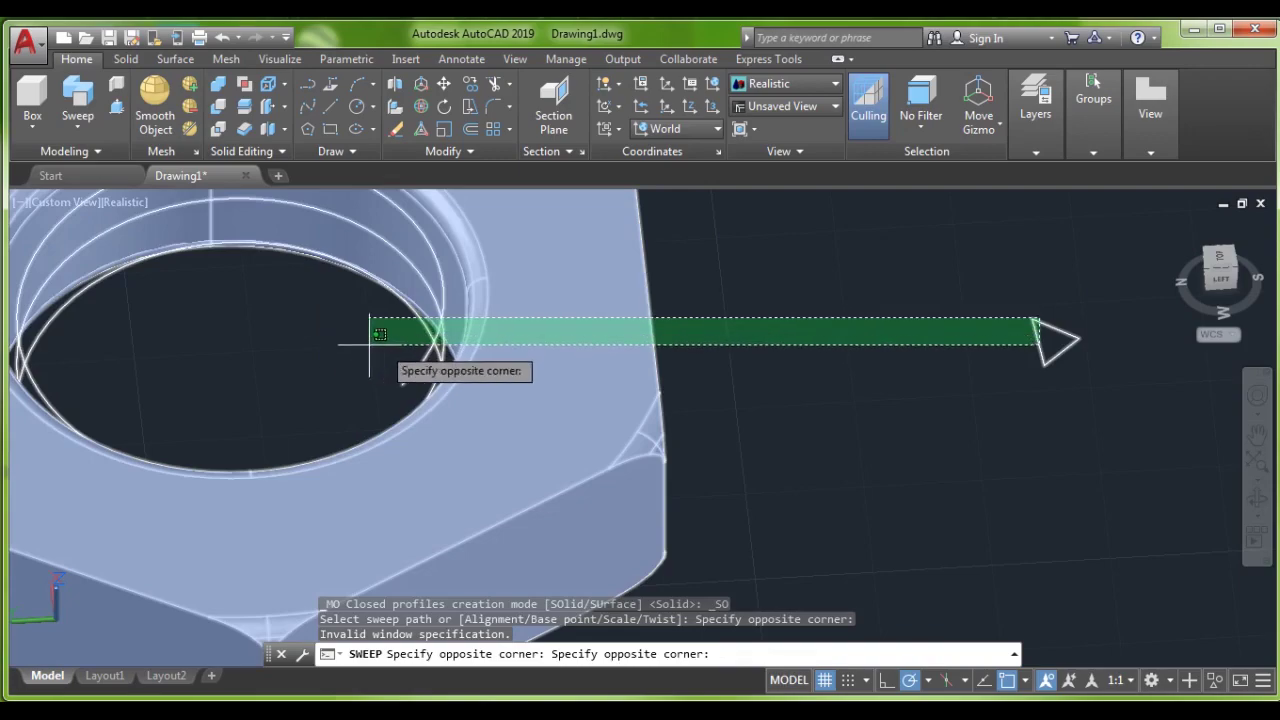
left_click(1057, 343)
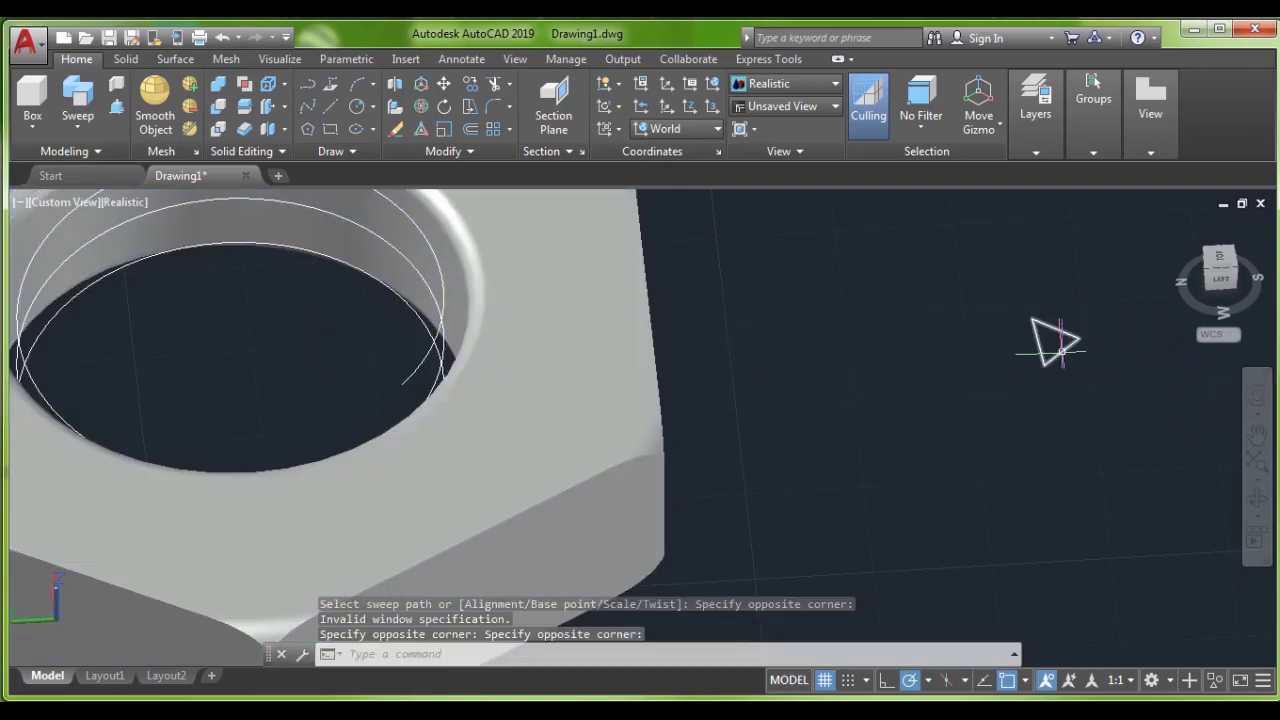
left_click(1048, 345)
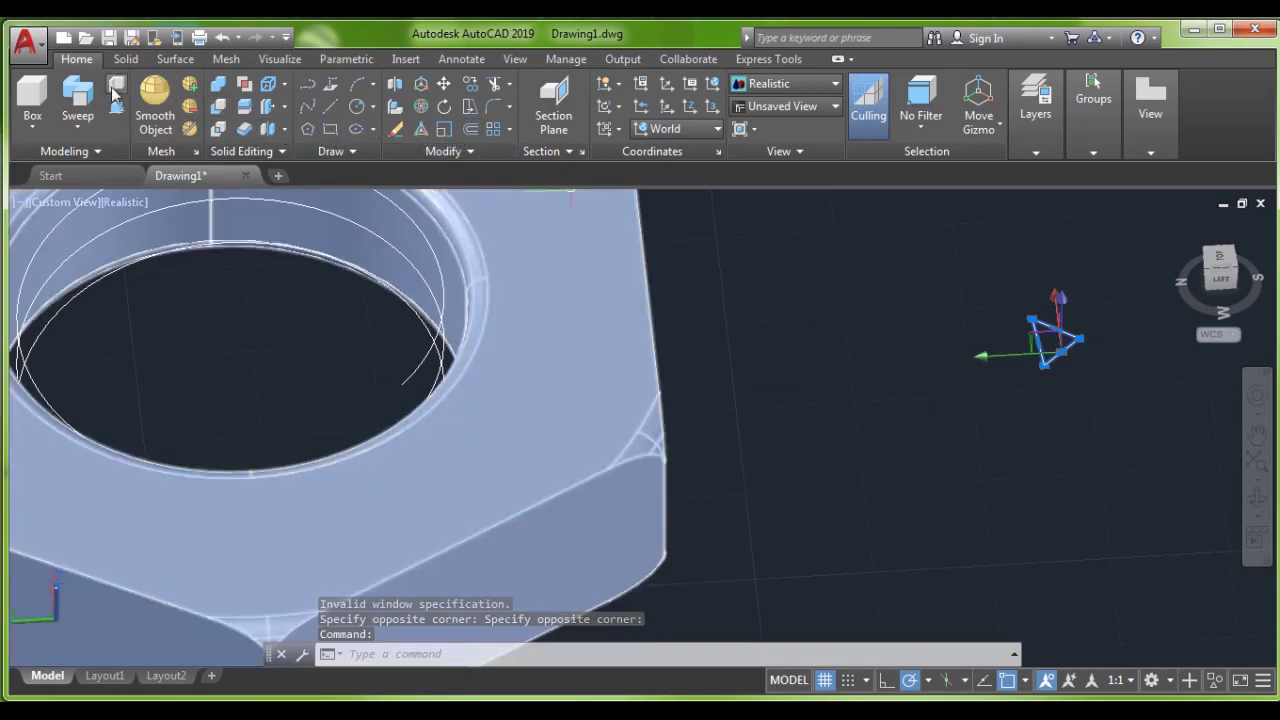
left_click(77, 105)
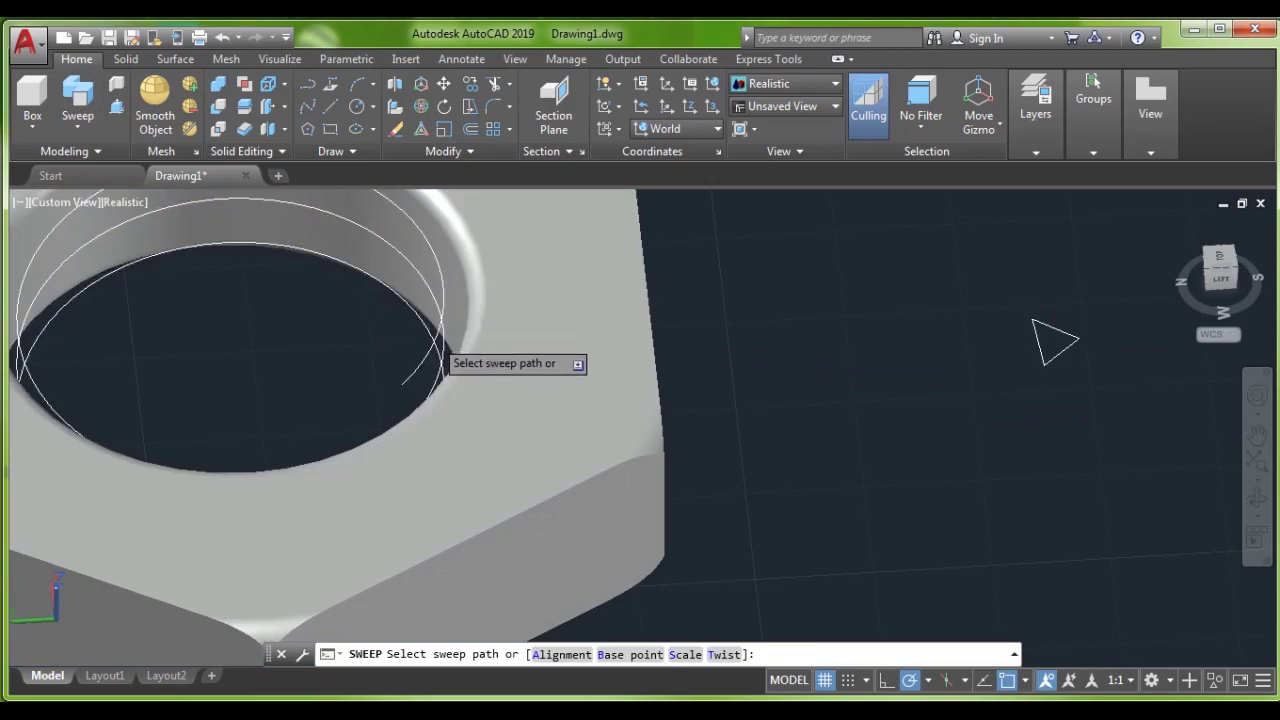
left_click(437, 349)
right_click(437, 349)
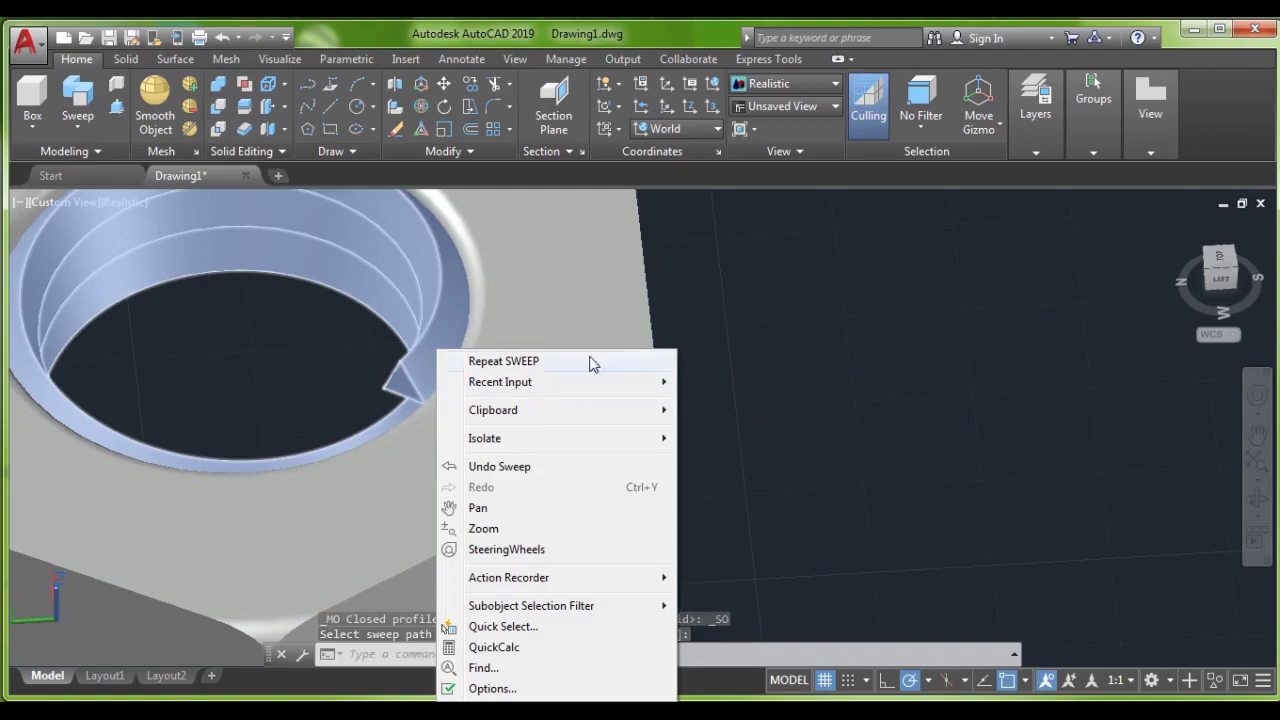
Step: Clear the leftover prompt and pan and zoom in on the nut's hole
left_click(805, 264)
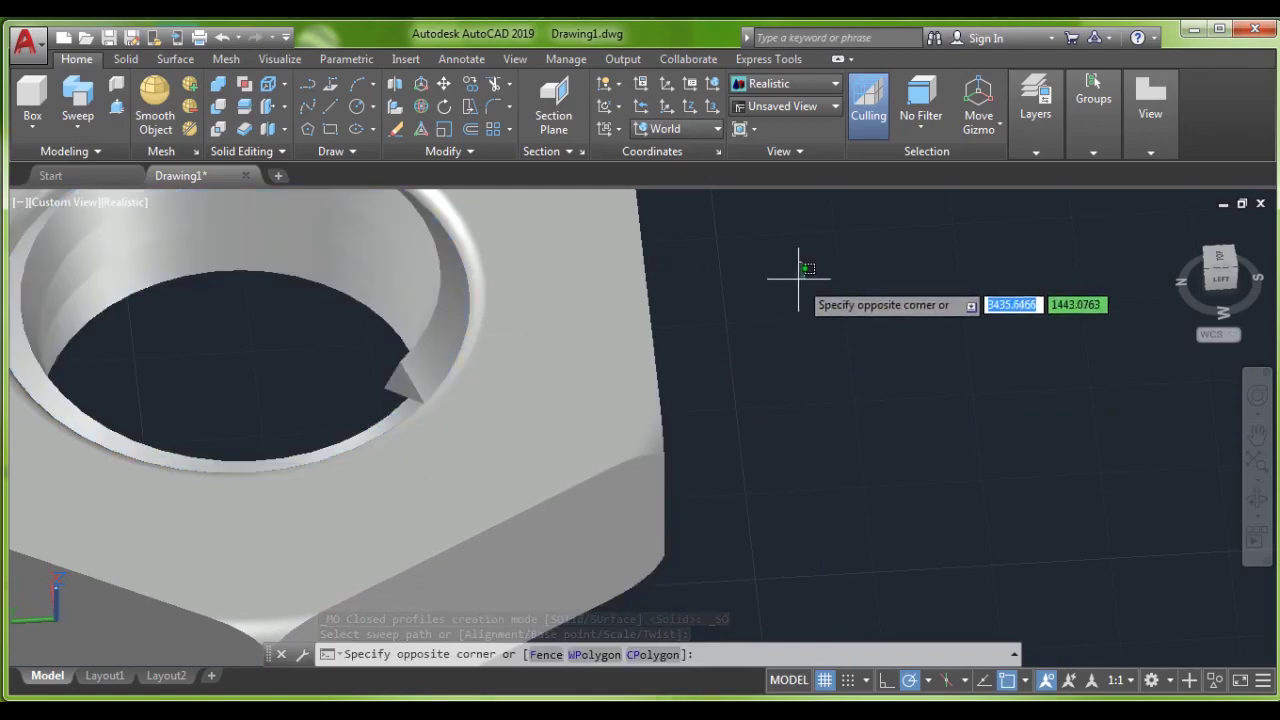
left_click(874, 328)
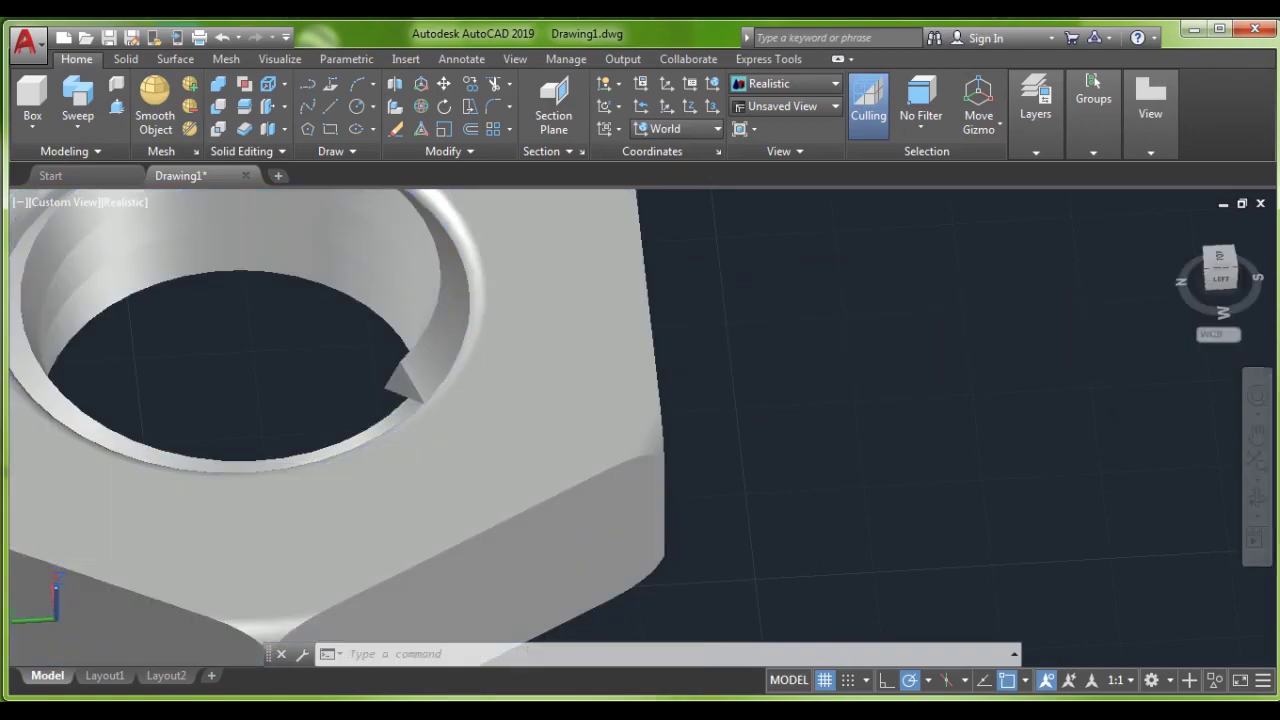
middle_click_drag(555, 372, 886, 437)
key("Escape")
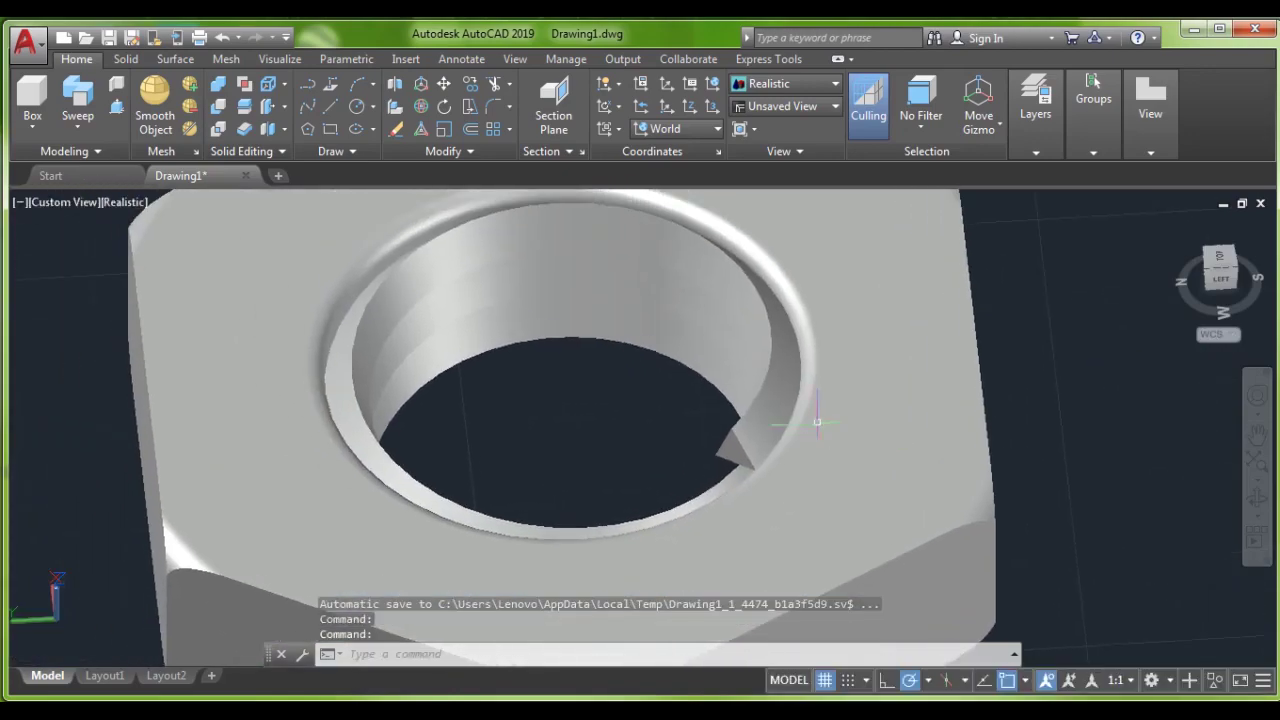
scroll(800, 375, "up", 1)
scroll(750, 356, "up", 2)
left_click(750, 356)
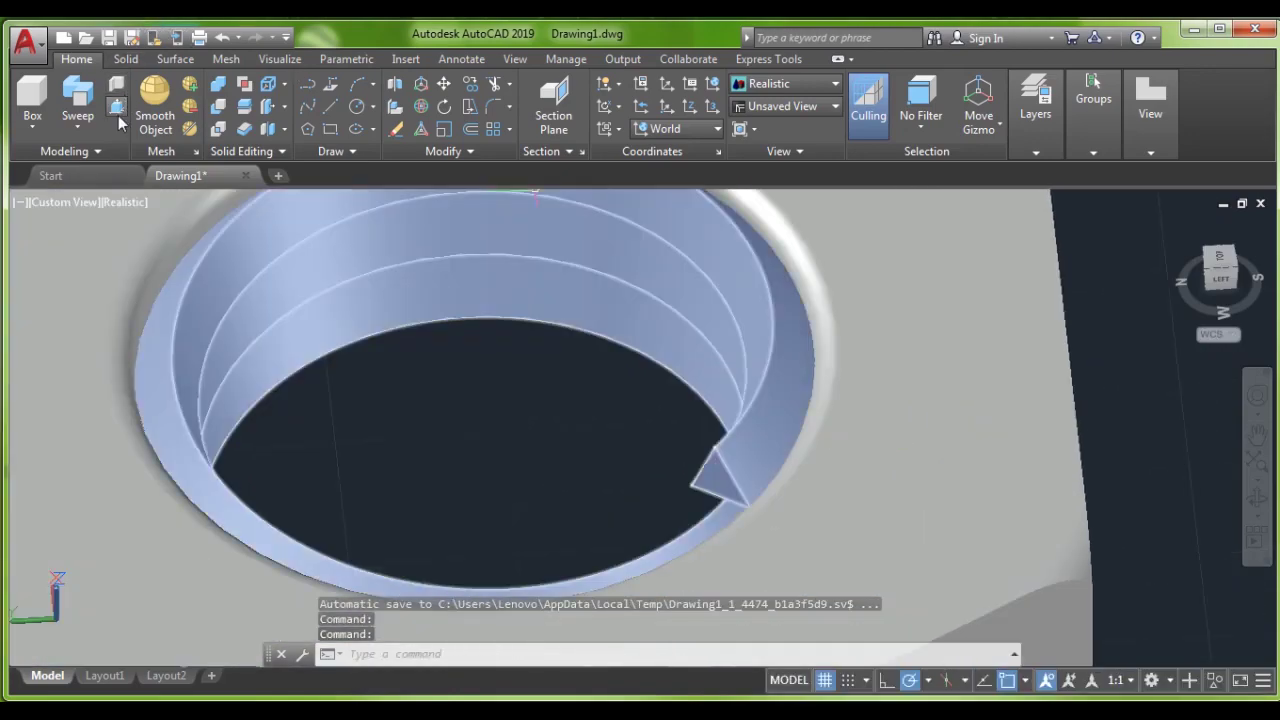
Step: Subtract the thread solid from the nut to cut the internal thread
left_click(218, 107)
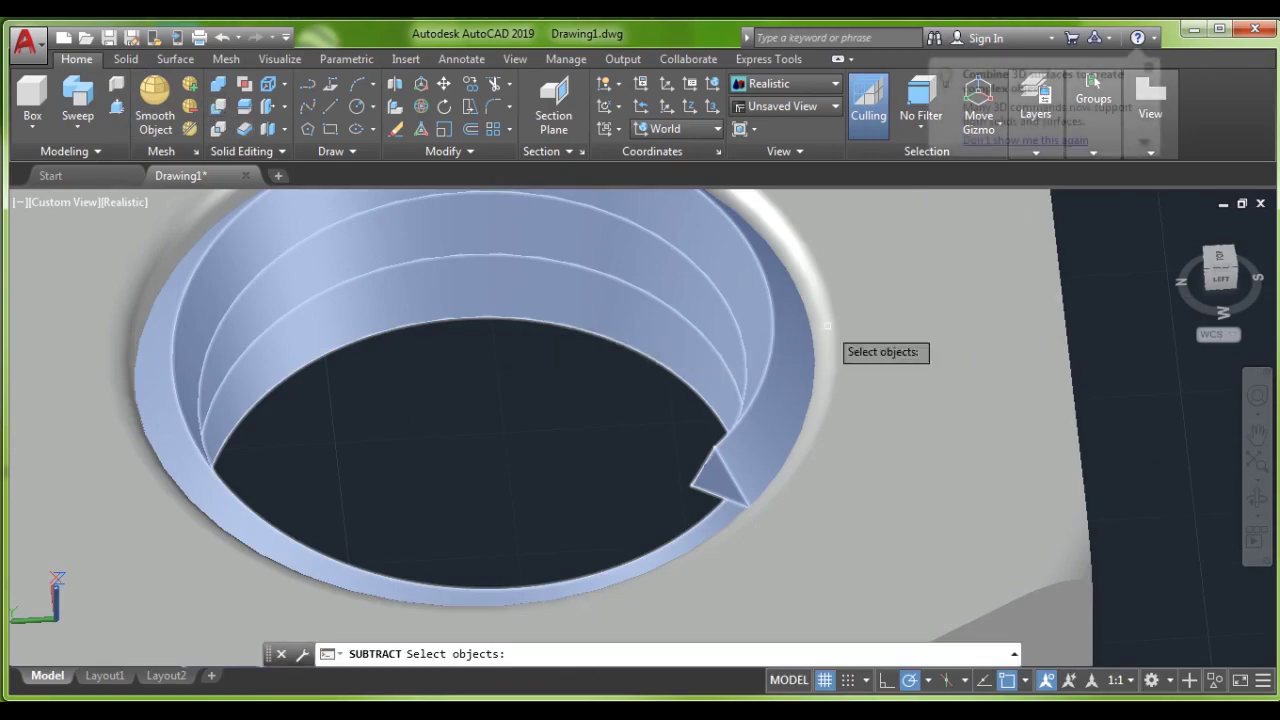
left_click(866, 322)
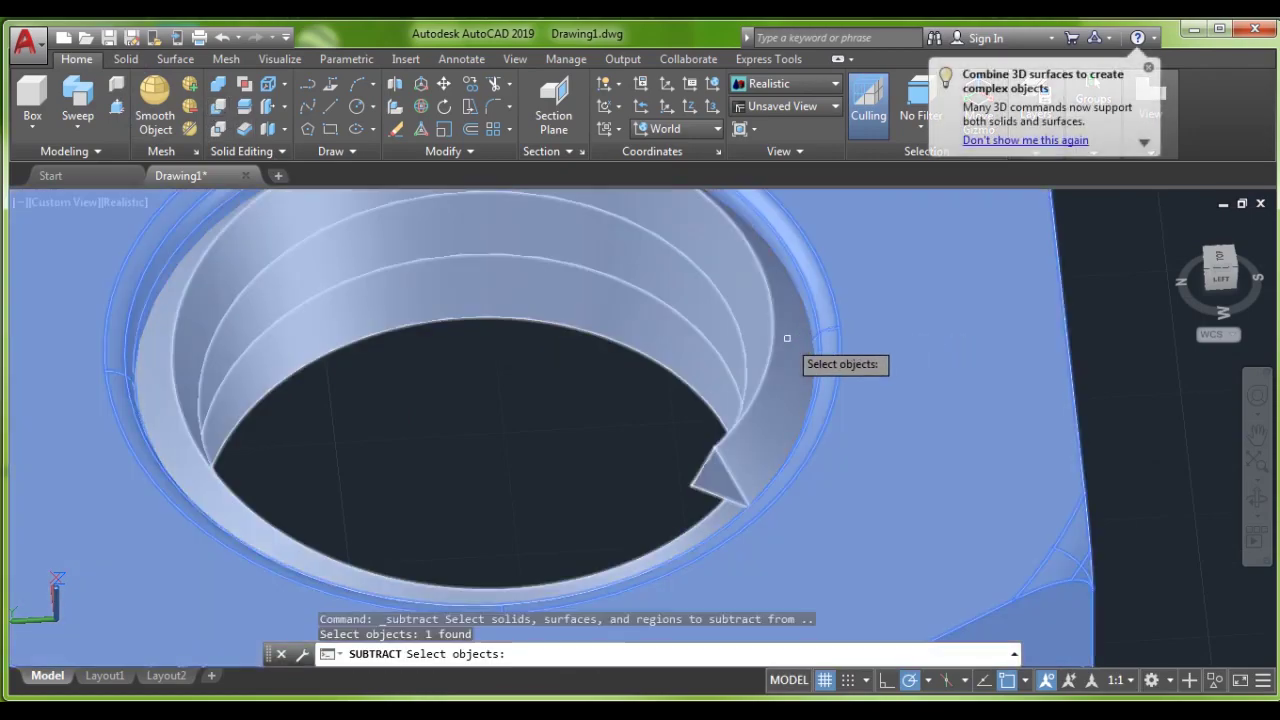
key("Return")
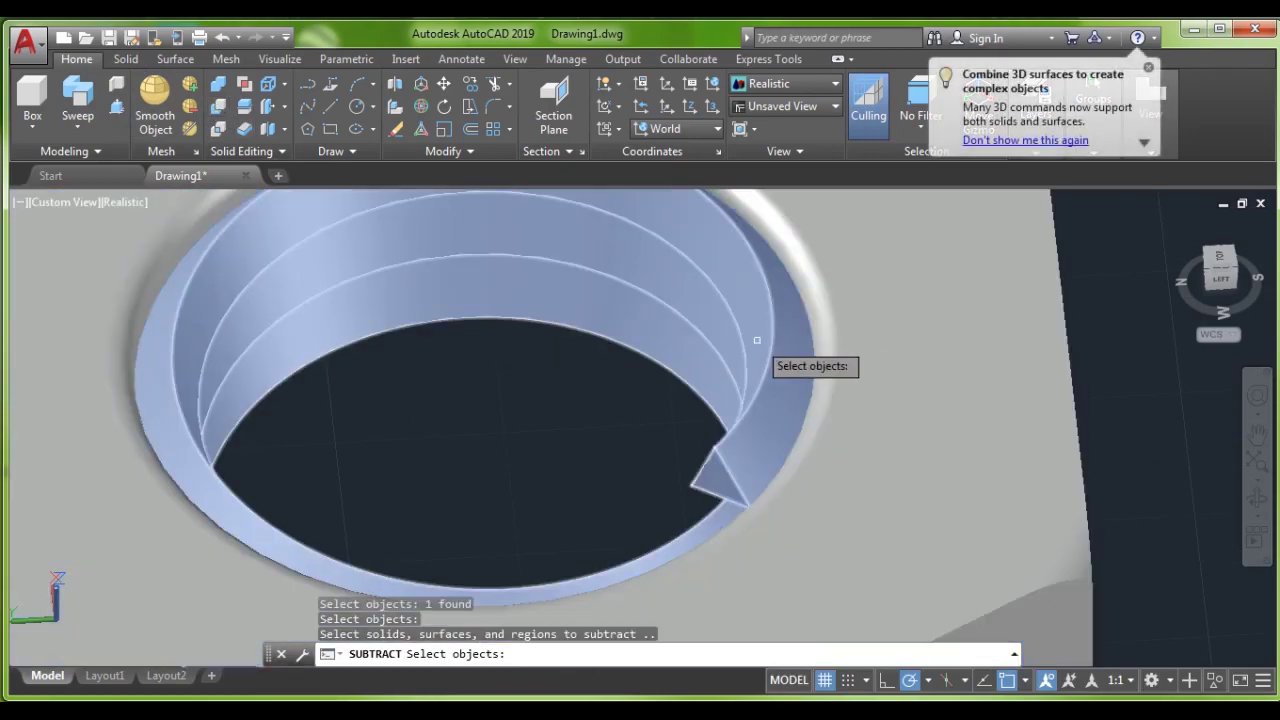
left_click(764, 402)
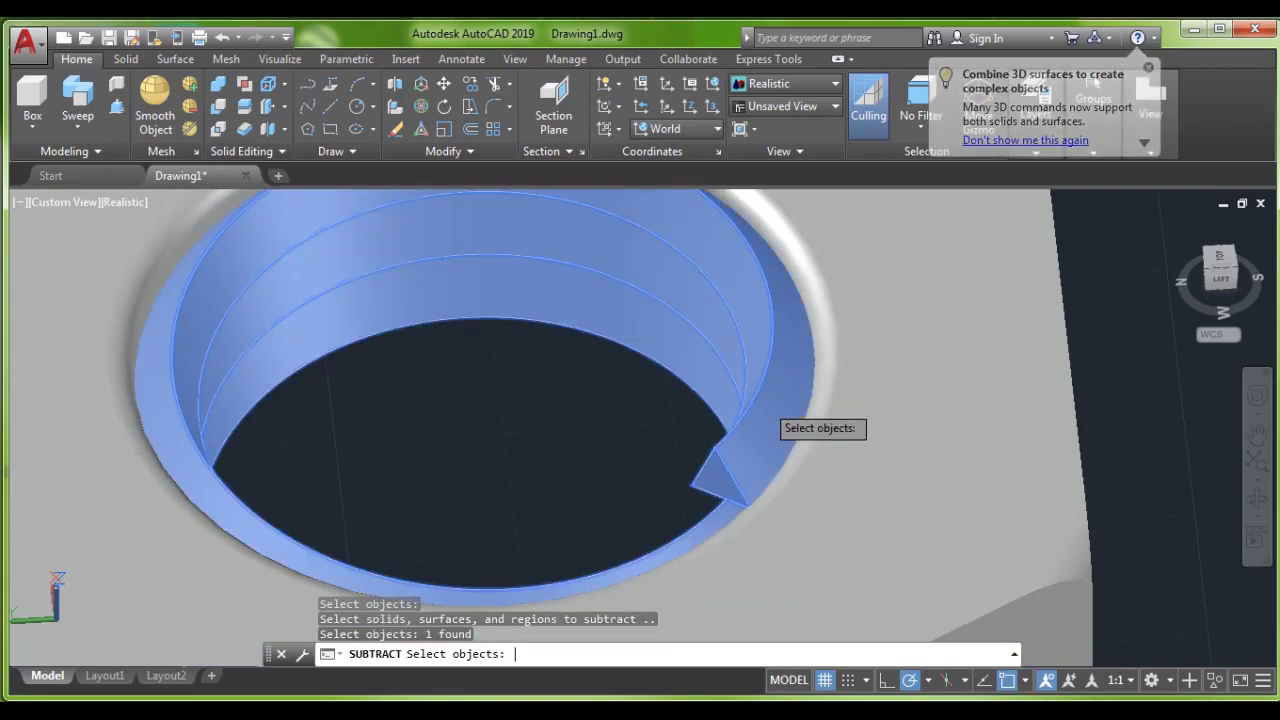
key("Return")
scroll(808, 320, "down", 2)
scroll(808, 318, "down", 3)
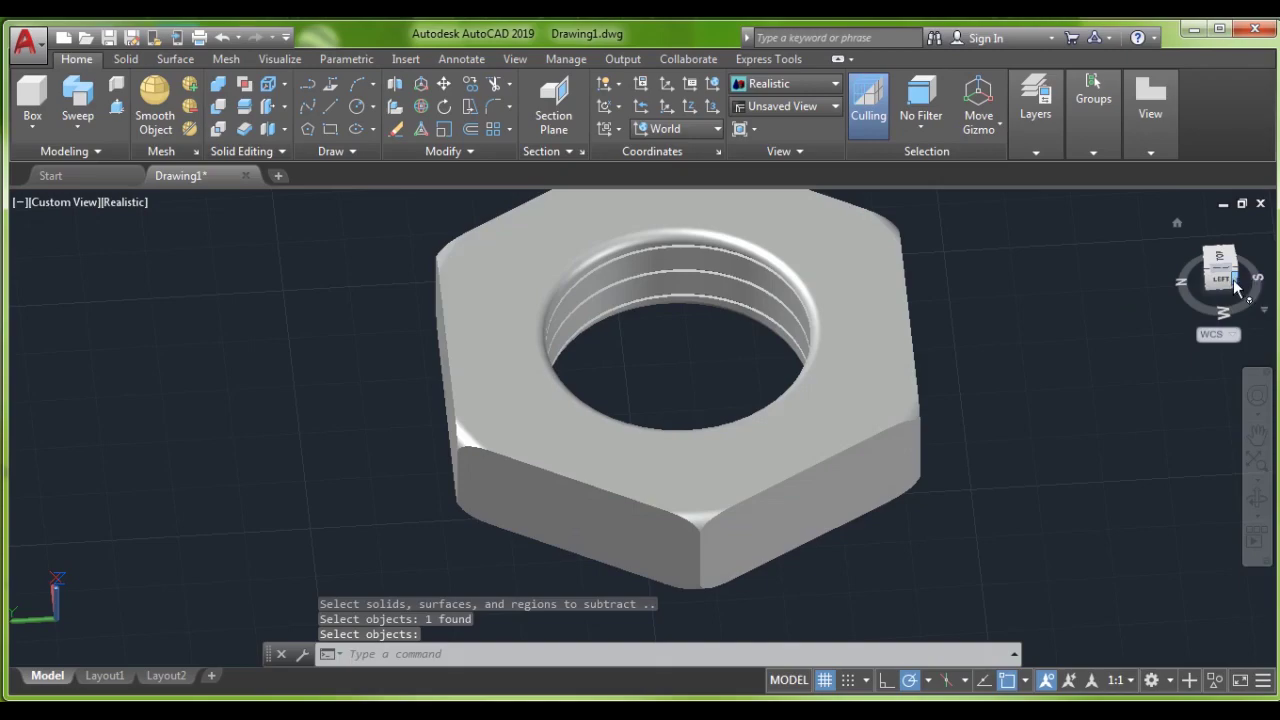
mouse_move(1214, 277)
left_mouse_down()
mouse_move(1203, 212)
mouse_move(1200, 250)
left_mouse_up()
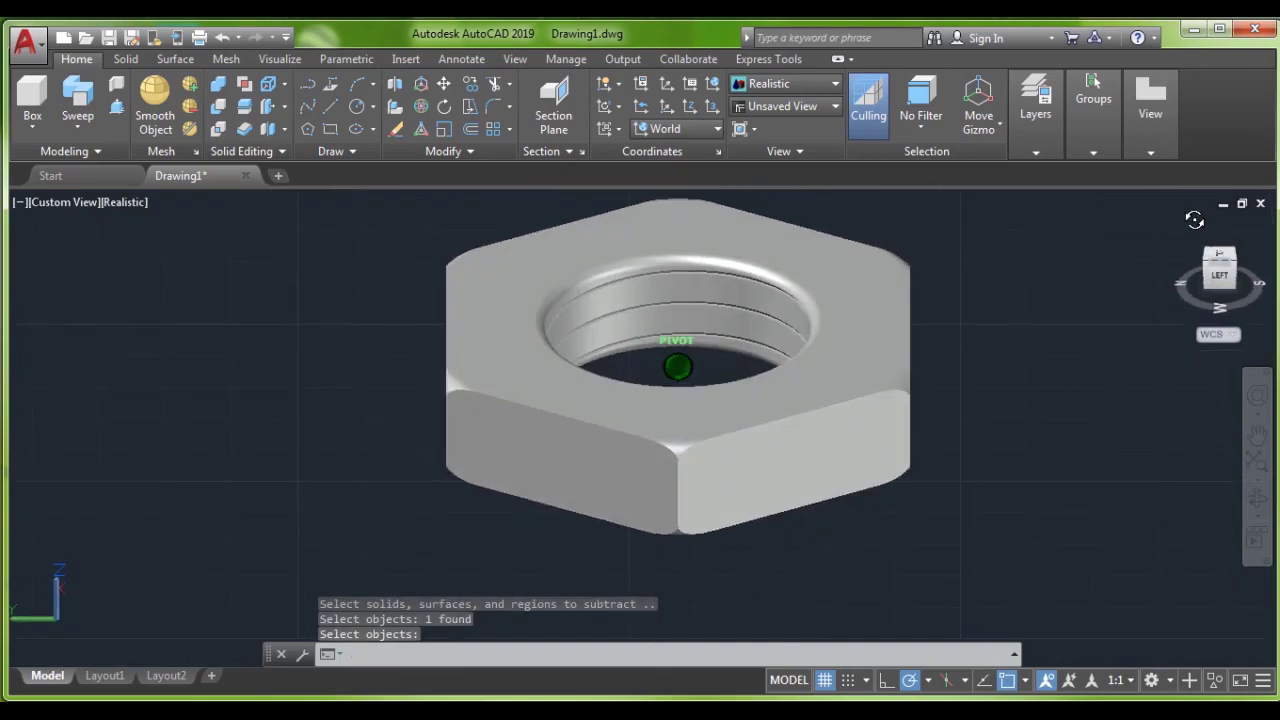
key("Return")
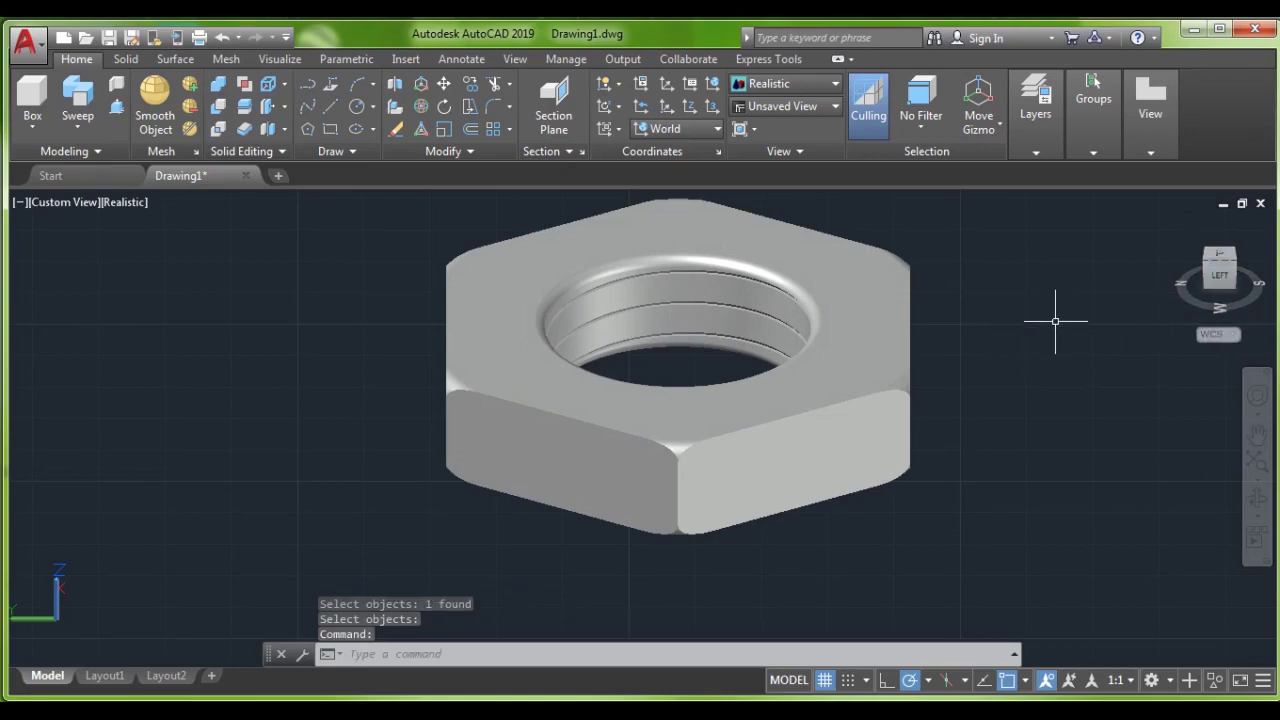
scroll(1055, 321, "down", 5)
scroll(1055, 321, "up", 4)
scroll(990, 325, "up", 2)
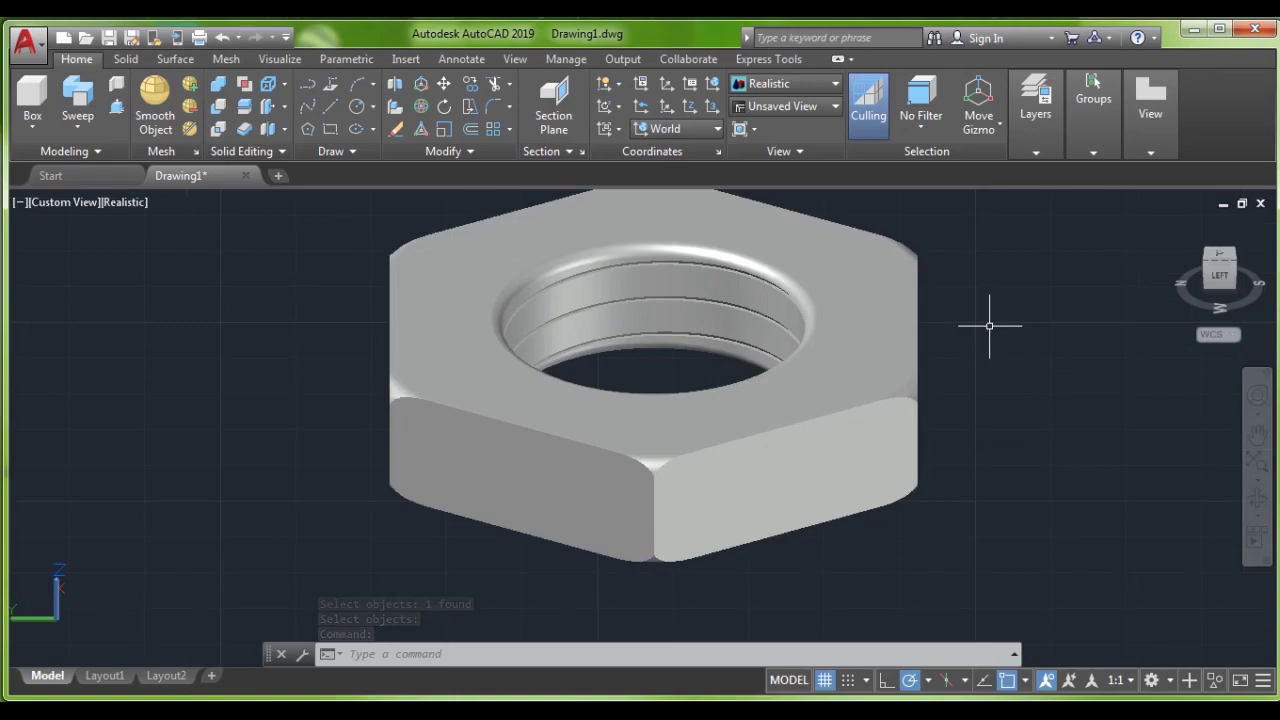
mouse_move(1219, 275)
left_click_drag(1215, 278, 1165, 350)
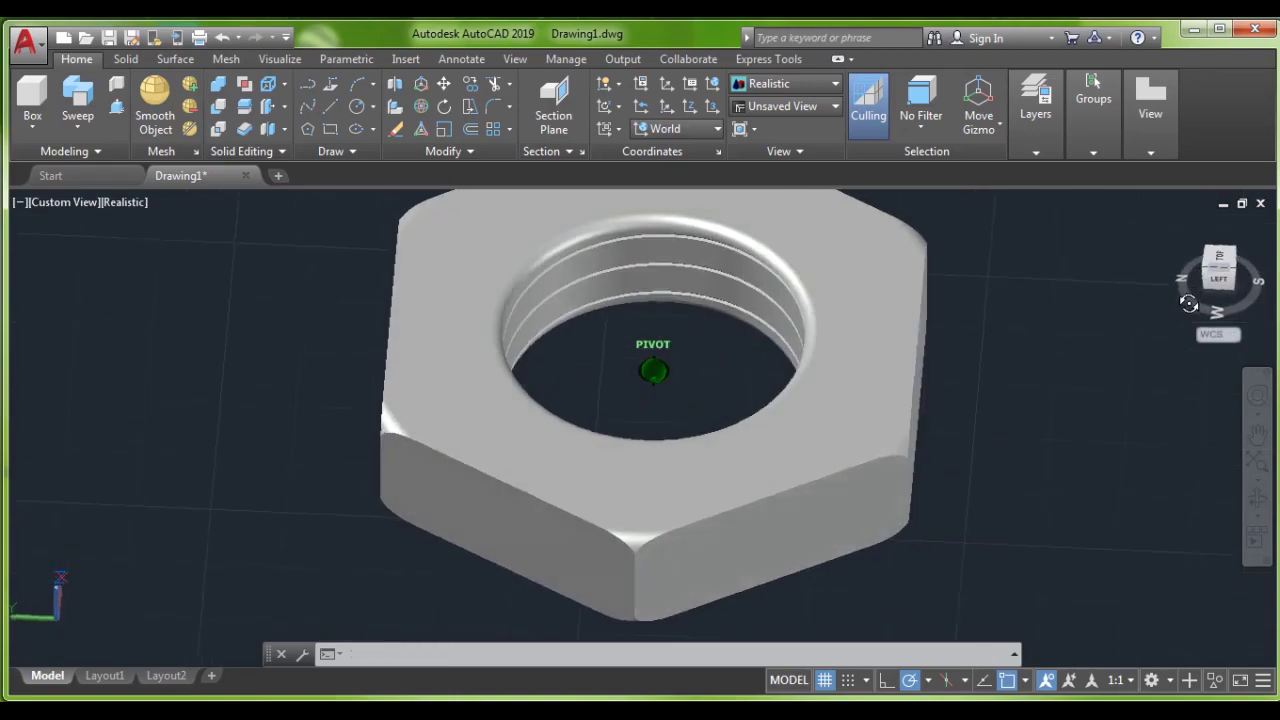
mouse_move(1165, 334)
middle_mouse_down("shift")
mouse_move(1162, 228)
mouse_move(1083, 243)
middle_mouse_up("shift")
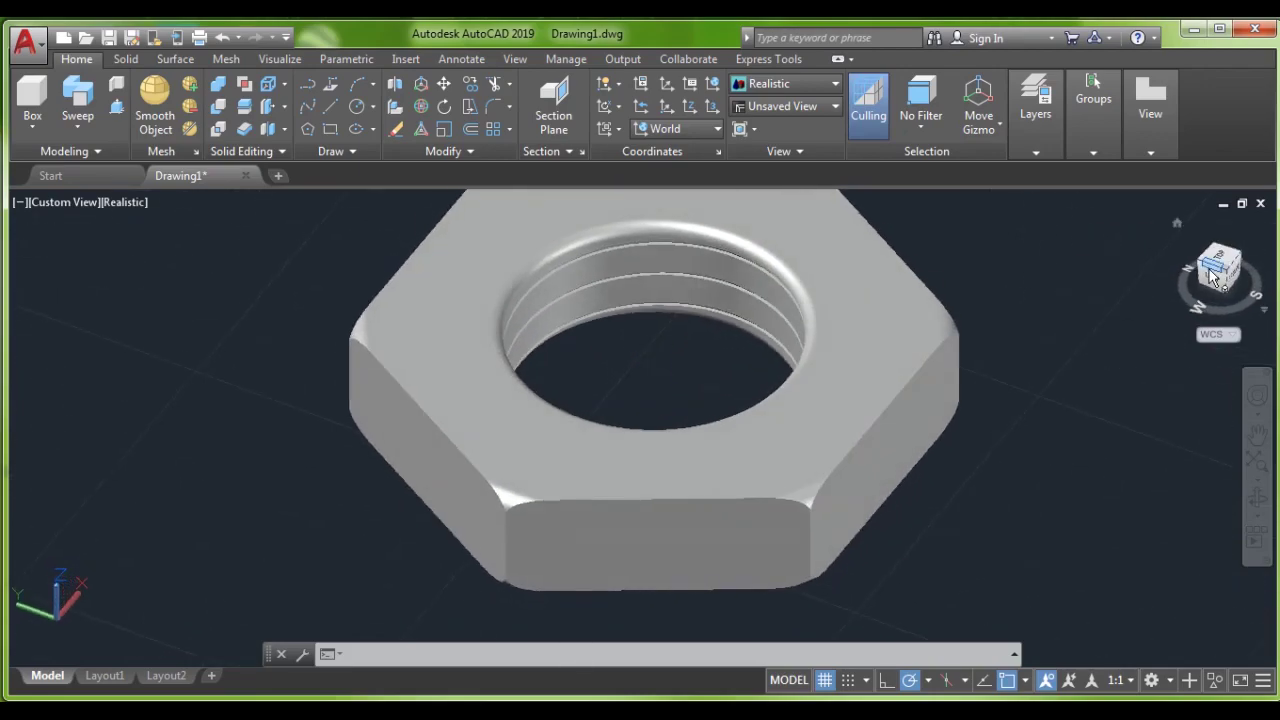
scroll(1060, 292, "down", 2)
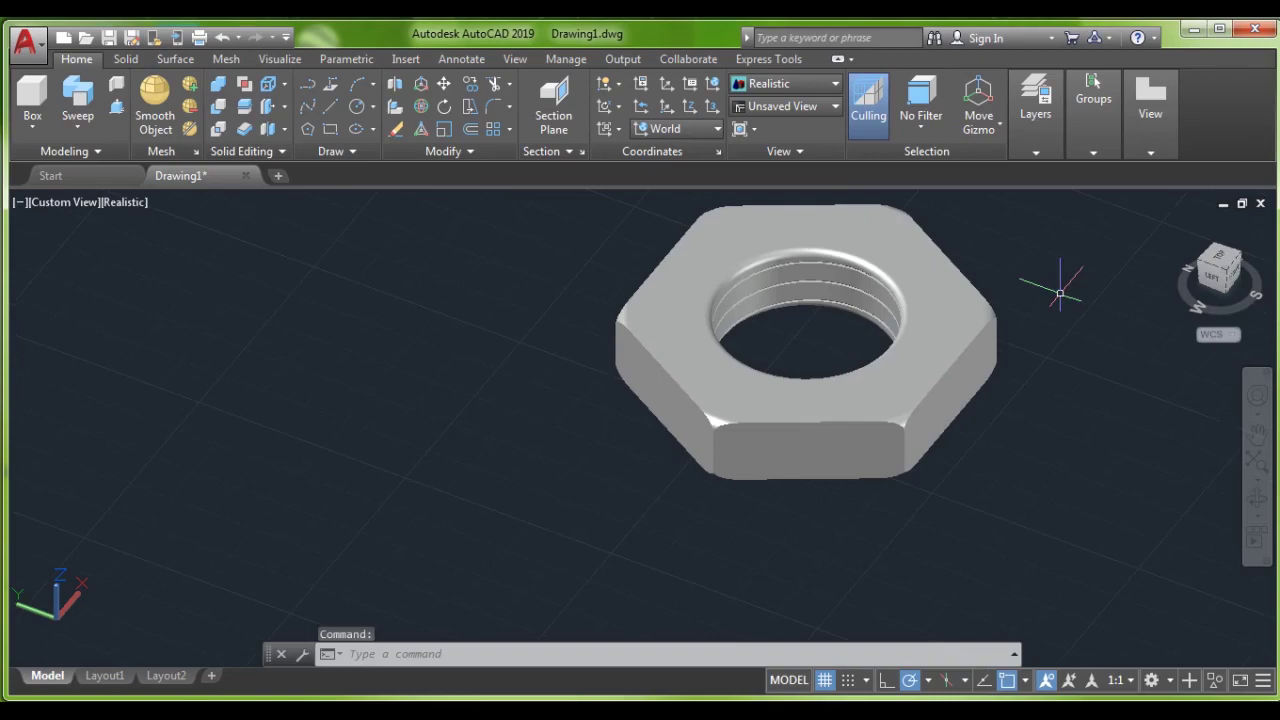
scroll(1040, 297, "up", 2)
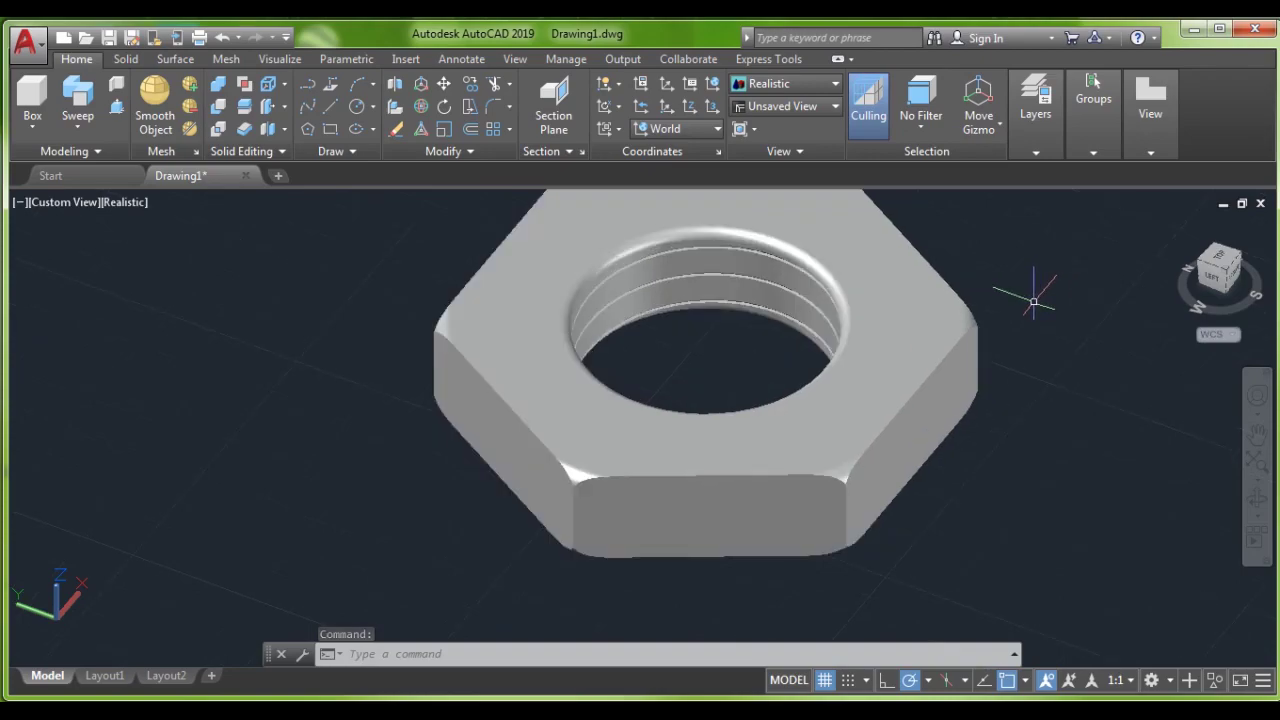